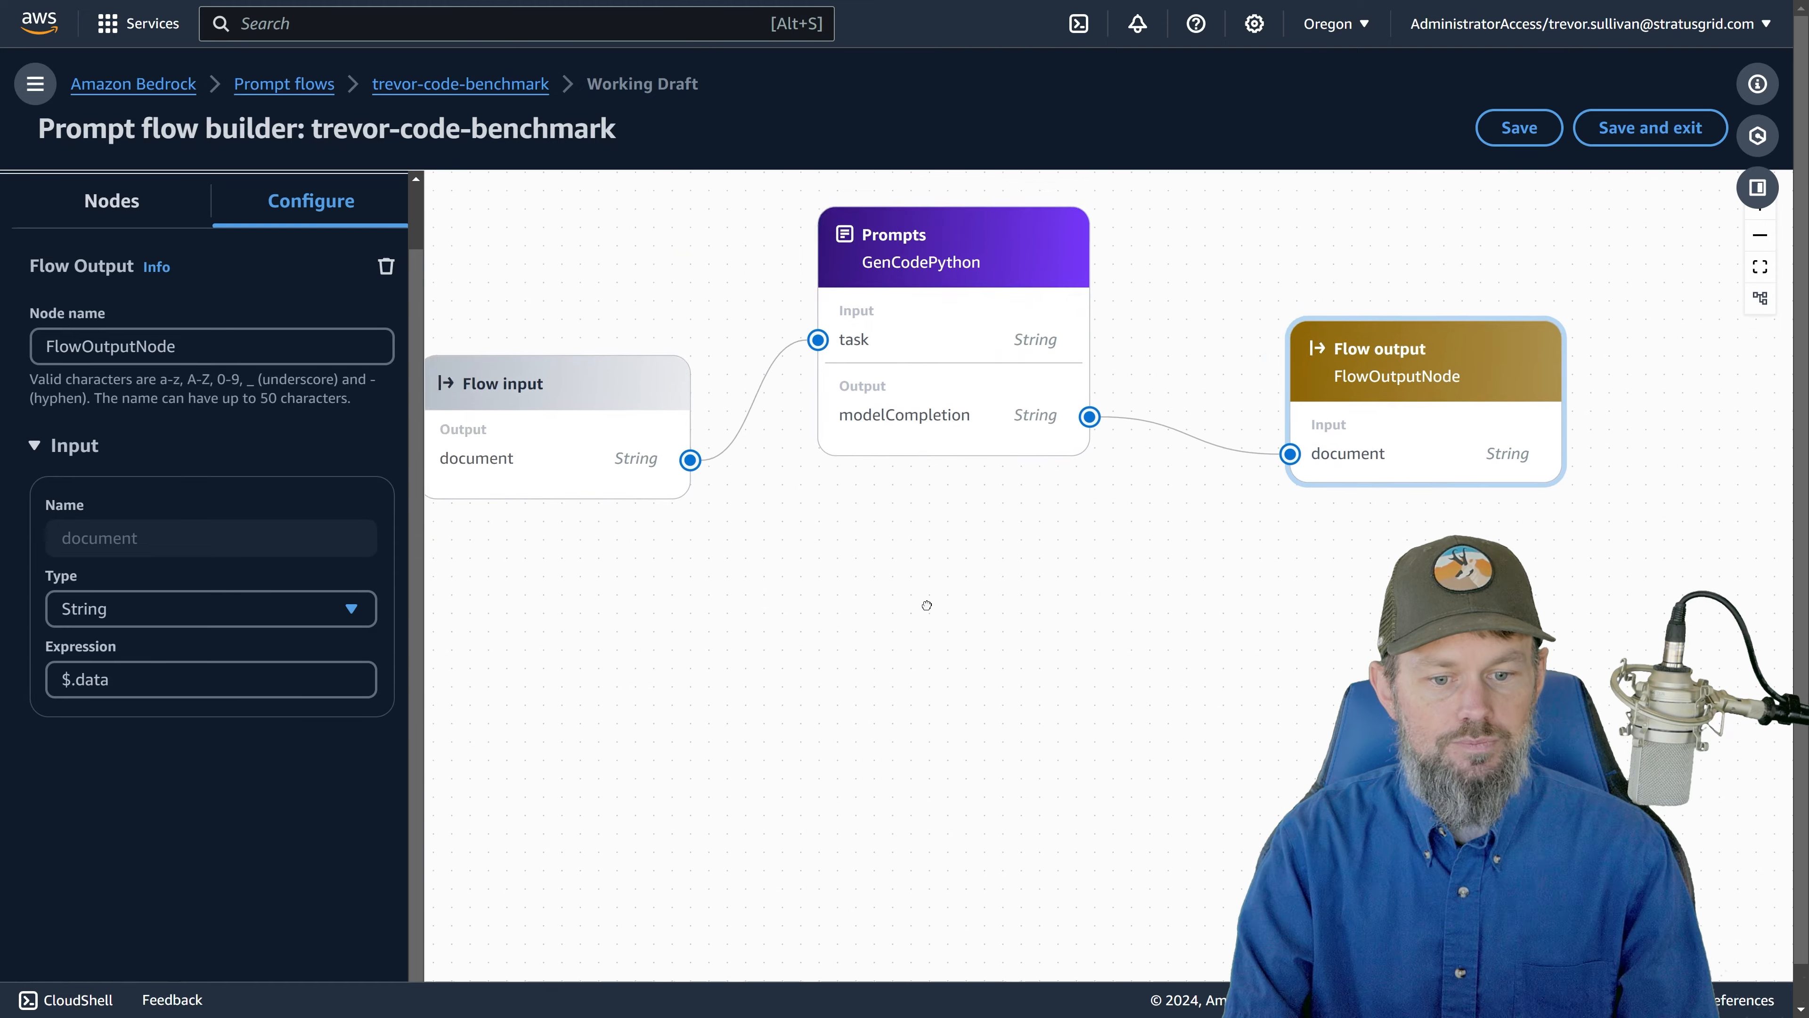
Step: Open the GenCodePython prompt node's configuration and review its model and message
{"action": "left_click", "coordinate": [1078, 340]}
{"action": "scroll", "coordinate": [213, 575], "scroll_direction": "down", "scroll_amount": 2}
{"action": "scroll", "coordinate": [242, 760], "scroll_direction": "up", "scroll_amount": 5}
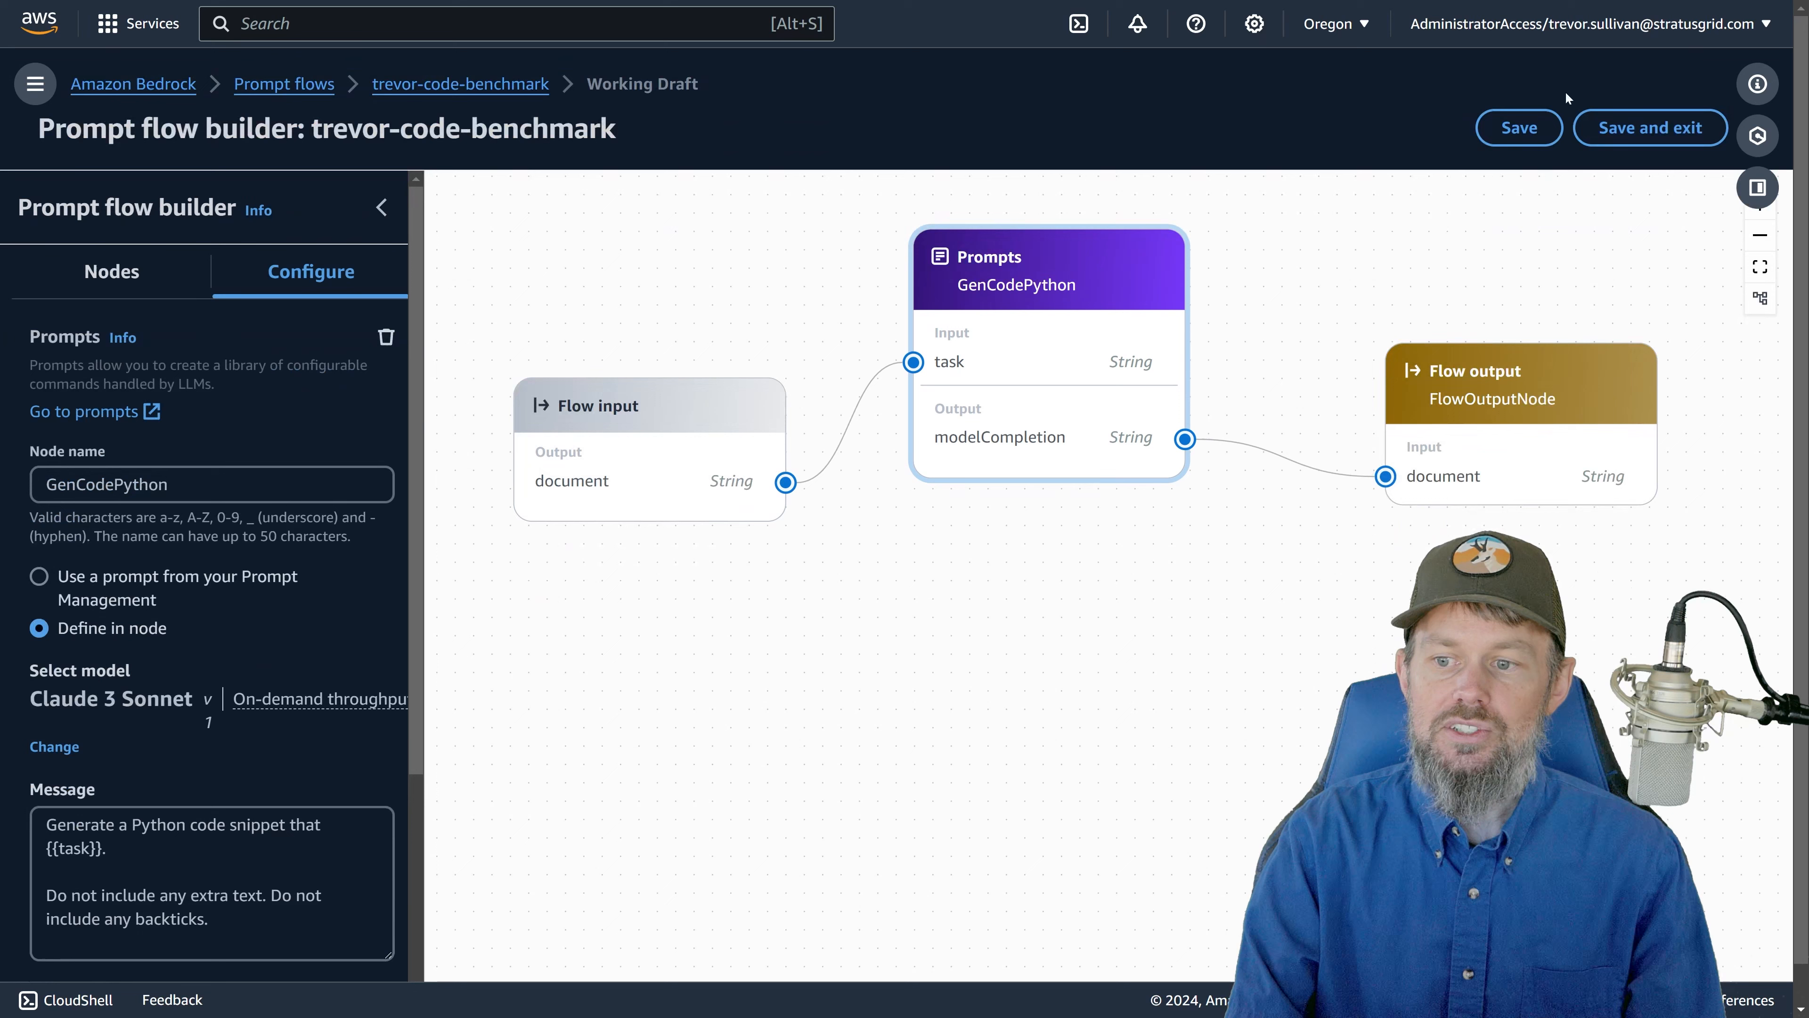
Step: Open the flow's test pane and run the flow with the input "Create 10 text files in the /tmp directory"
{"action": "left_click", "coordinate": [1756, 186]}
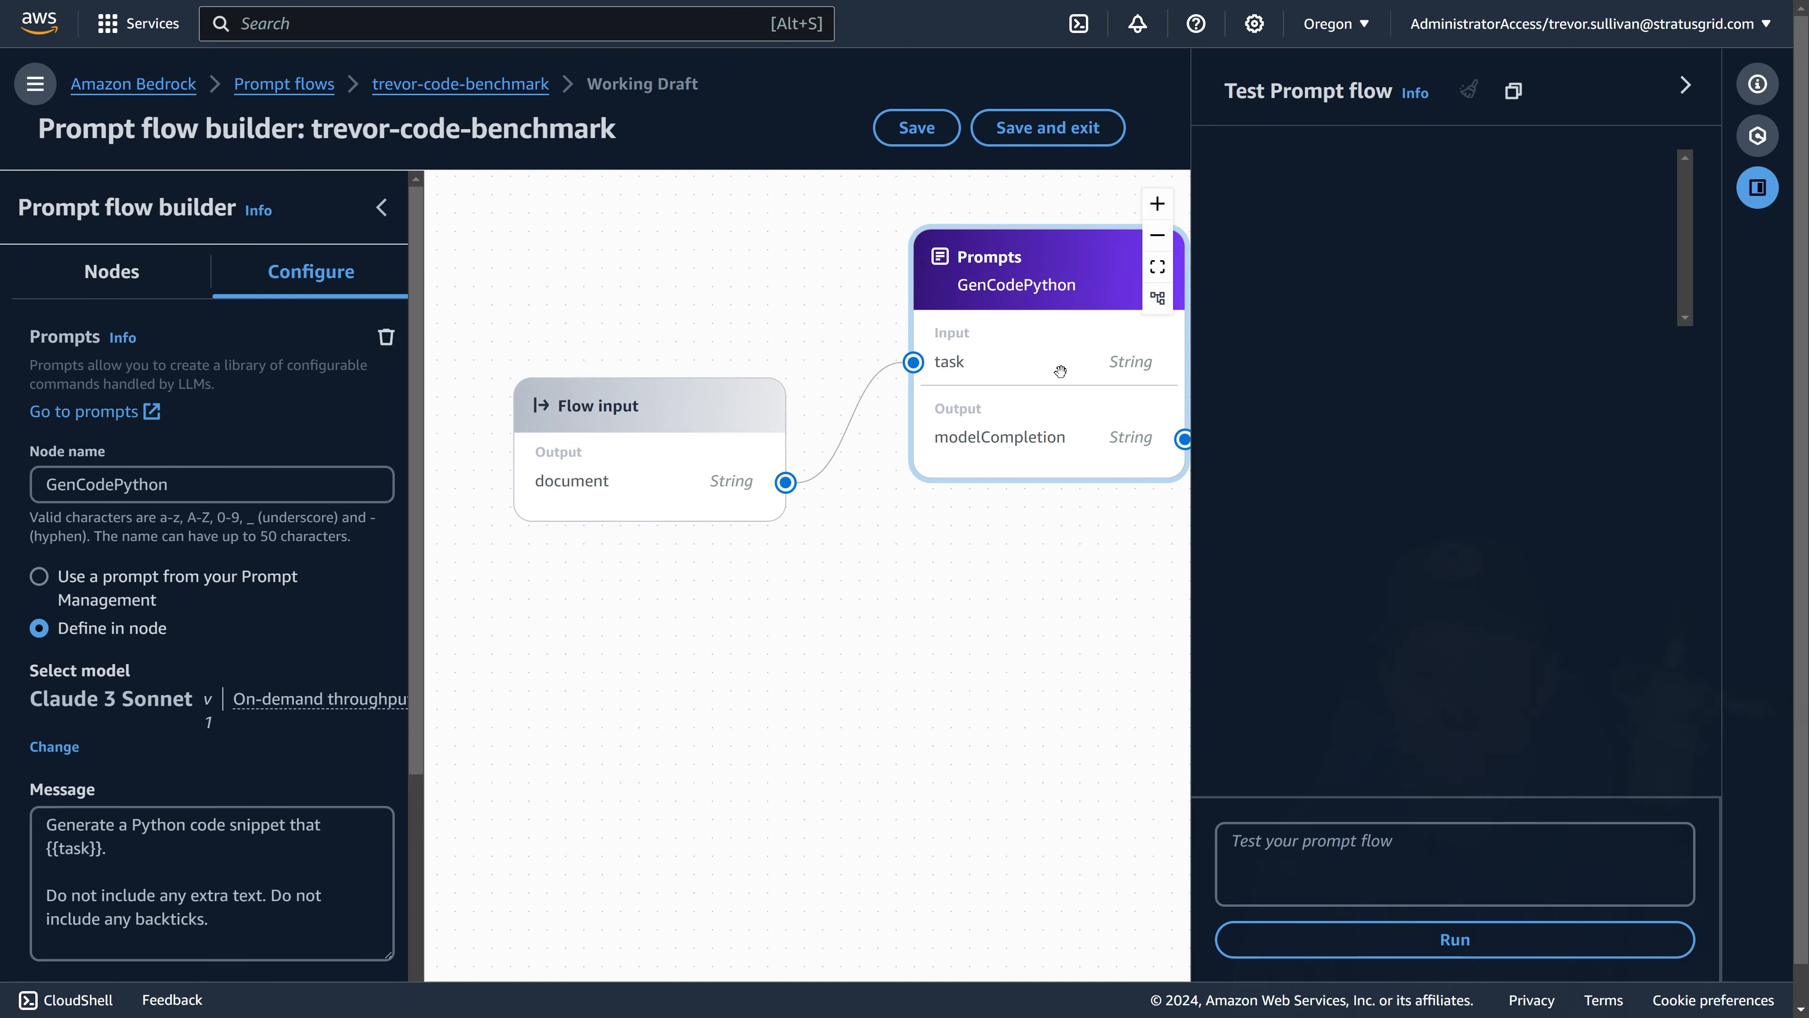
{"action": "left_click", "coordinate": [1279, 830]}
{"action": "type", "text": "Crea"}
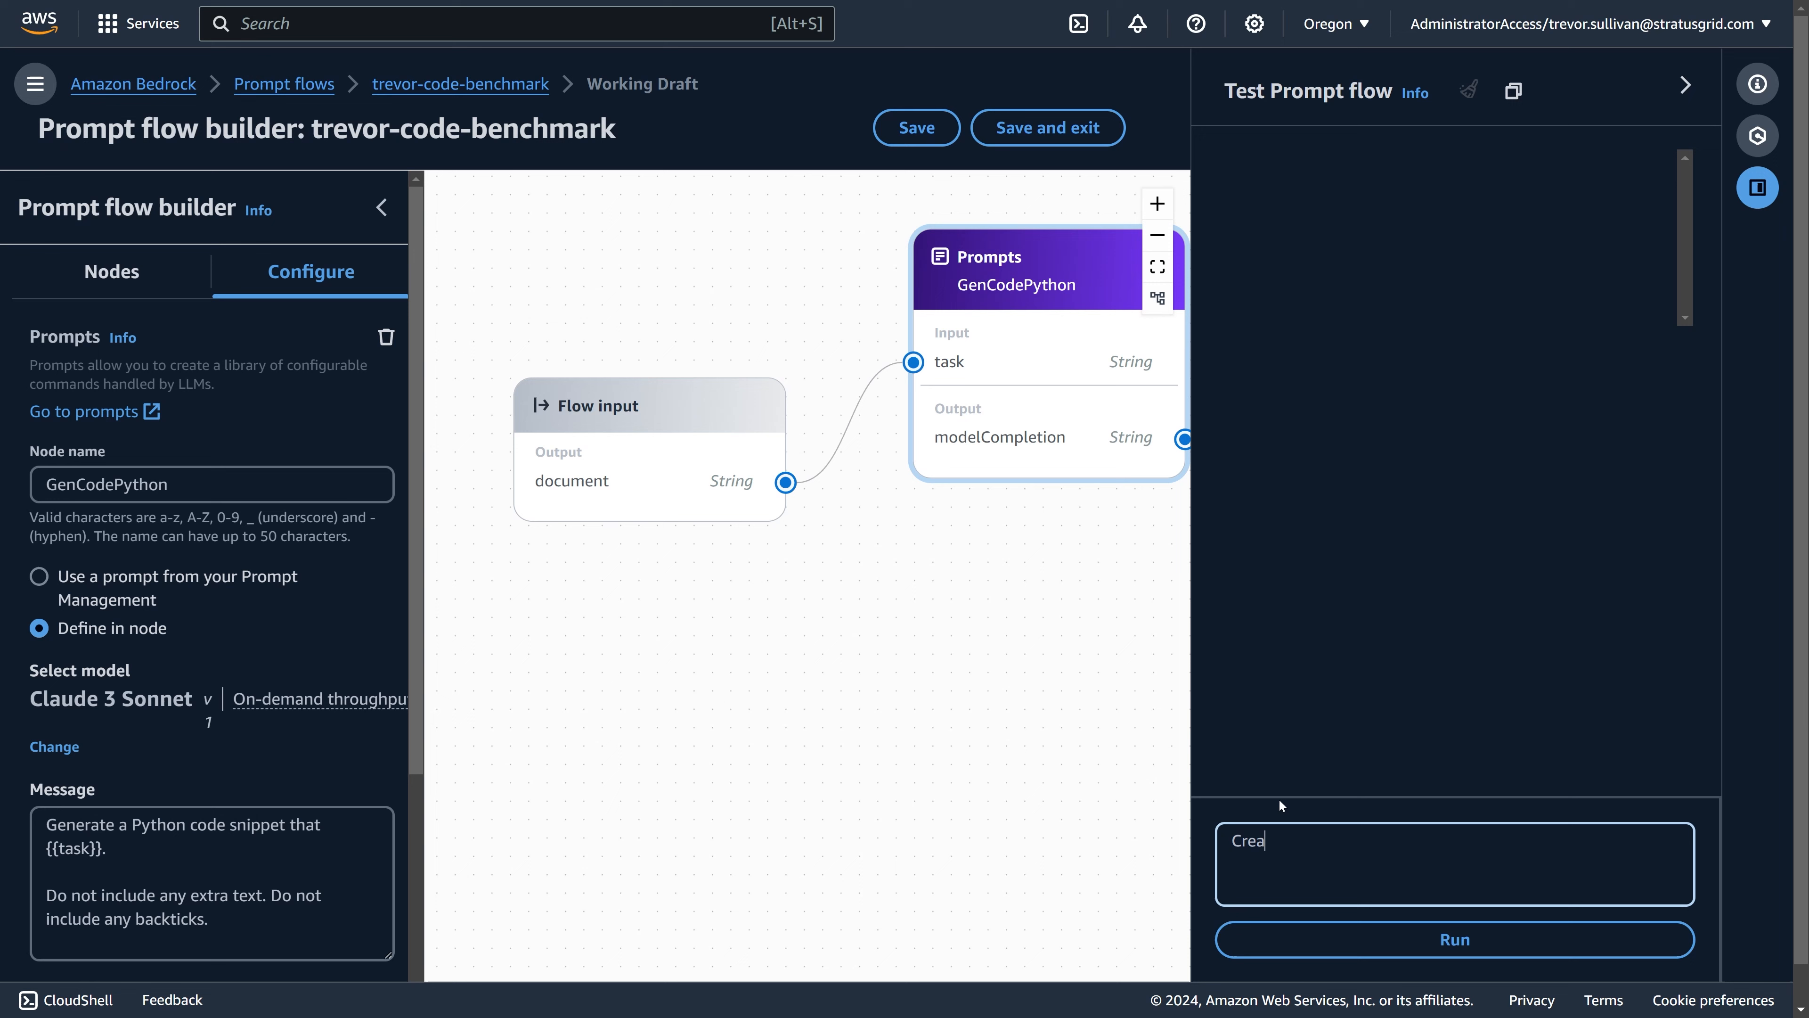
{"action": "type", "text": "te 10 text files in the /tm"}
{"action": "key", "text": "BackSpace"}
{"action": "key", "text": "BackSpace"}
{"action": "type", "text": "tmp directory"}
{"action": "key", "text": "Return"}
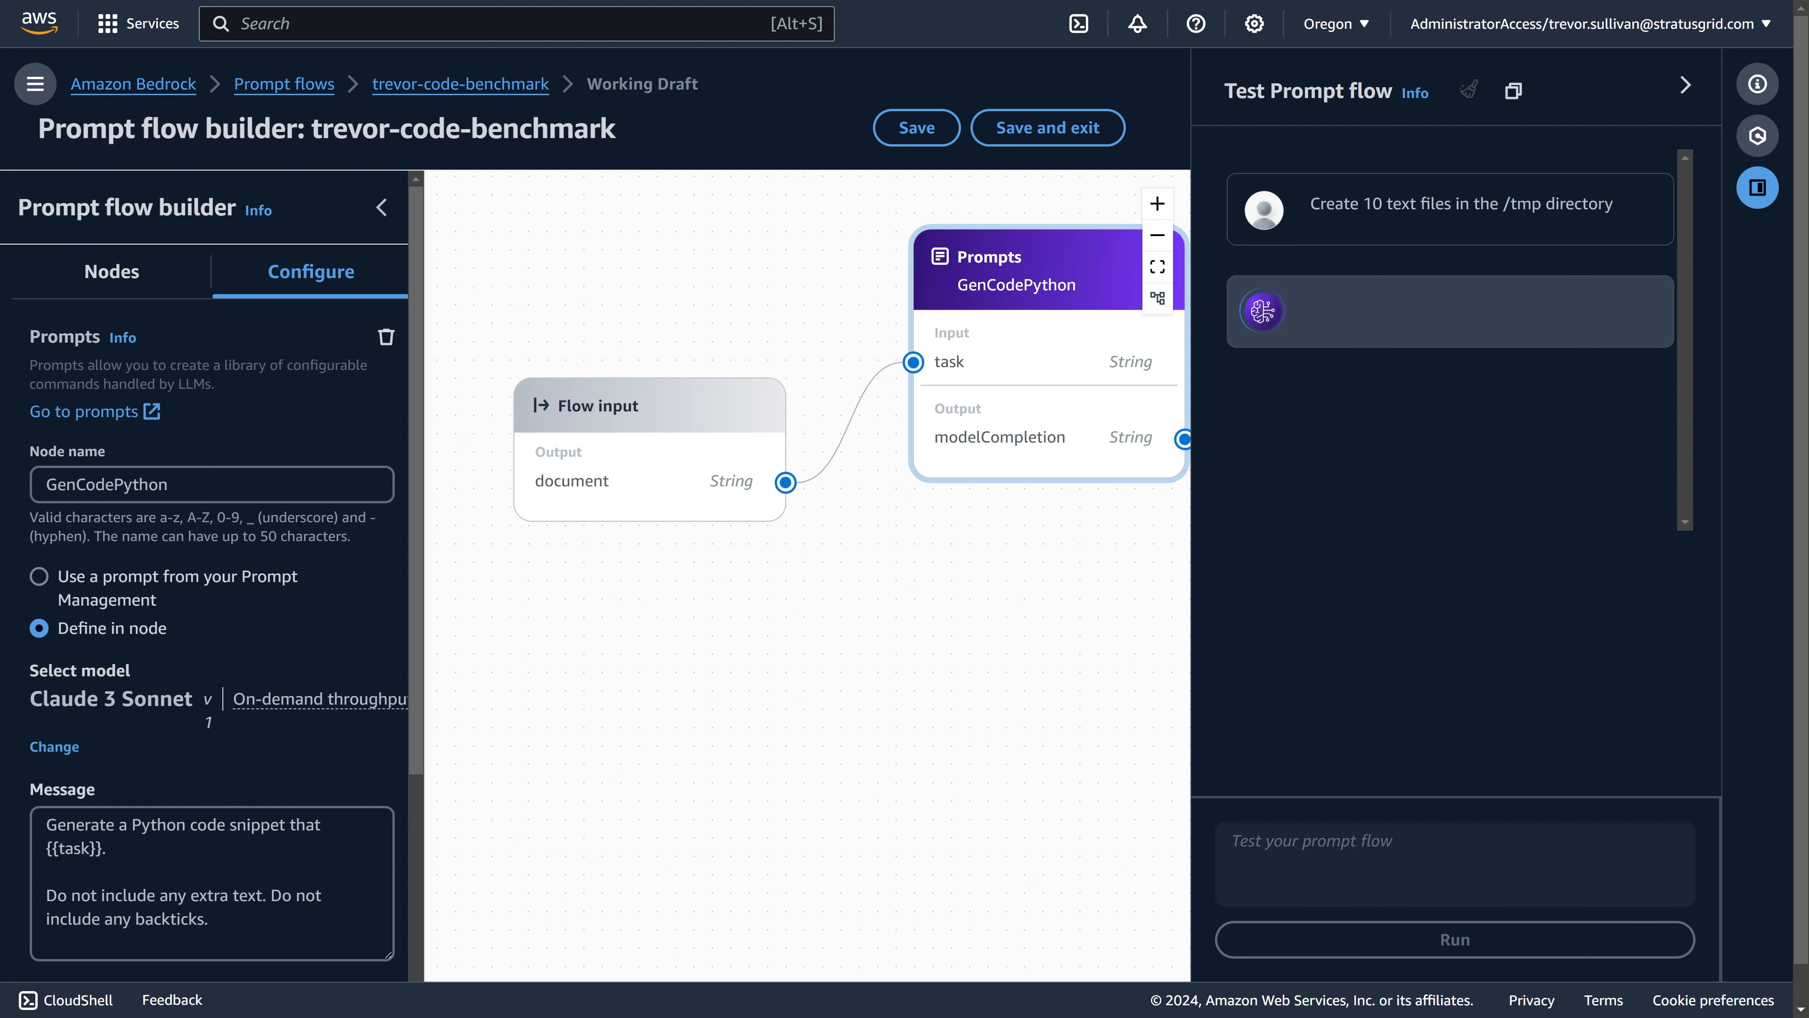
Step: Examine the generated Python code line by line, including the import, the loop, the file name and the file-writing block
{"action": "left_click_drag", "start_coordinate": [1311, 341], "coordinate": [1399, 346]}
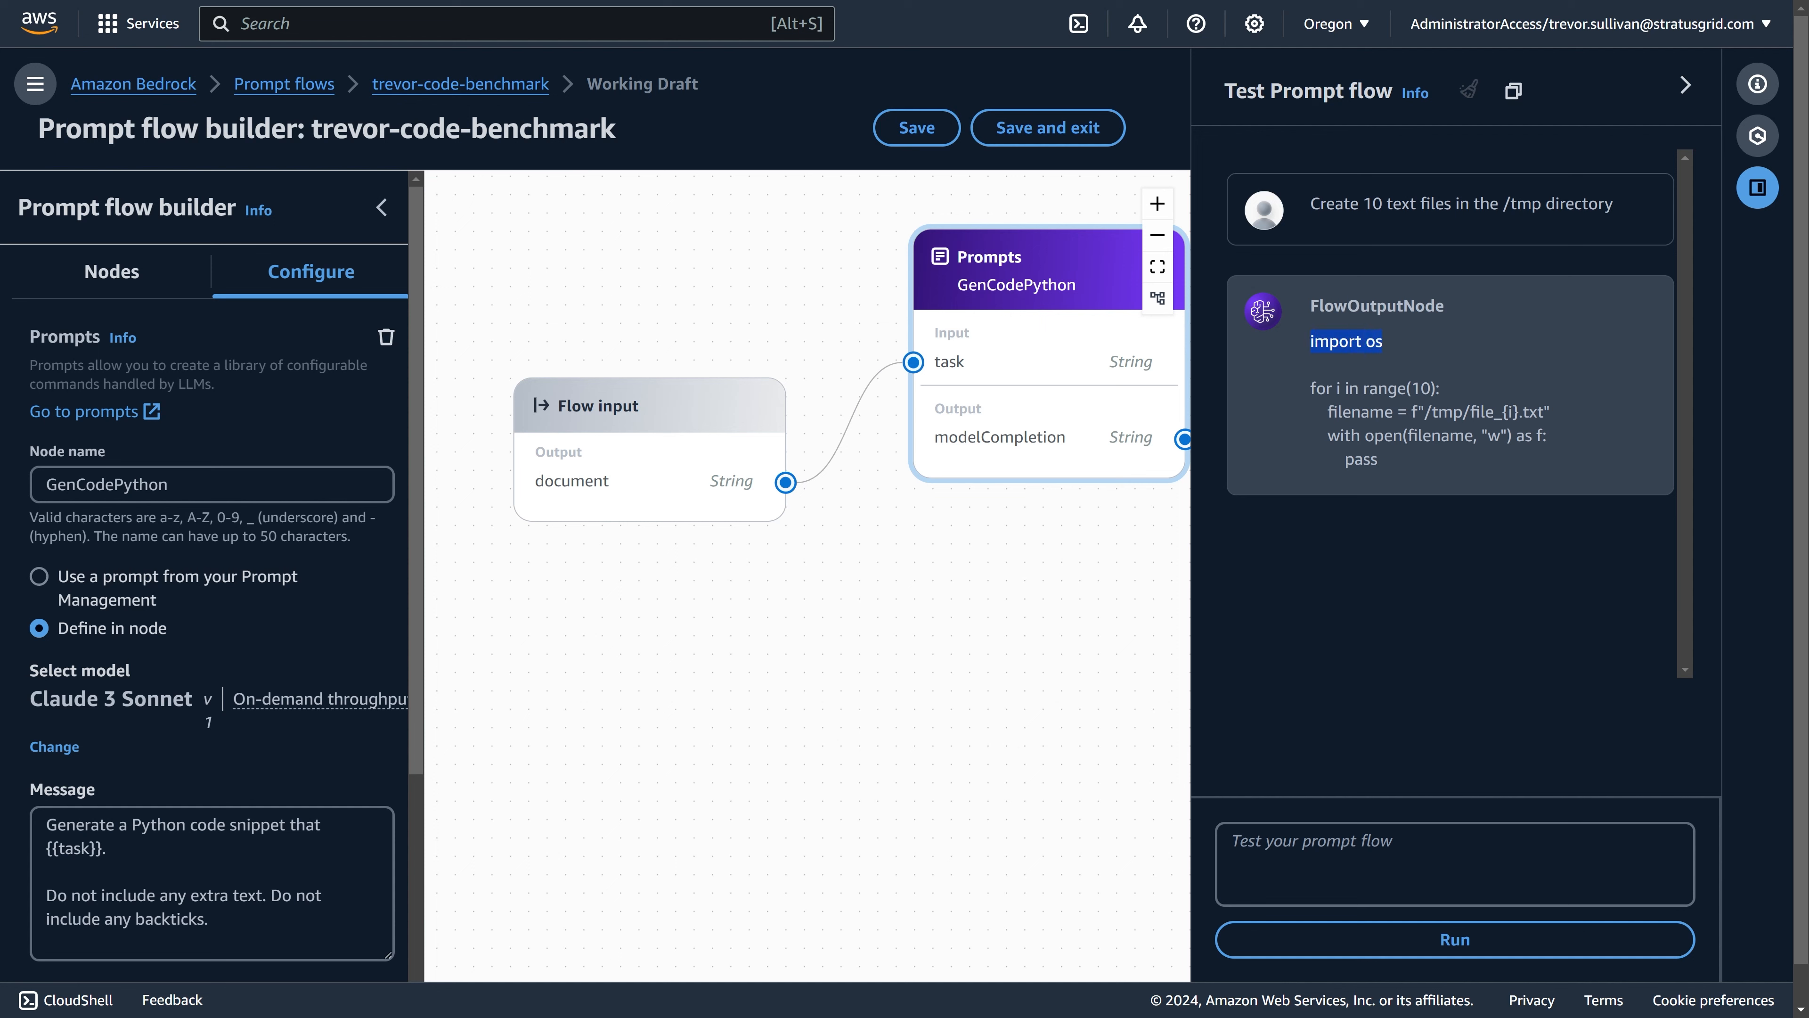
{"action": "left_click_drag", "start_coordinate": [1316, 388], "coordinate": [1439, 390]}
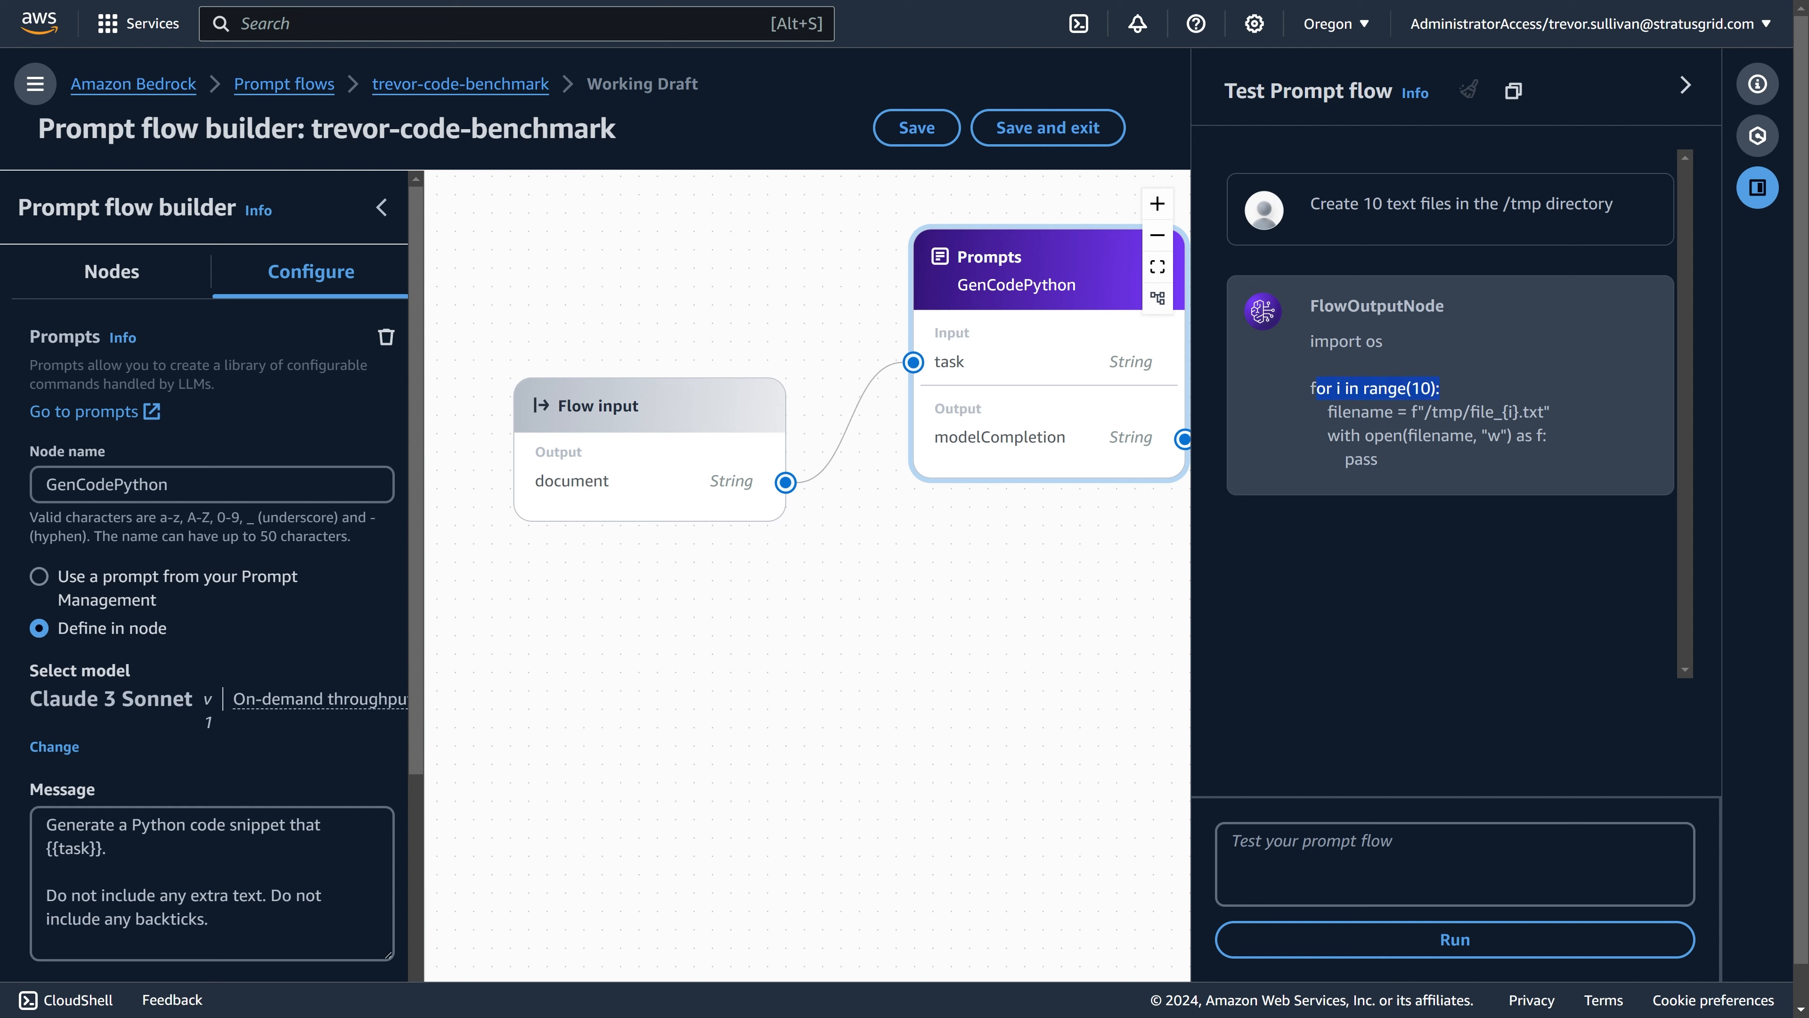
{"action": "left_click", "coordinate": [1480, 479]}
{"action": "left_click_drag", "start_coordinate": [1338, 412], "coordinate": [1575, 423]}
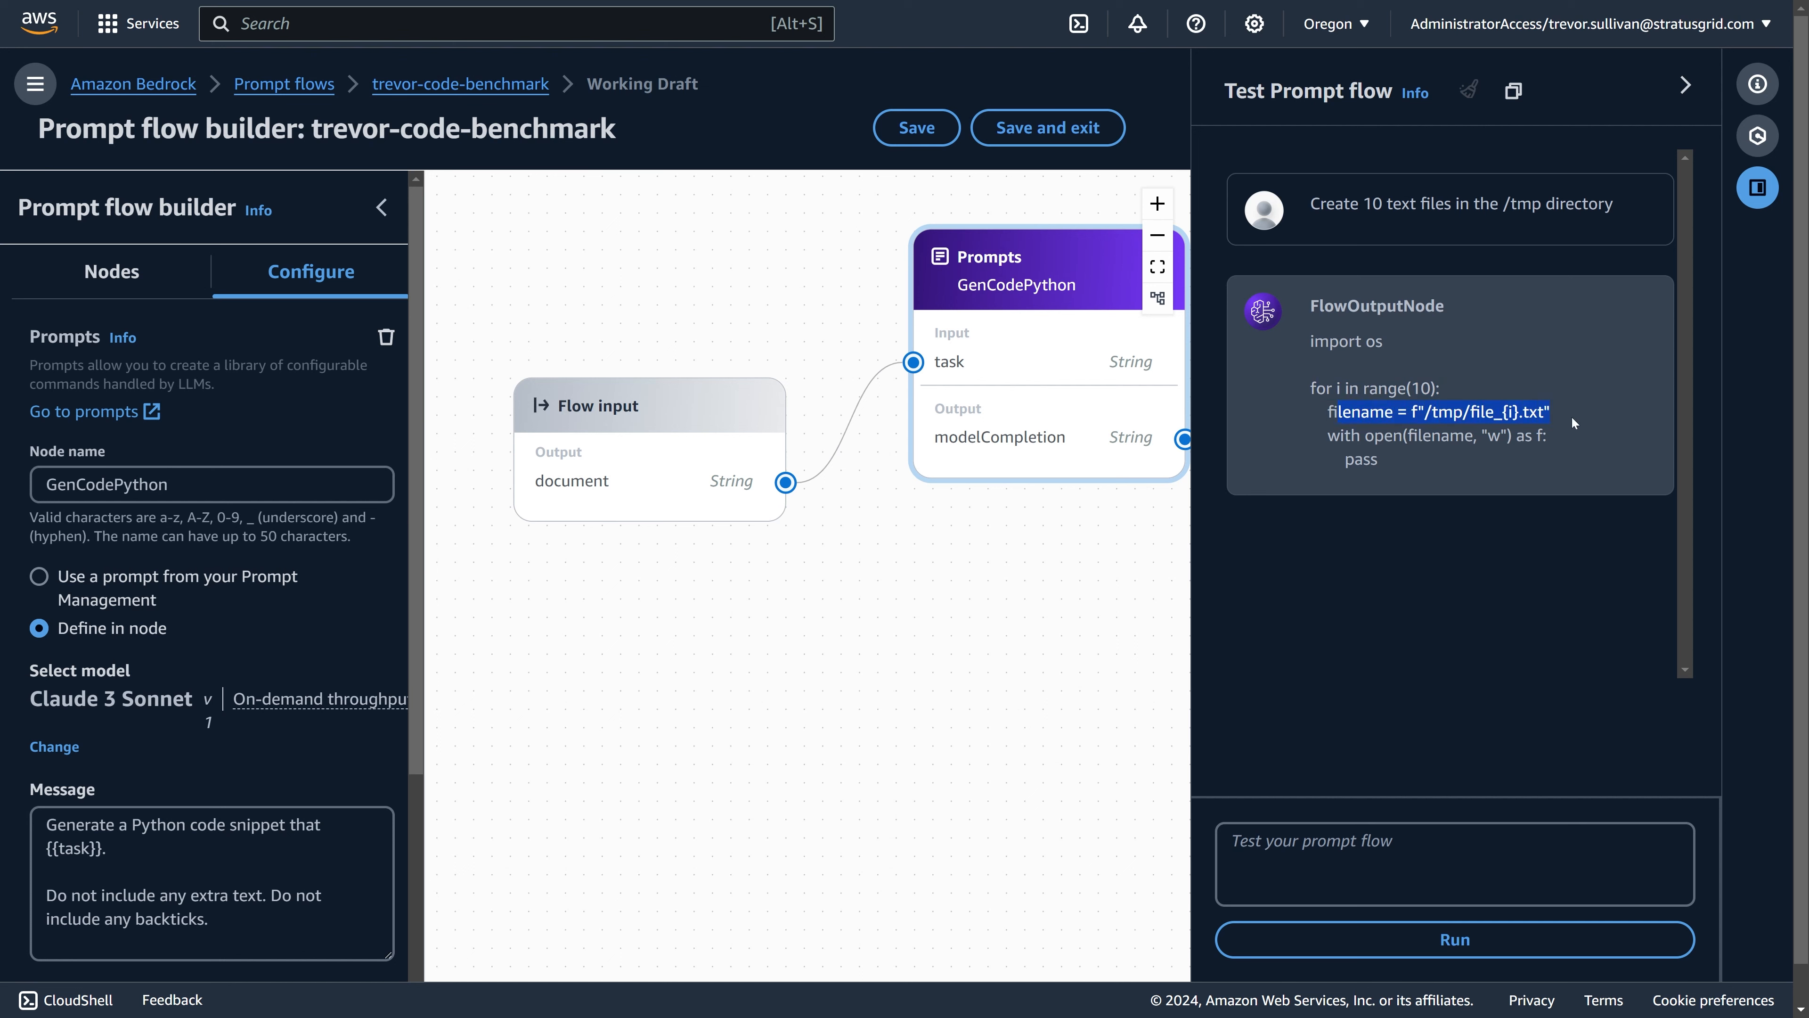
{"action": "left_click_drag", "start_coordinate": [1315, 428], "coordinate": [1378, 462]}
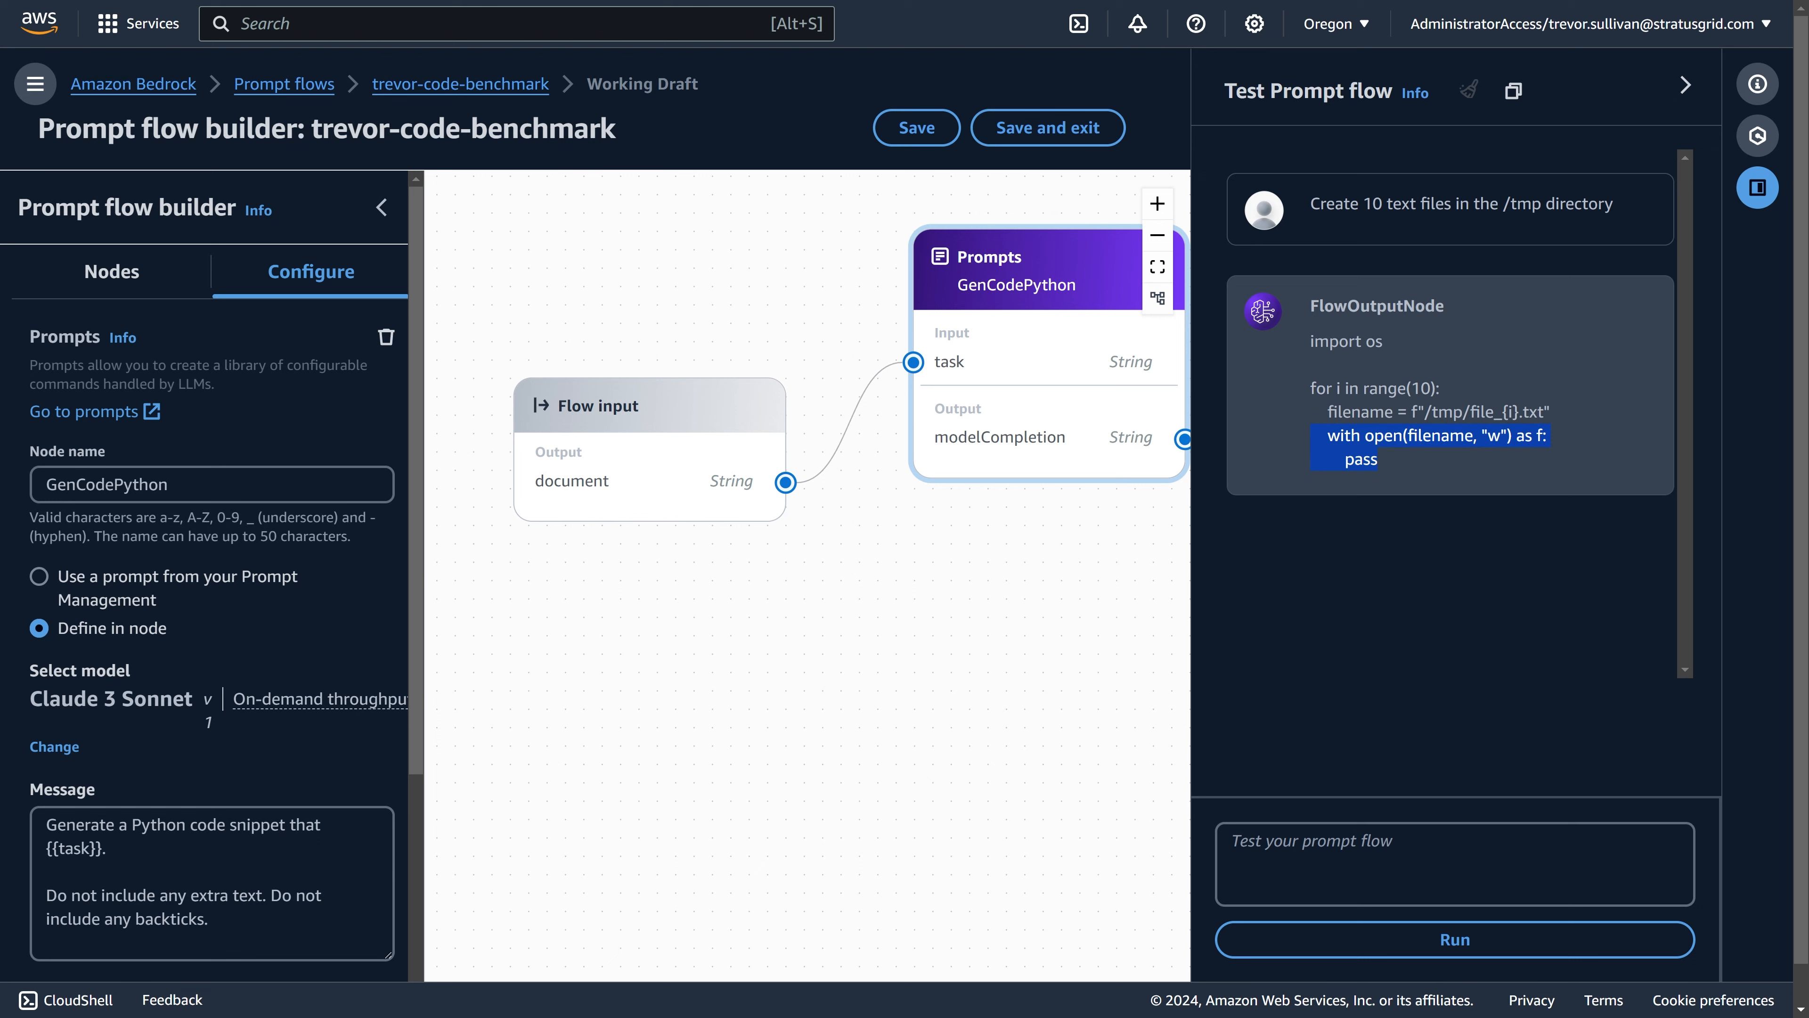
{"action": "left_click_drag", "start_coordinate": [1380, 463], "coordinate": [1275, 431]}
{"action": "left_click_drag", "start_coordinate": [1352, 413], "coordinate": [1543, 413]}
{"action": "left_click", "coordinate": [1544, 414]}
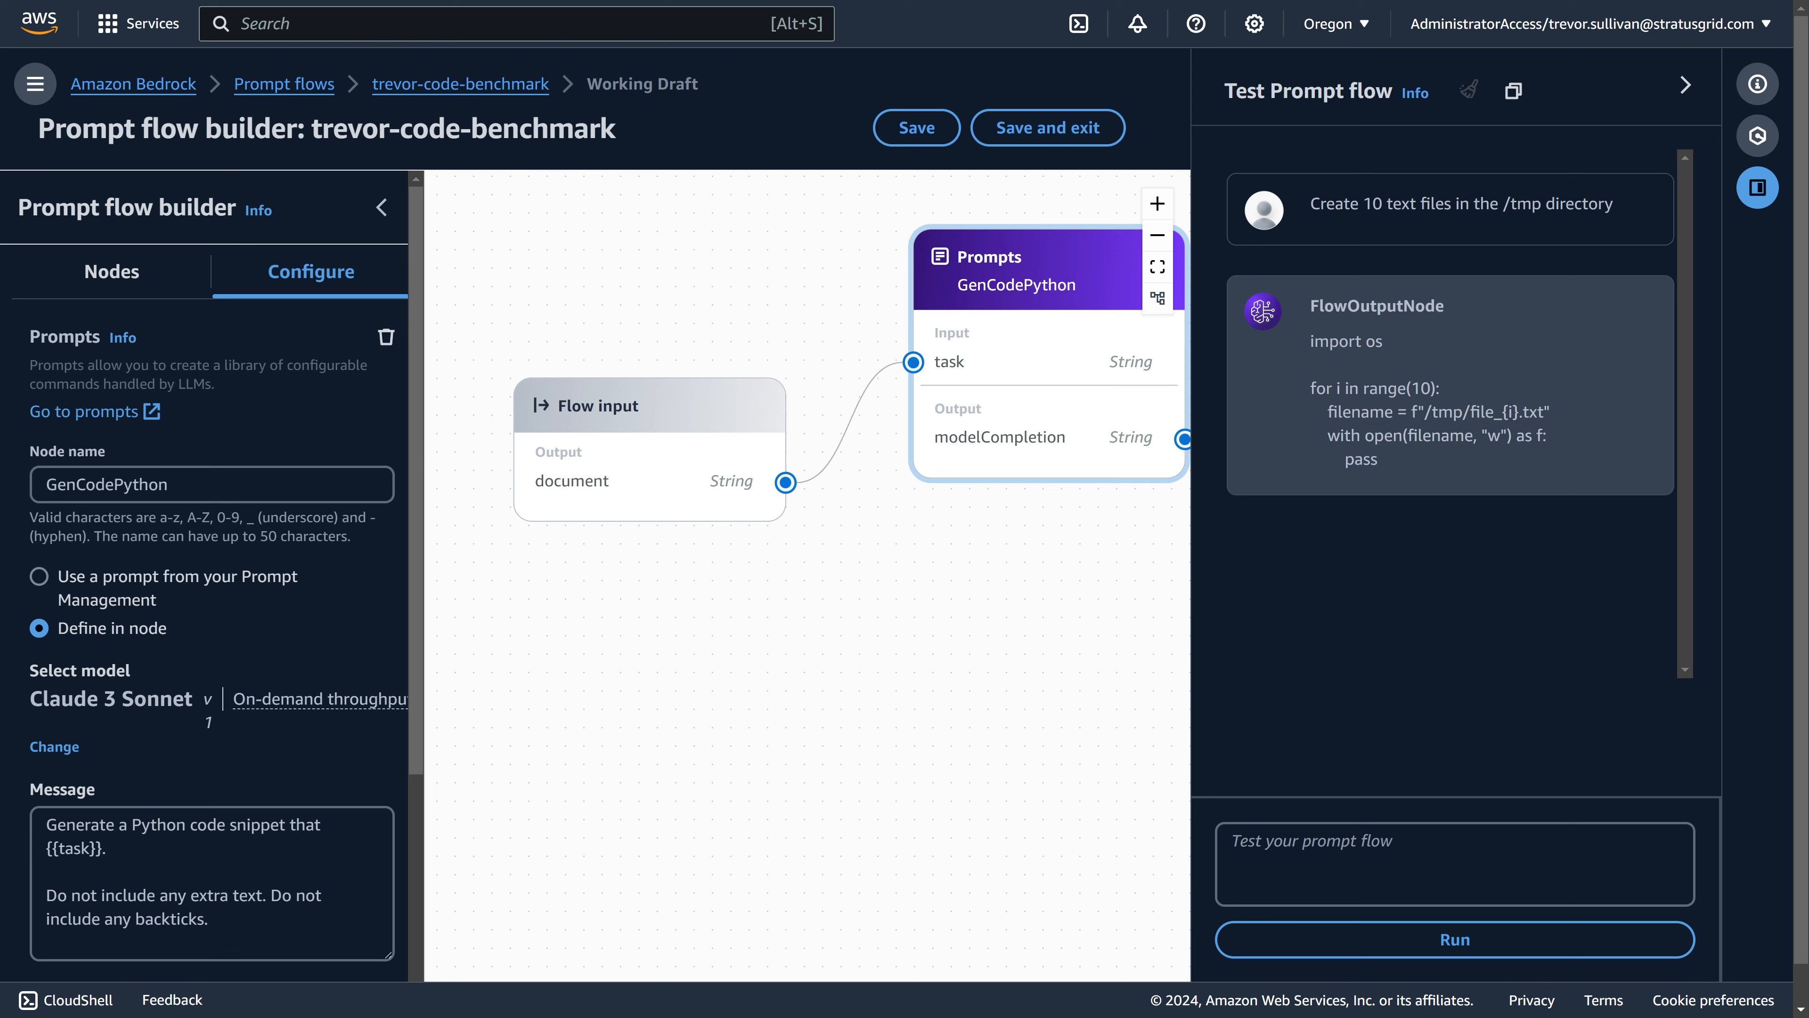
{"action": "left_click_drag", "start_coordinate": [1337, 390], "coordinate": [1520, 413]}
{"action": "left_click", "coordinate": [1436, 392]}
{"action": "left_click", "coordinate": [1539, 474]}
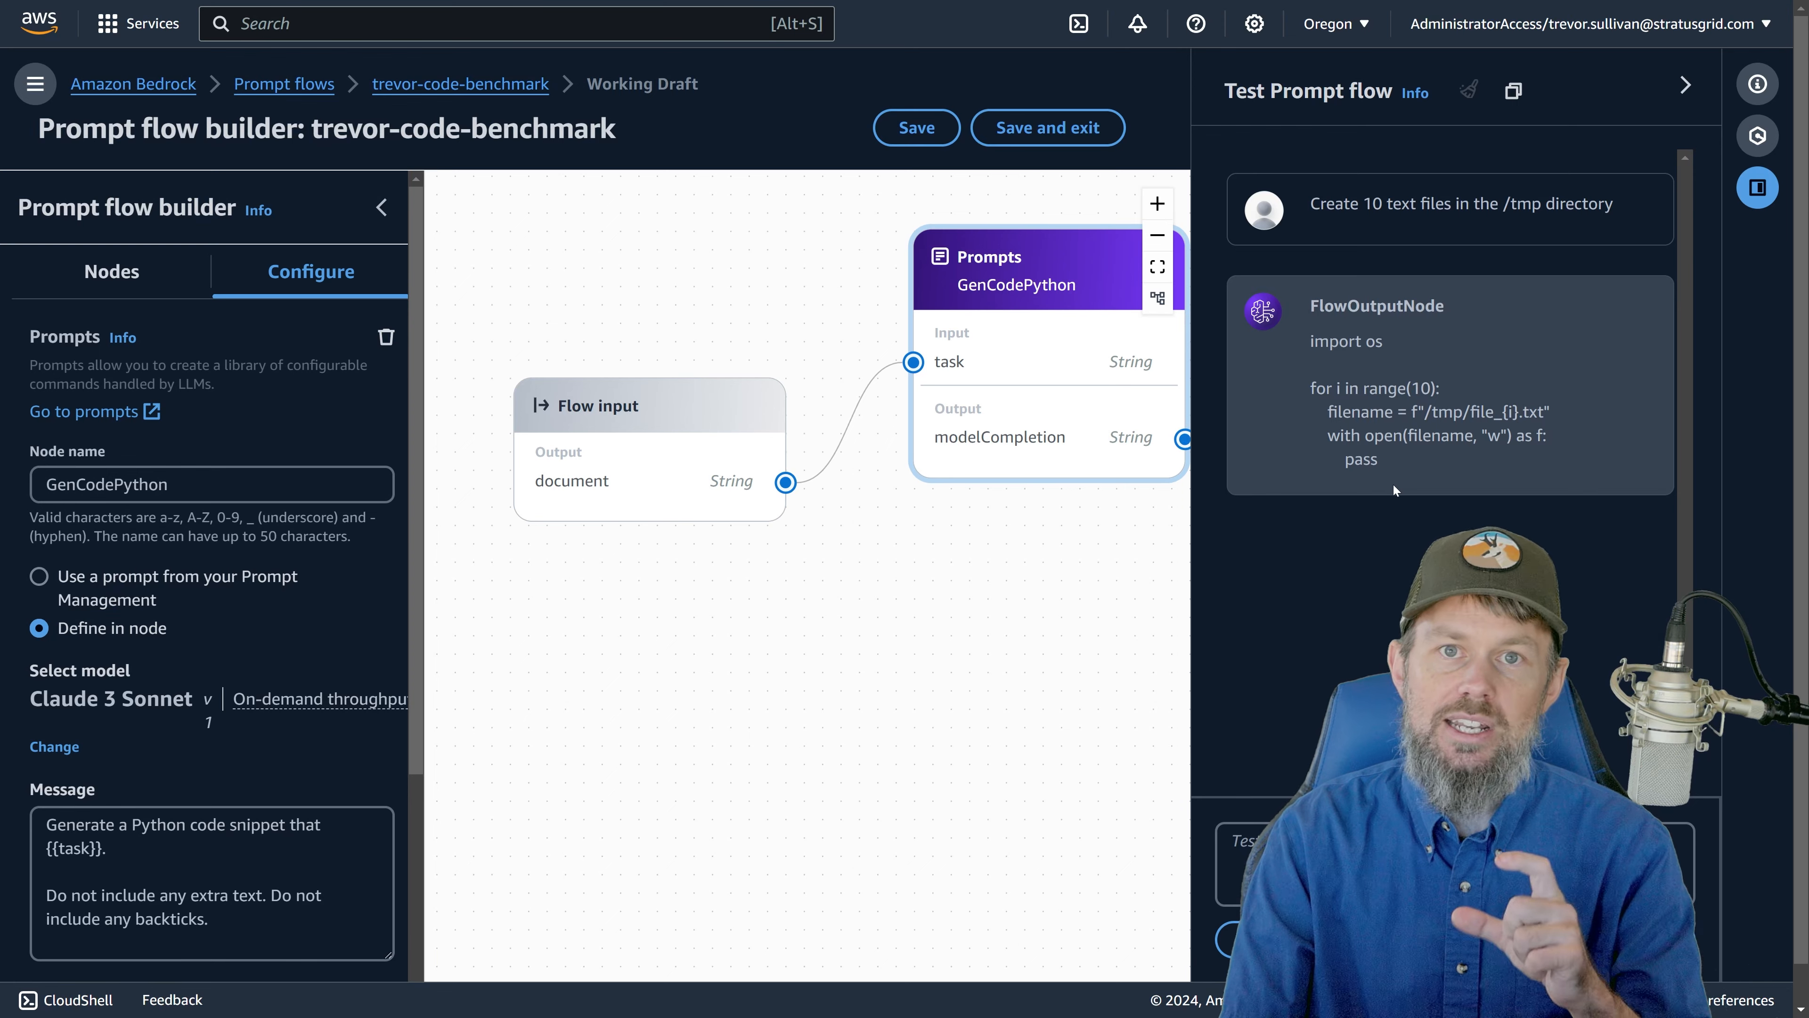
Step: Test the flow with the input "Sleep for 5500 milliseconds" and check the sleep call in the generated code
{"action": "left_click", "coordinate": [1418, 861]}
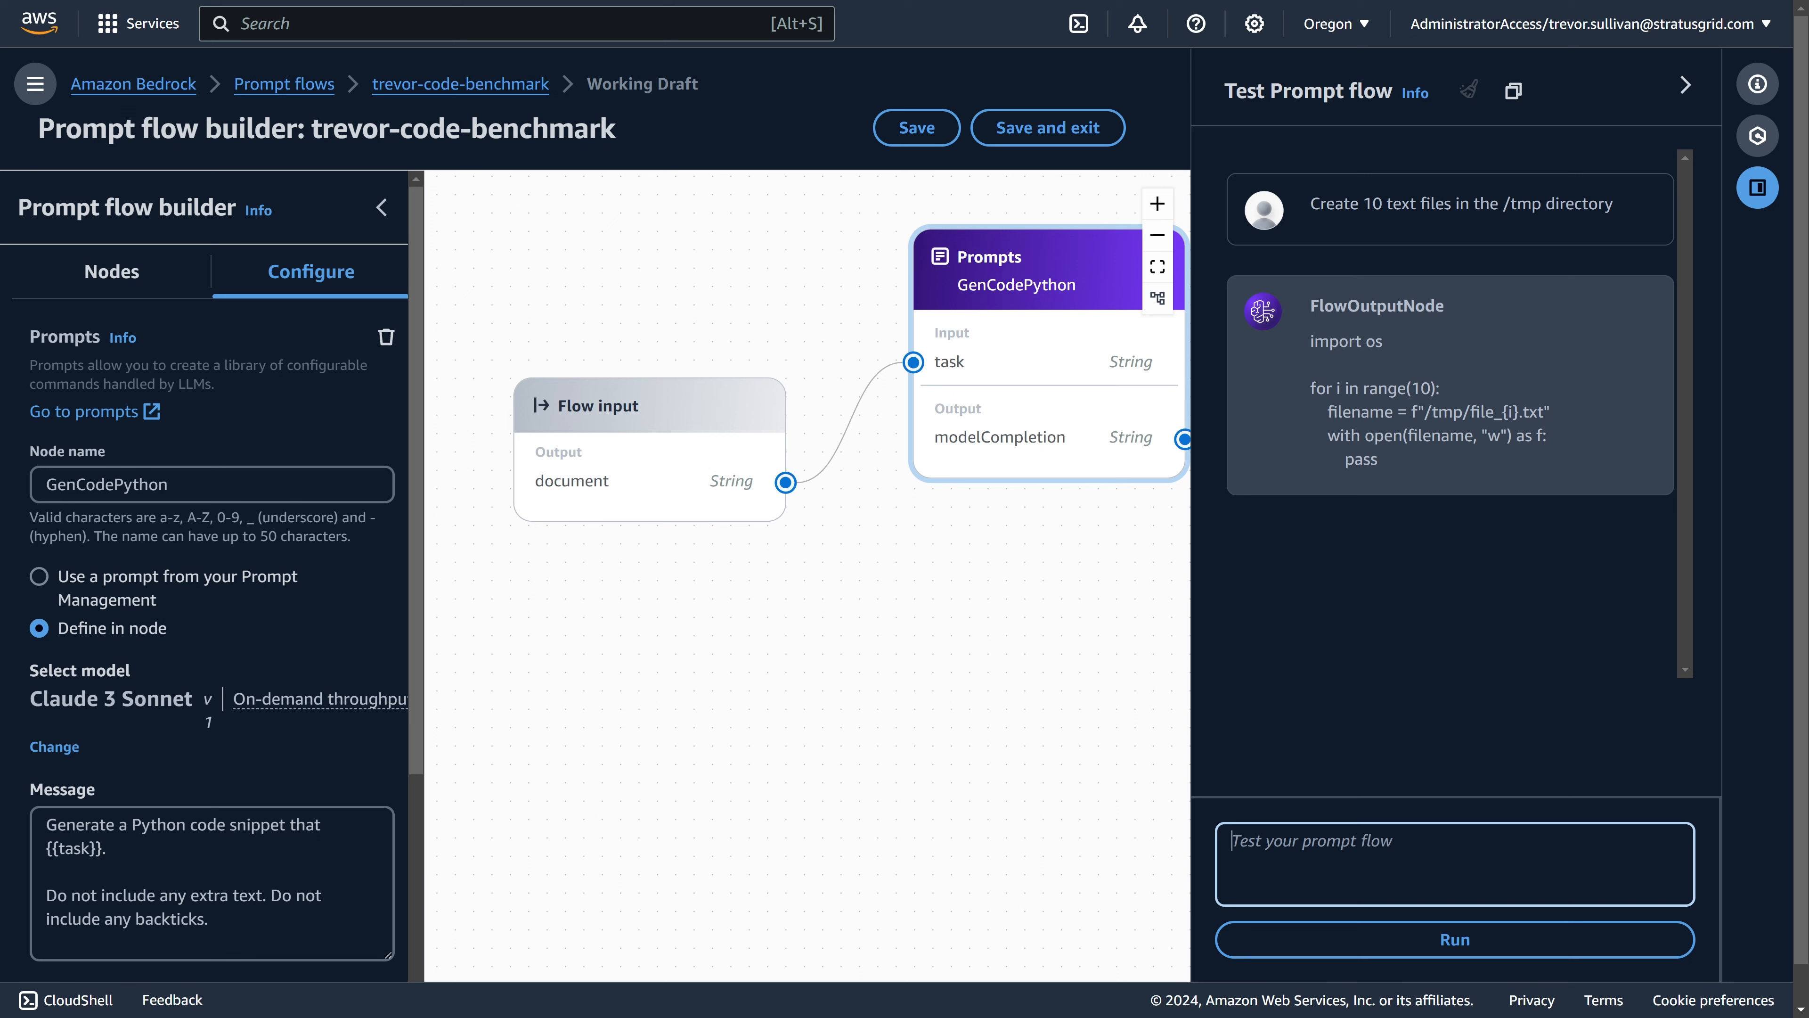
{"action": "type", "text": "Sleep for 5500 milliseconds"}
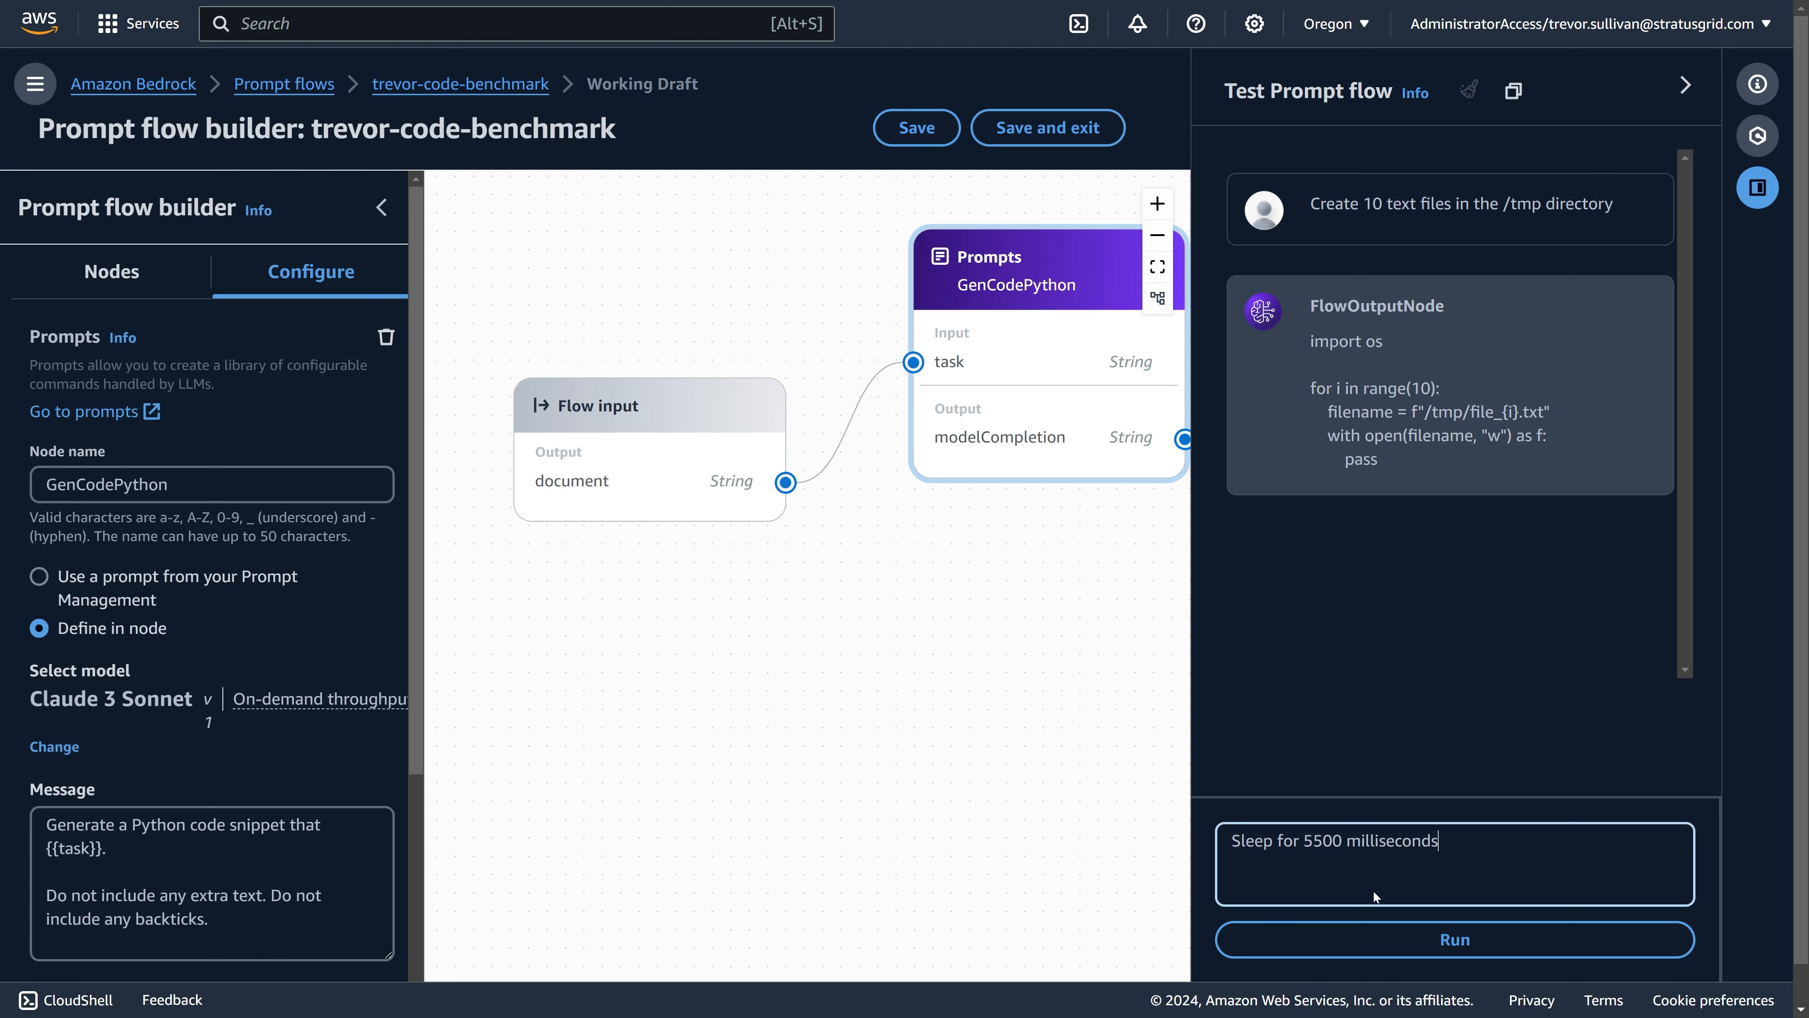
{"action": "key", "text": "Return"}
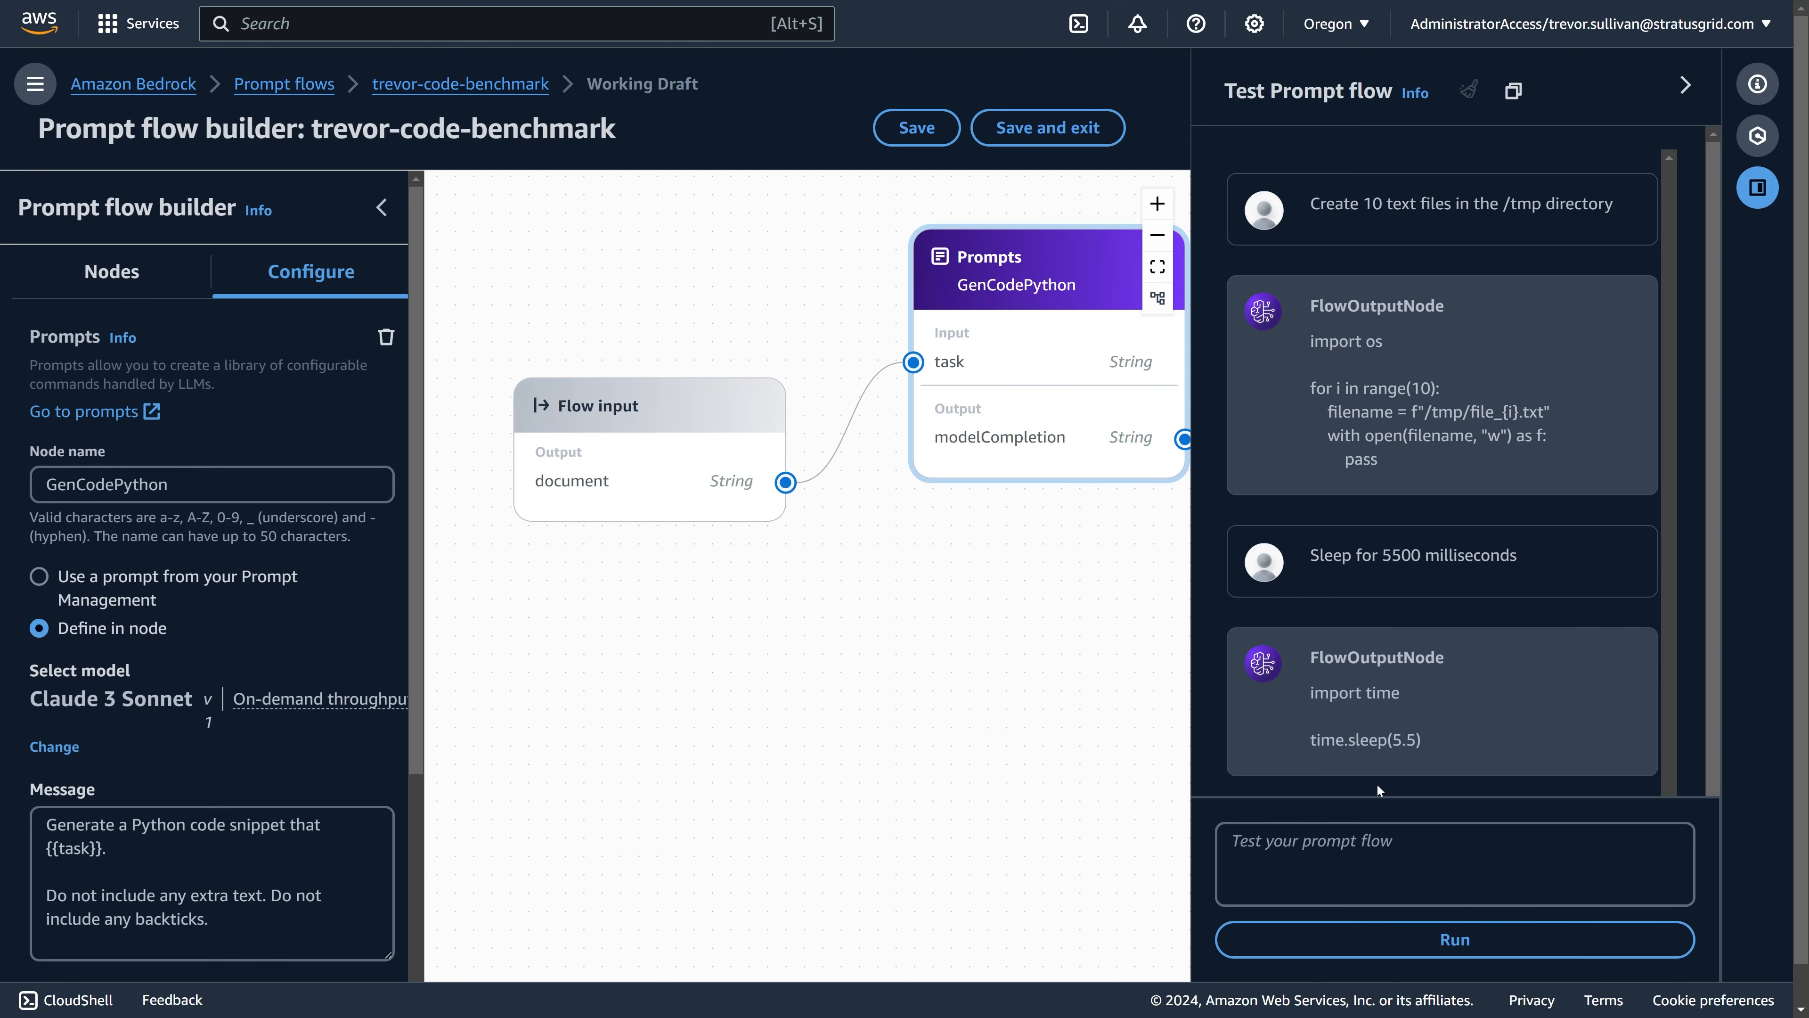
{"action": "left_click_drag", "start_coordinate": [1307, 688], "coordinate": [1309, 738]}
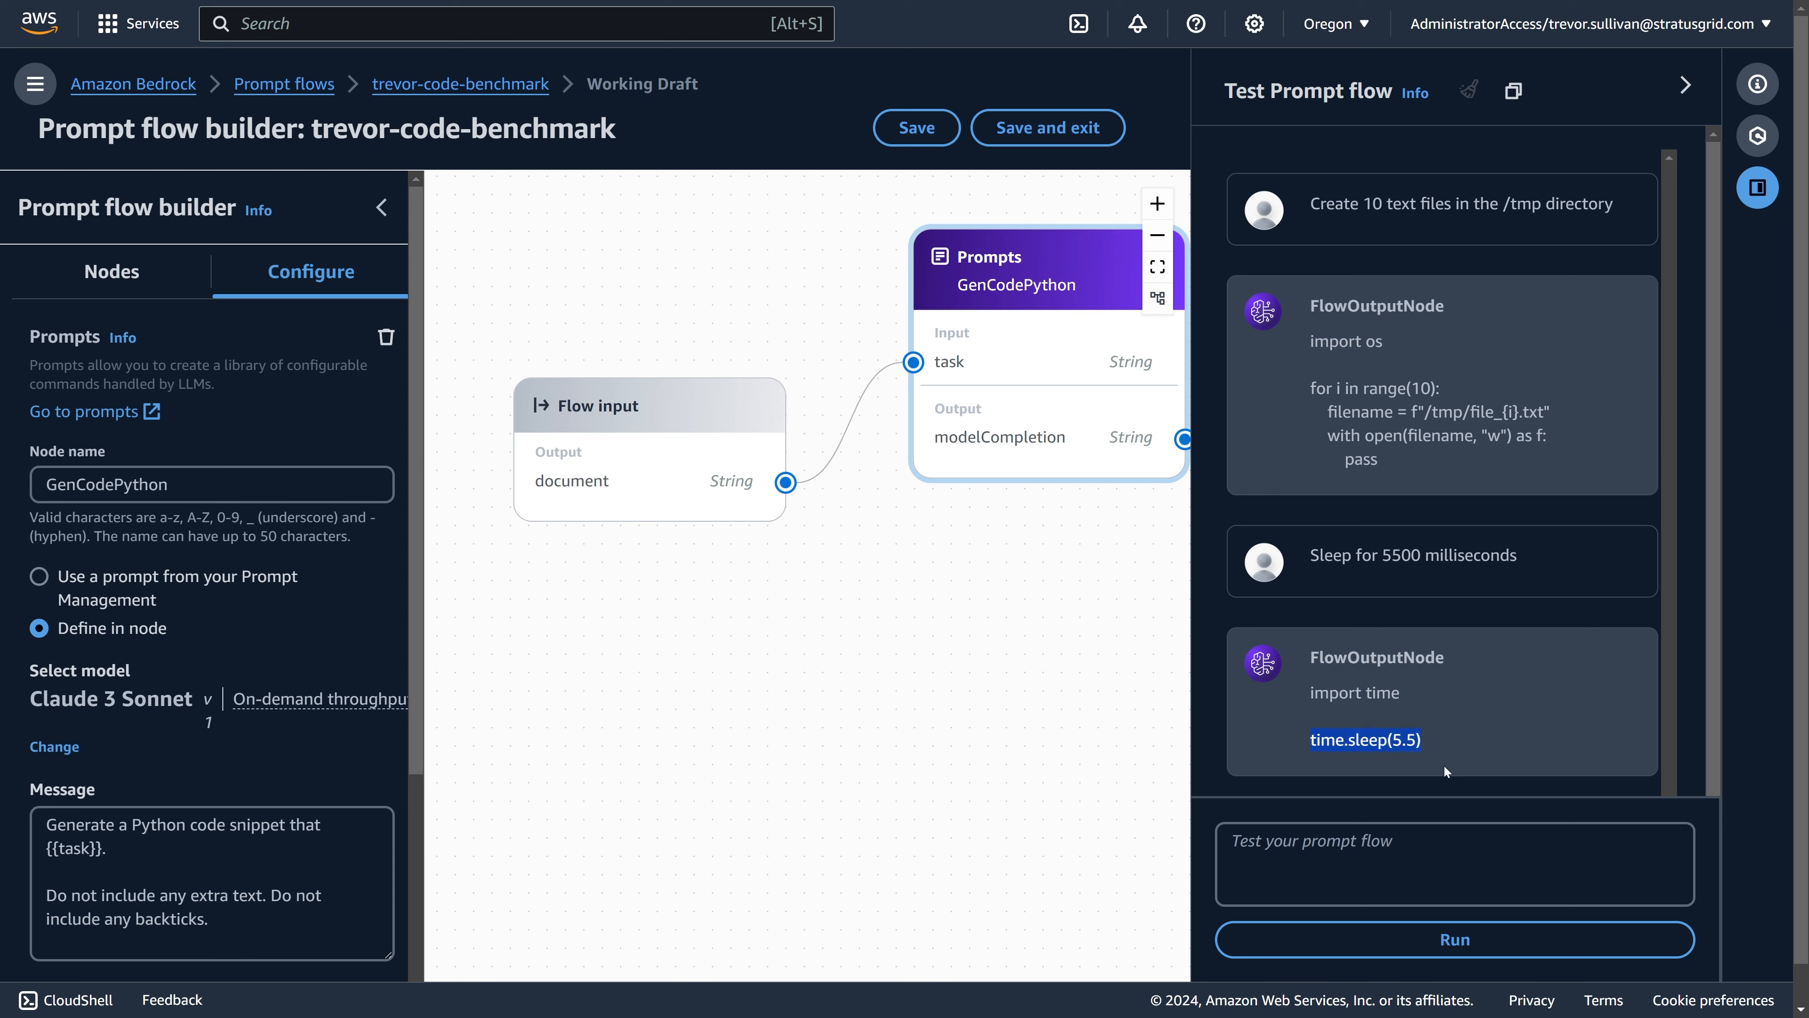
{"action": "left_click", "coordinate": [1389, 745]}
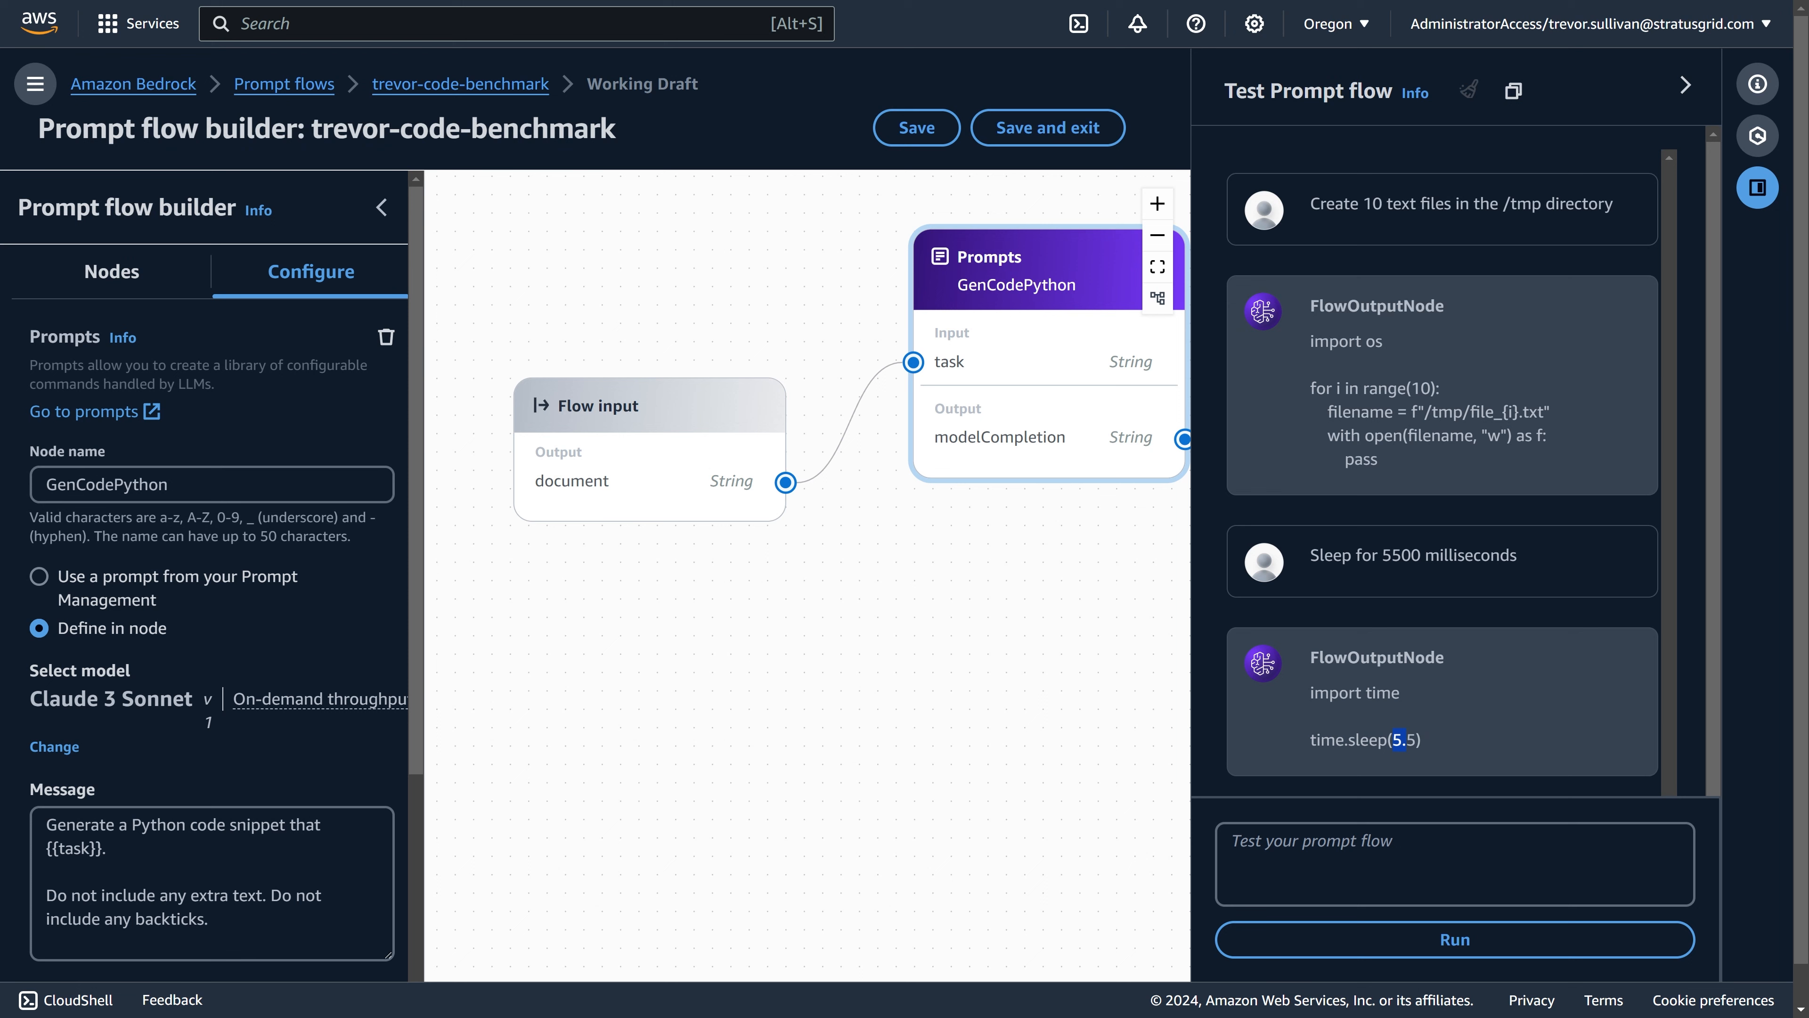
{"action": "left_click", "coordinate": [1389, 743]}
Step: Test the flow with the input "Create 5 text files in /tmp directory that are 1MB in size"
{"action": "left_click", "coordinate": [1455, 863]}
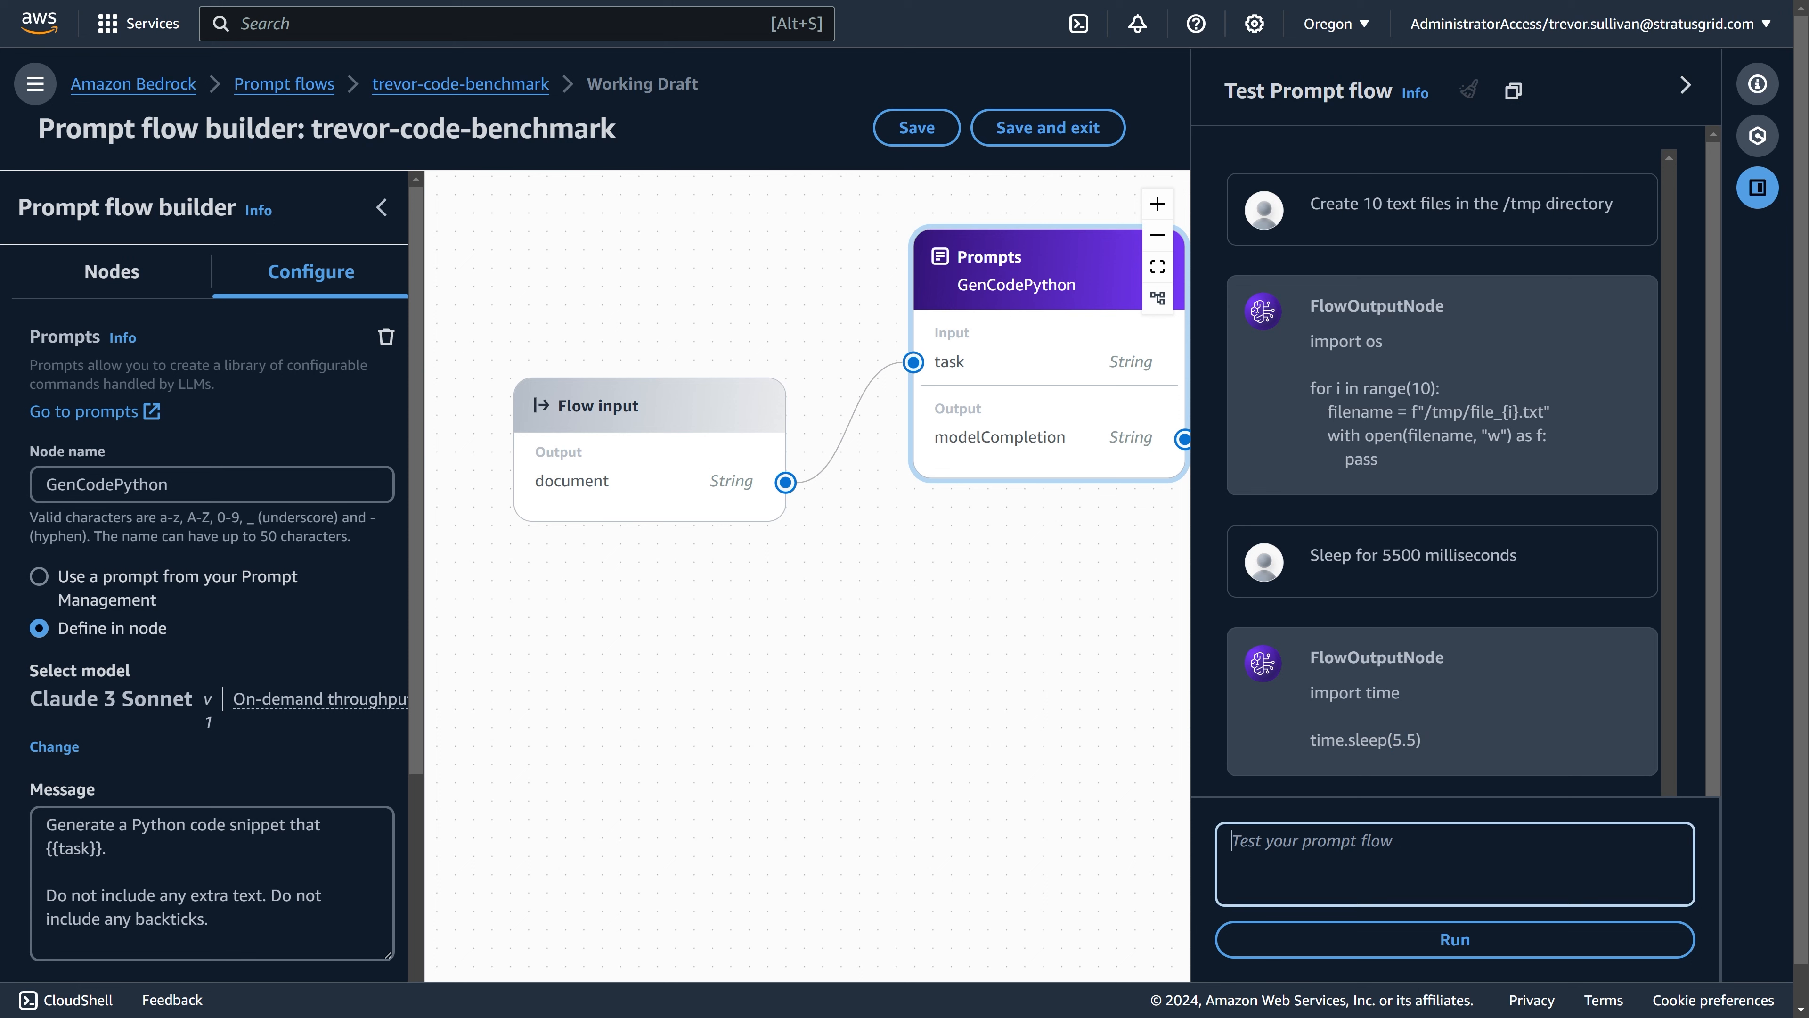
{"action": "scroll", "coordinate": [1348, 493], "scroll_direction": "down", "scroll_amount": 1}
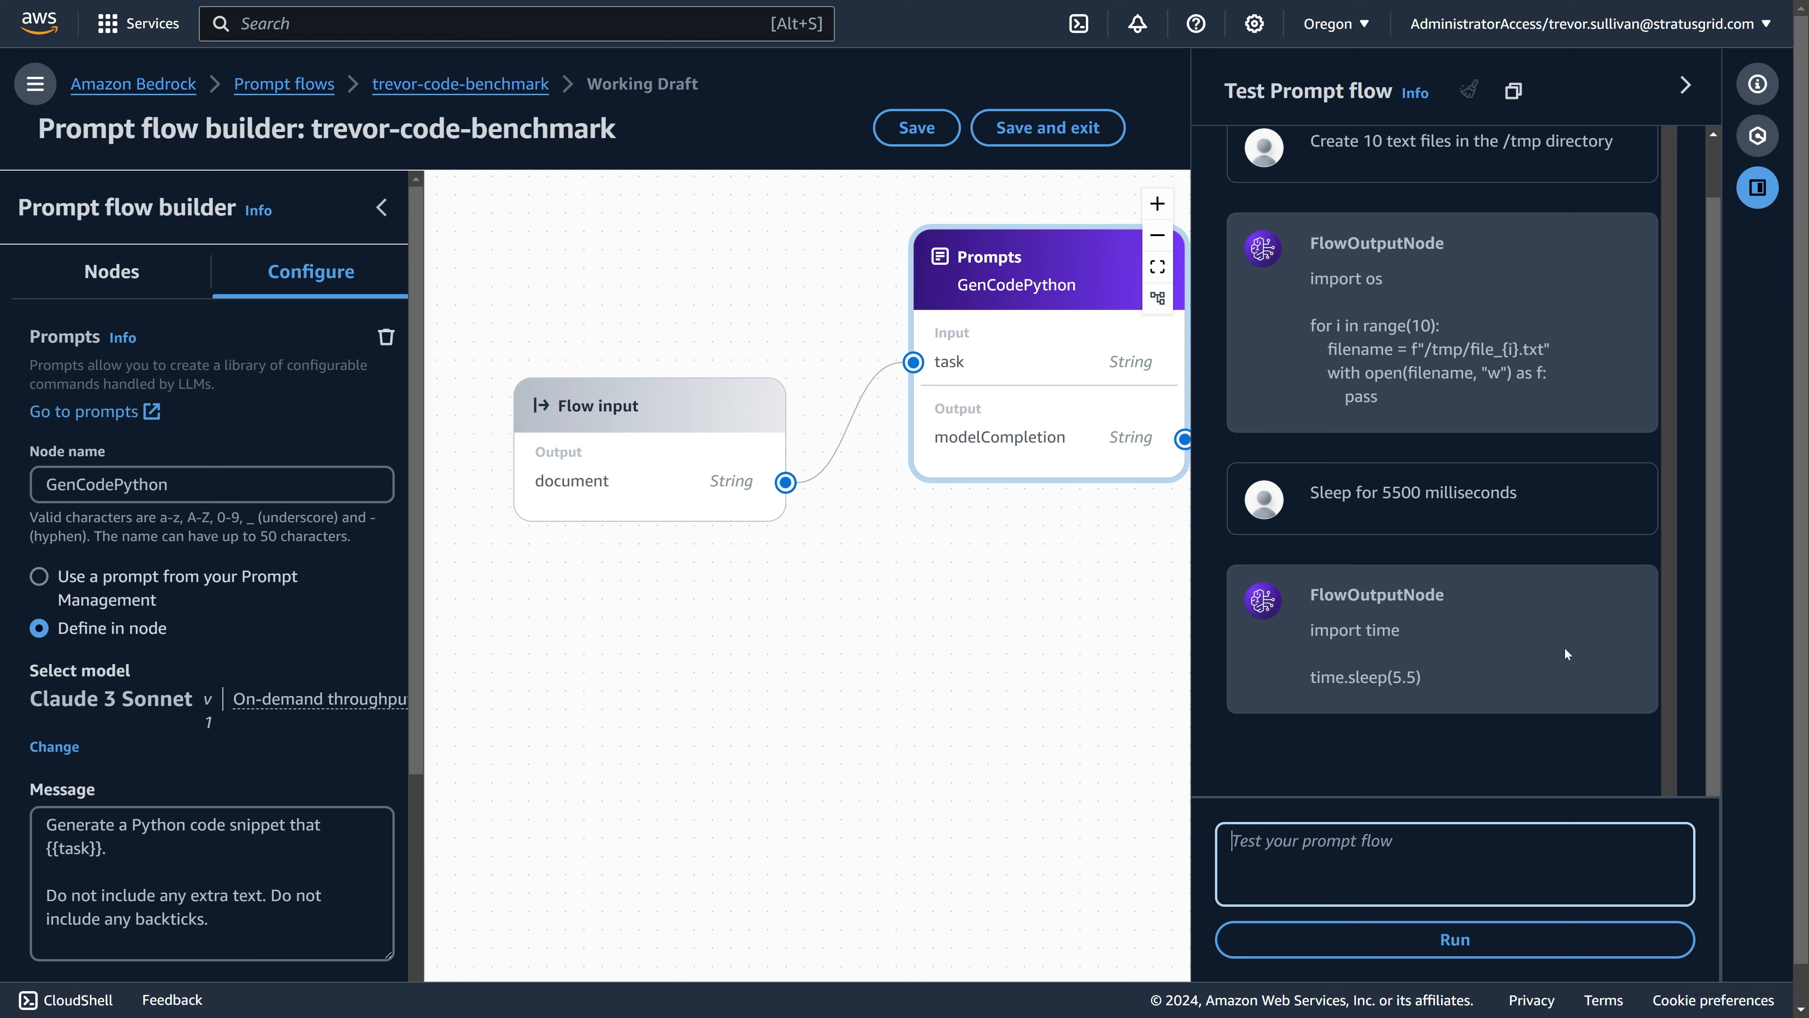
{"action": "type", "text": "Create 5 text files in /tmp"}
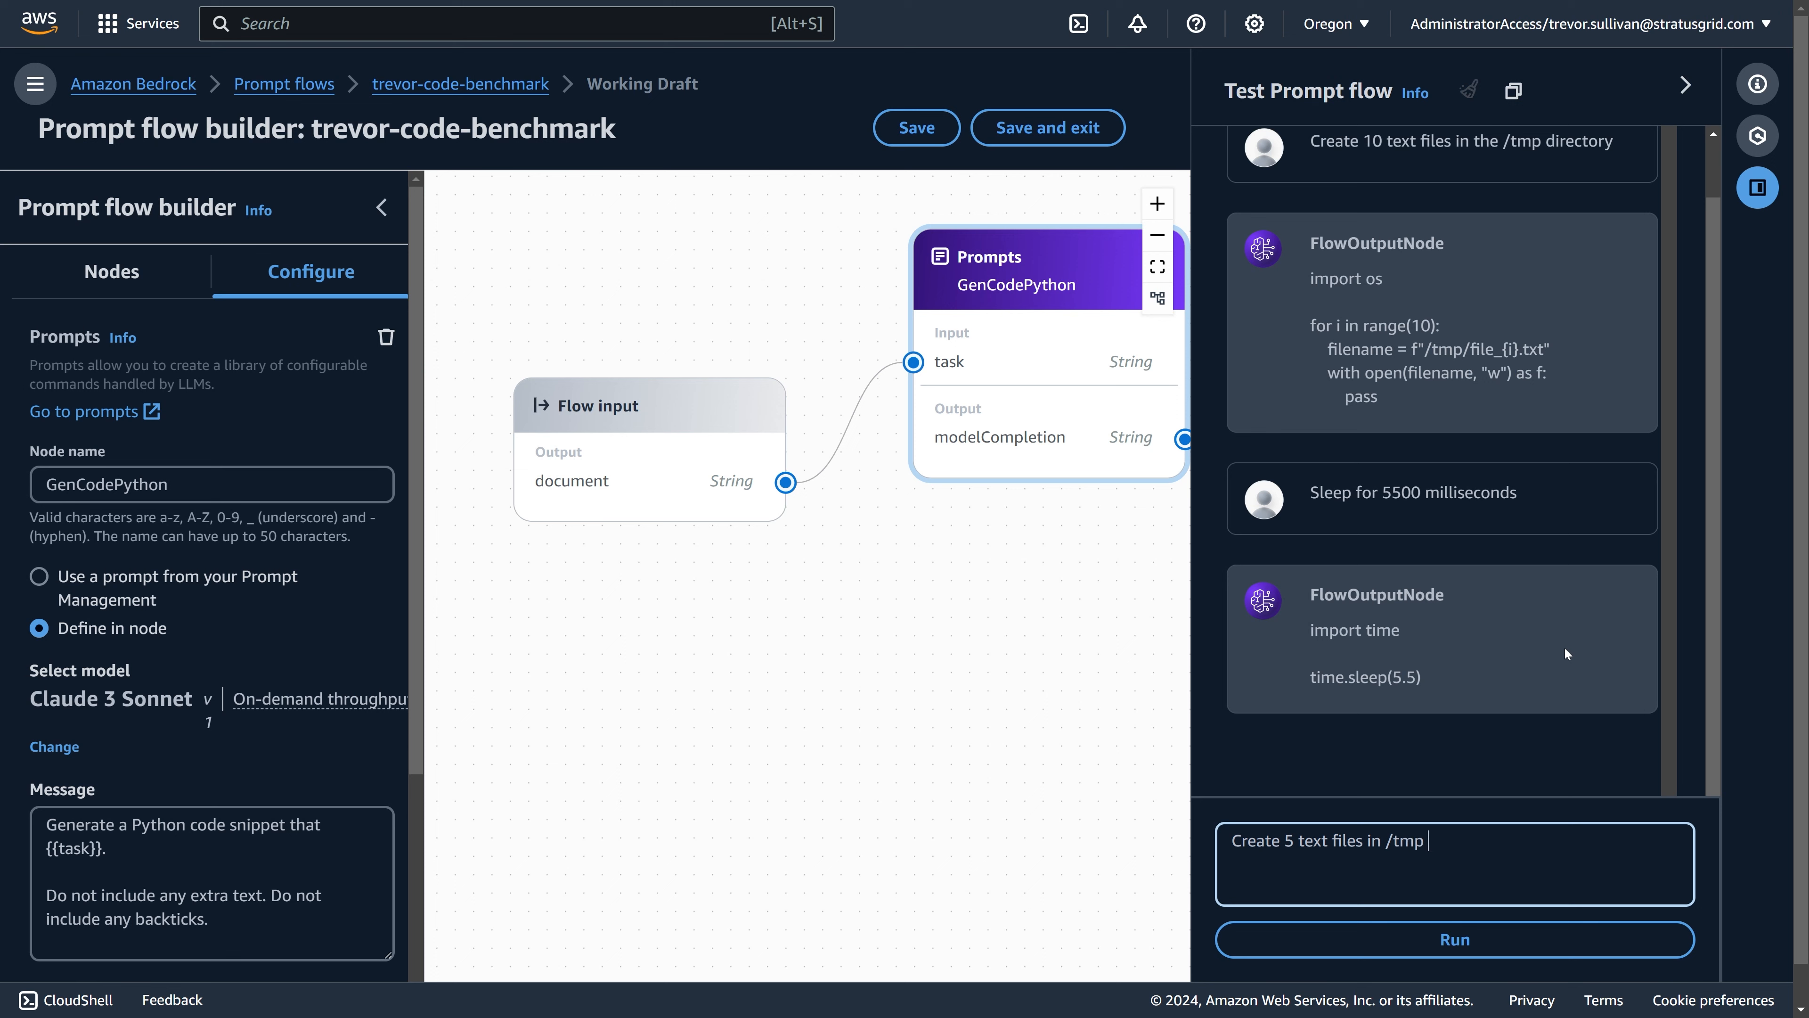
{"action": "type", "text": " directory that are 1MB in size"}
{"action": "key", "text": "Return"}
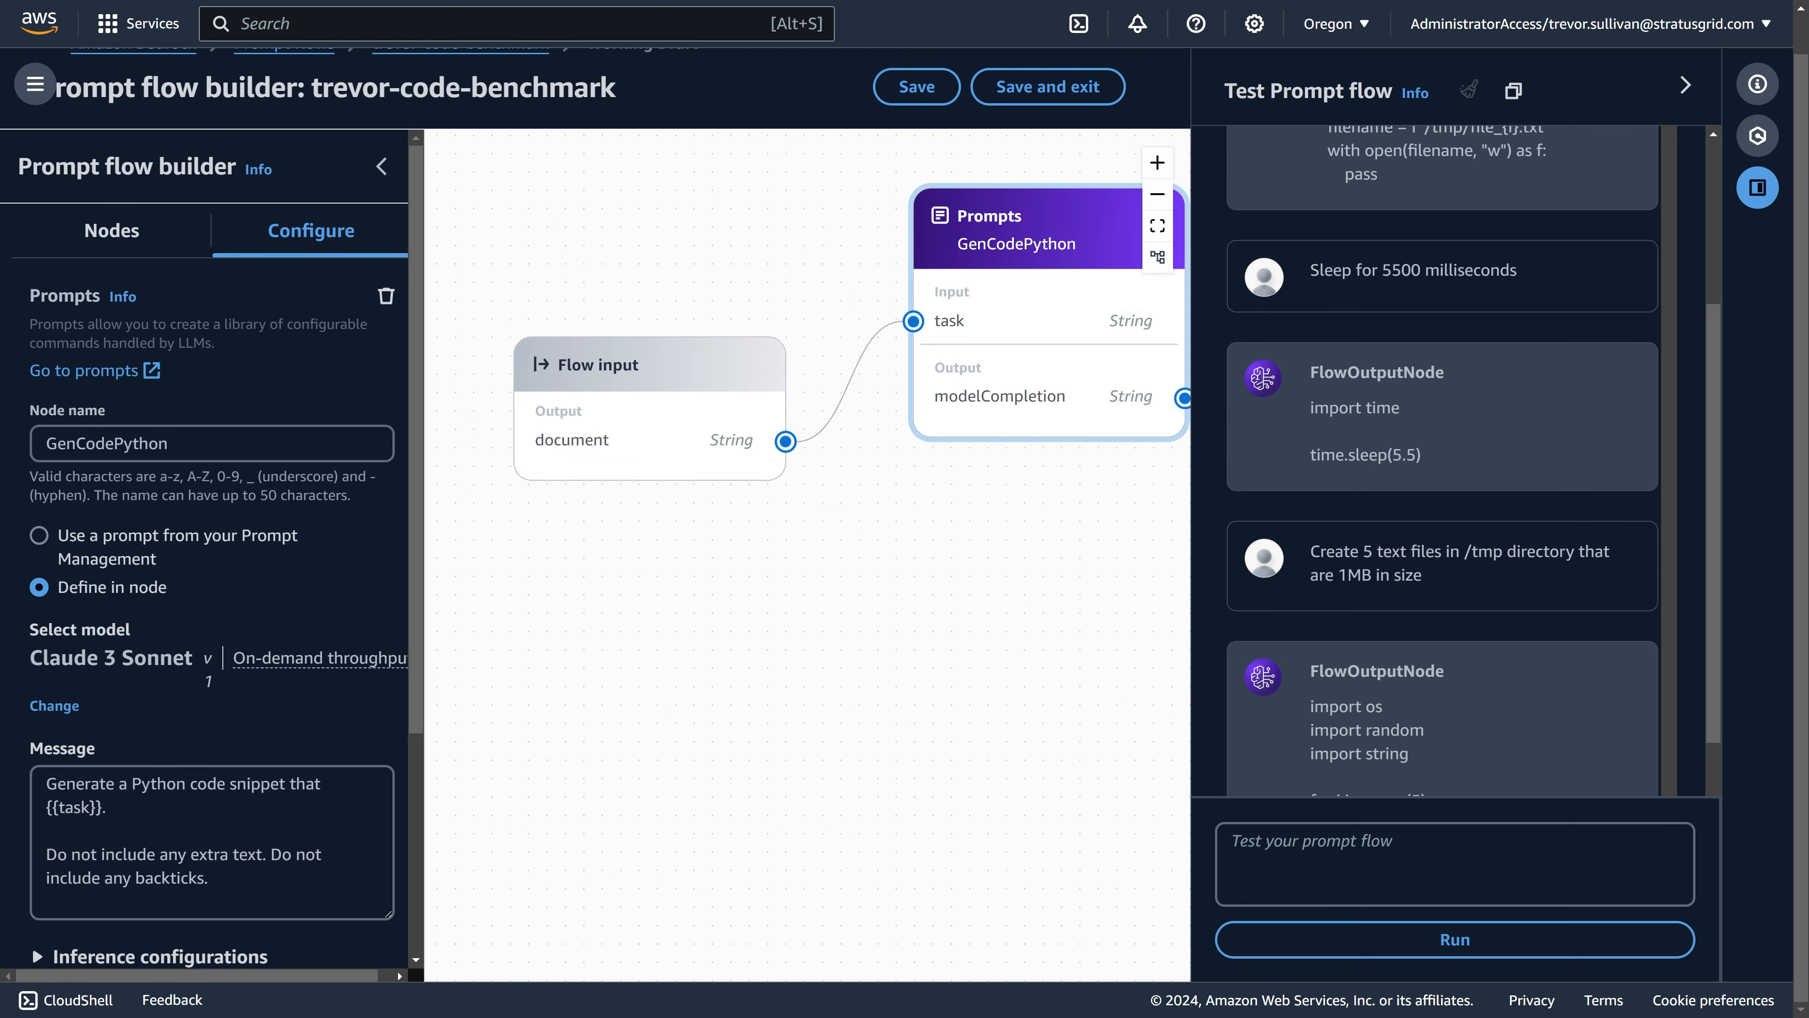
Step: Examine the imports and the random-content write statement in the code generated for the 1MB files
{"action": "double_click", "coordinate": [1394, 490]}
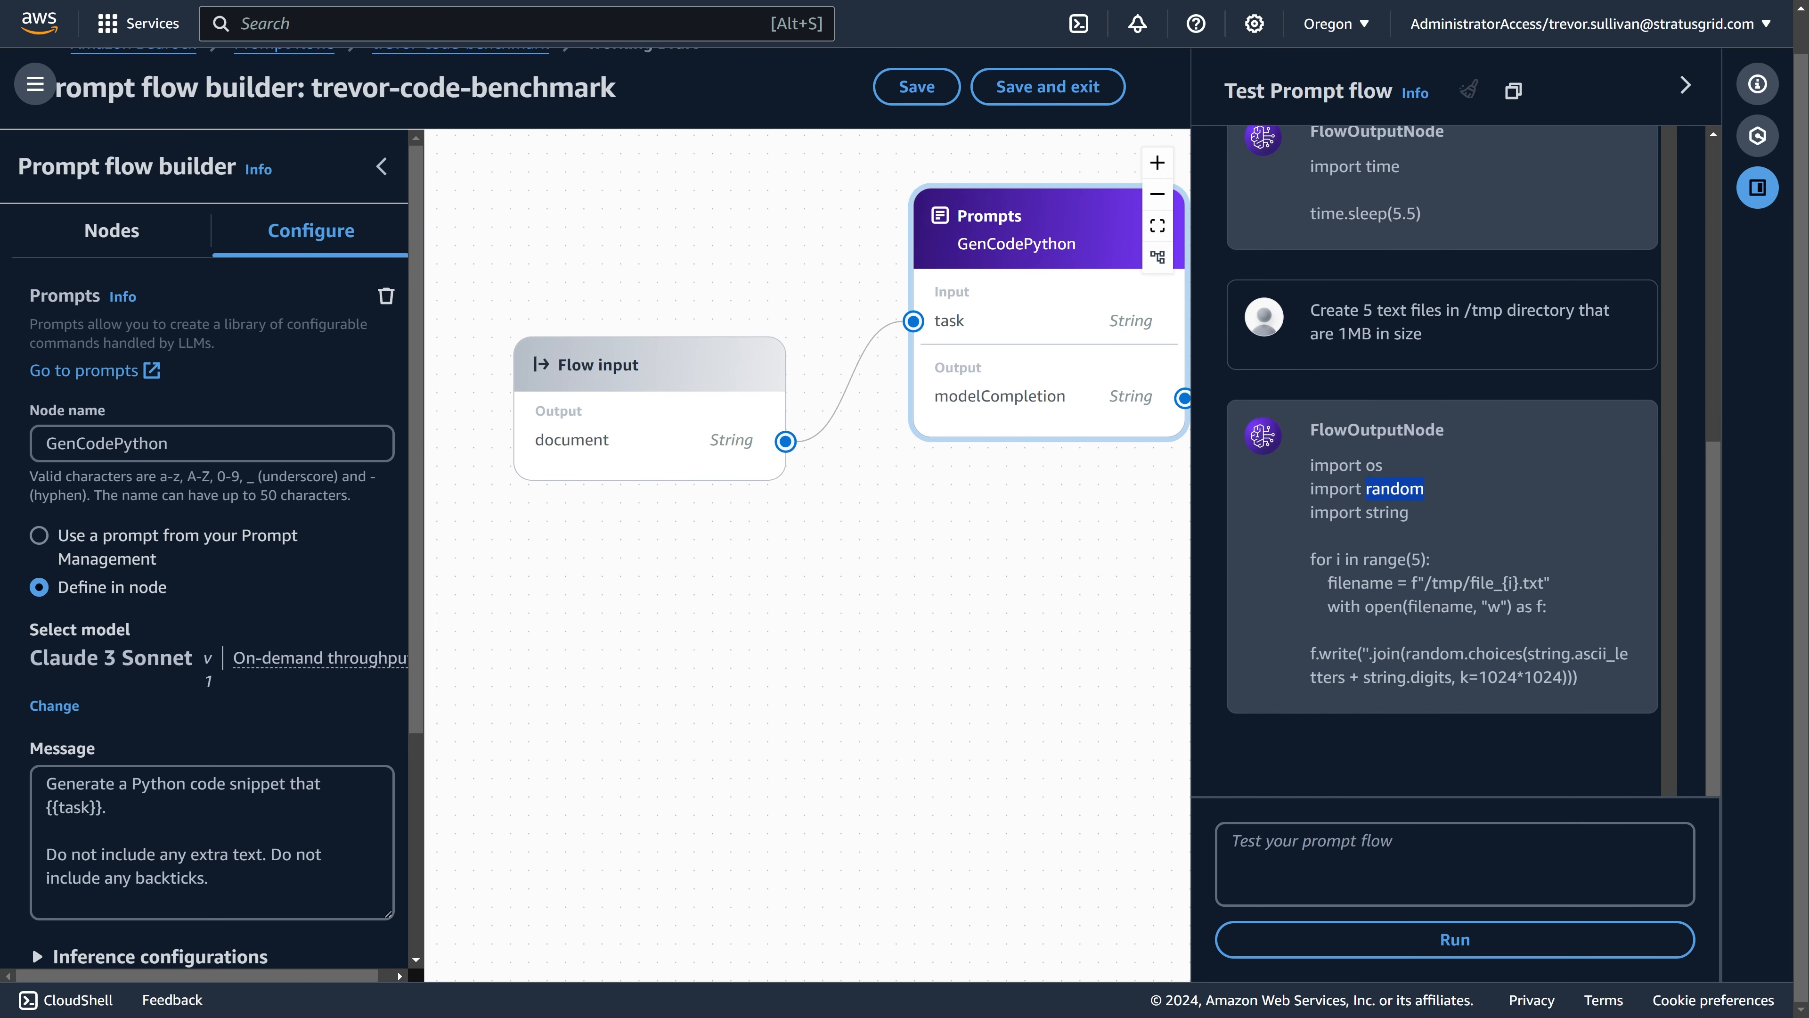
{"action": "left_click", "coordinate": [1397, 492]}
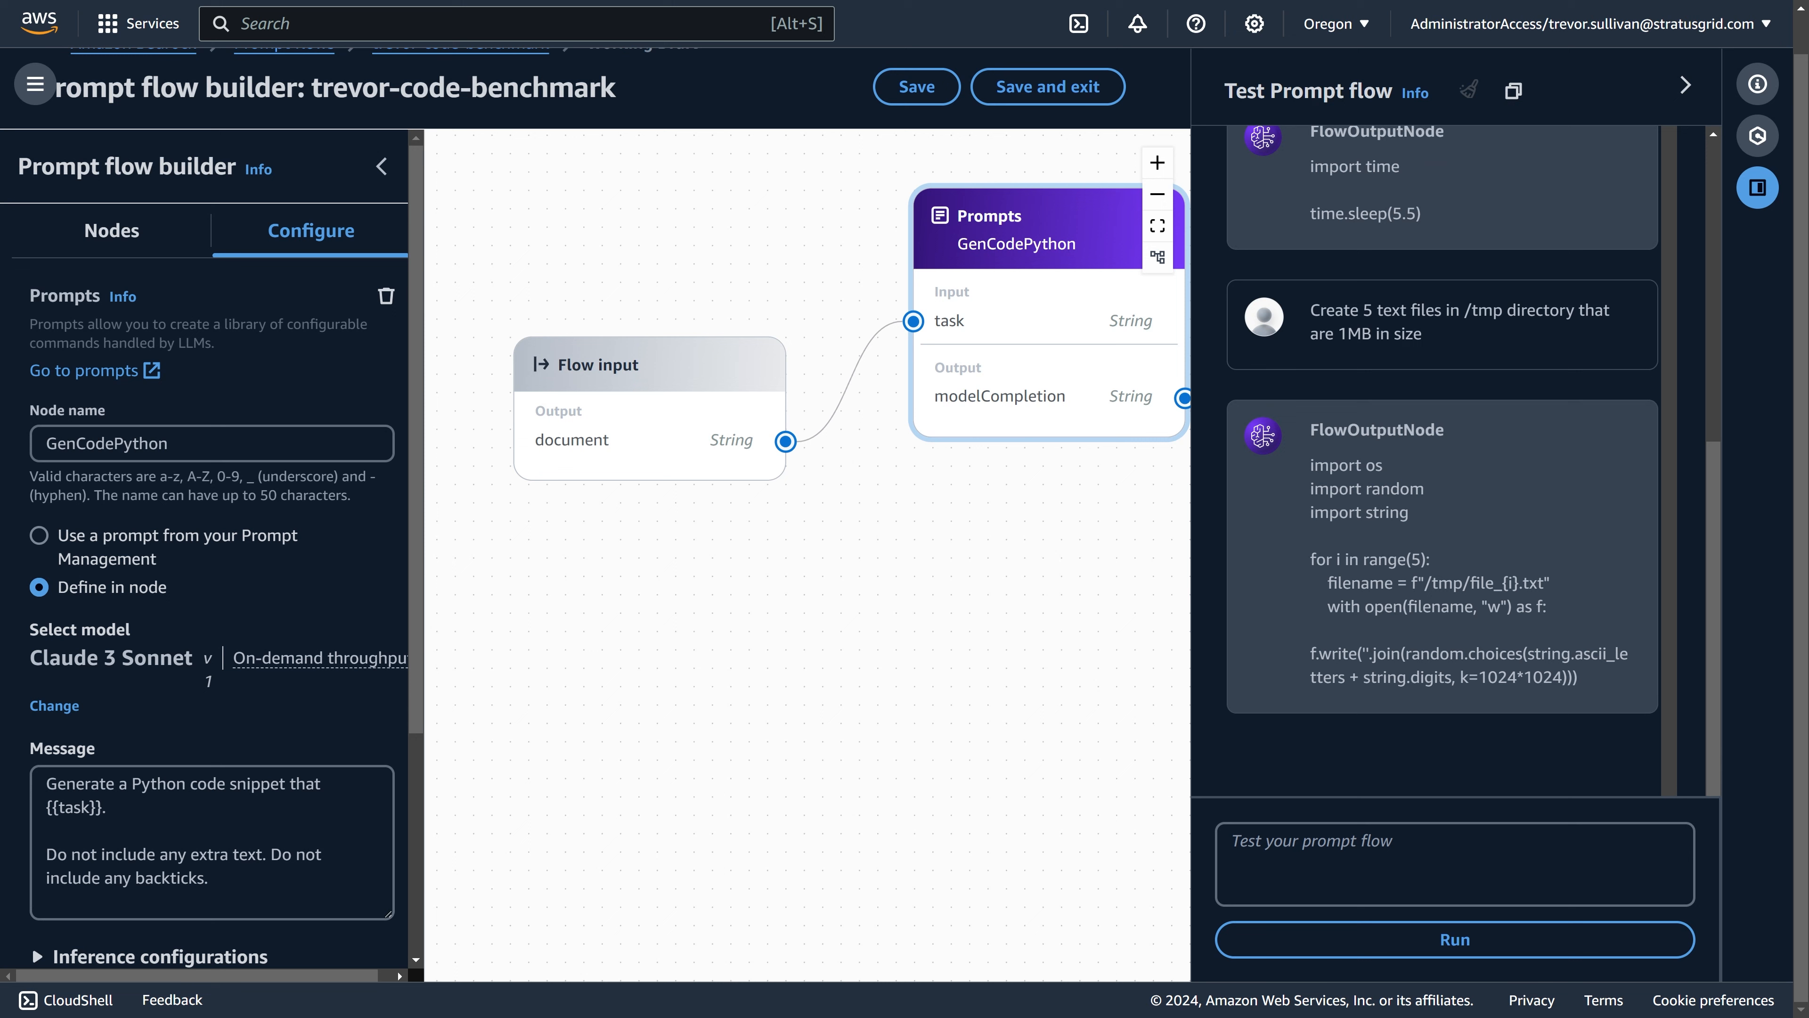
{"action": "left_click_drag", "start_coordinate": [1573, 677], "coordinate": [1317, 654]}
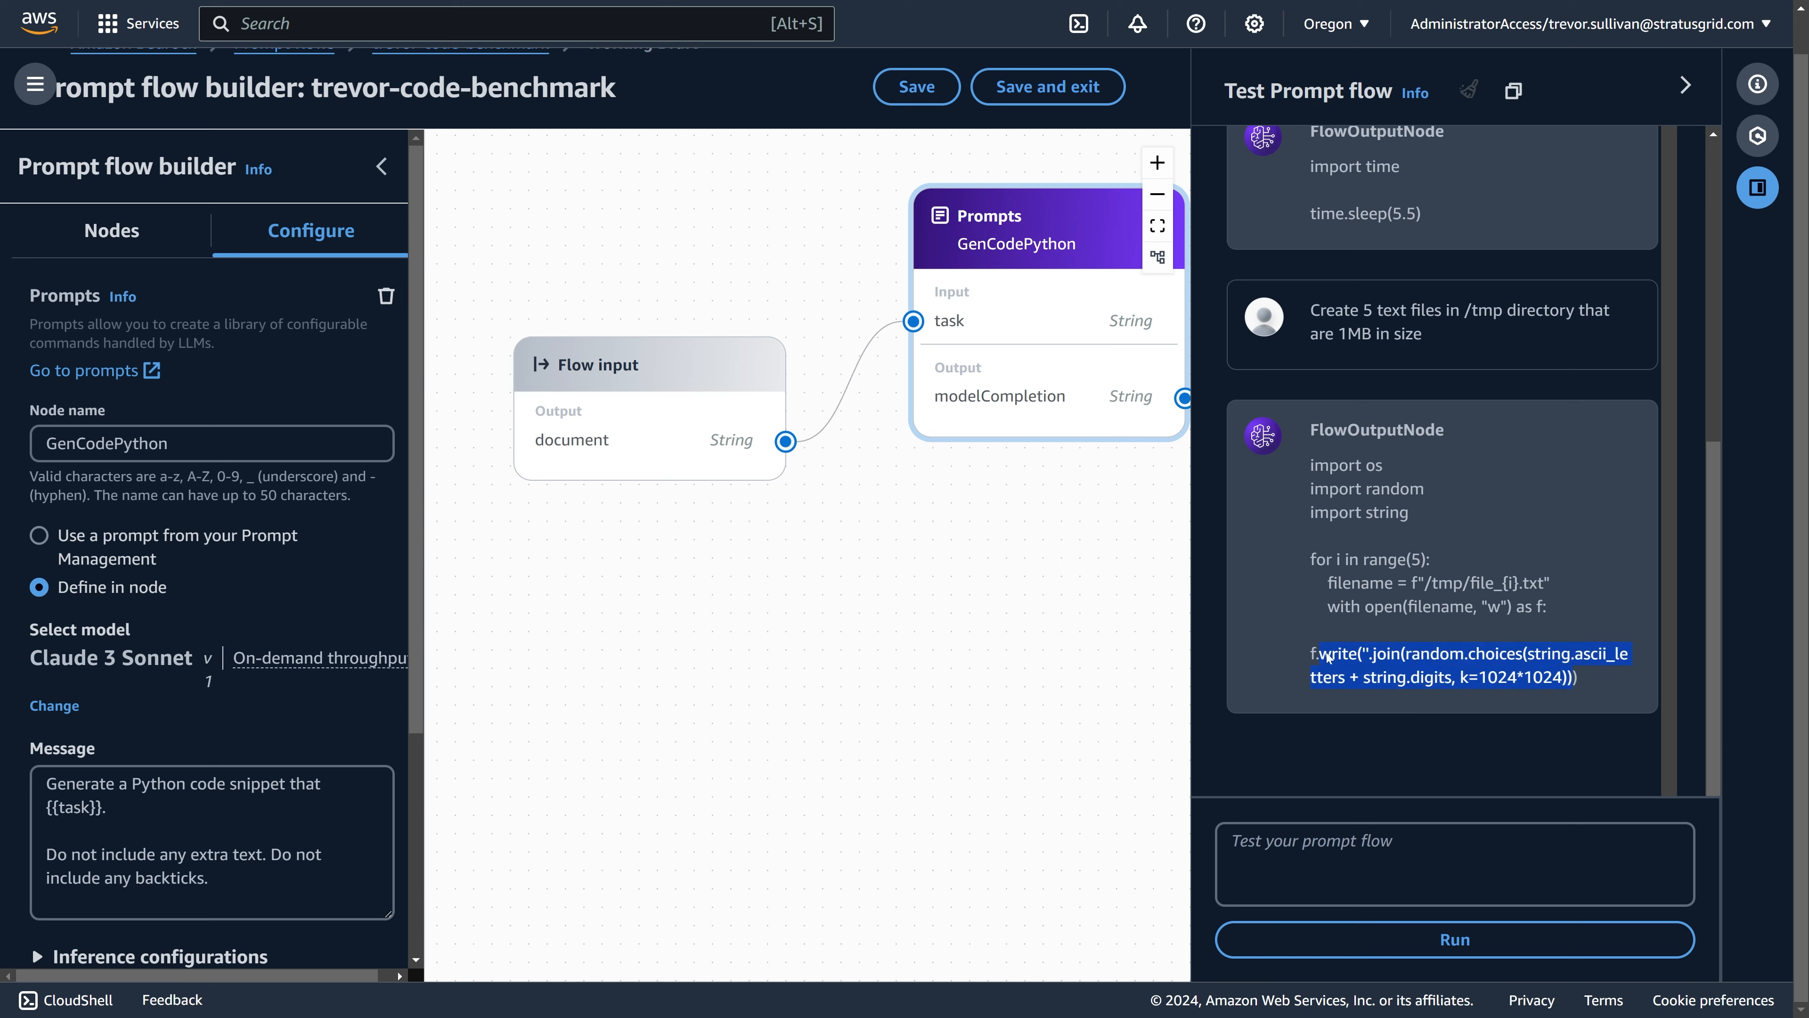
{"action": "left_click", "coordinate": [1447, 666]}
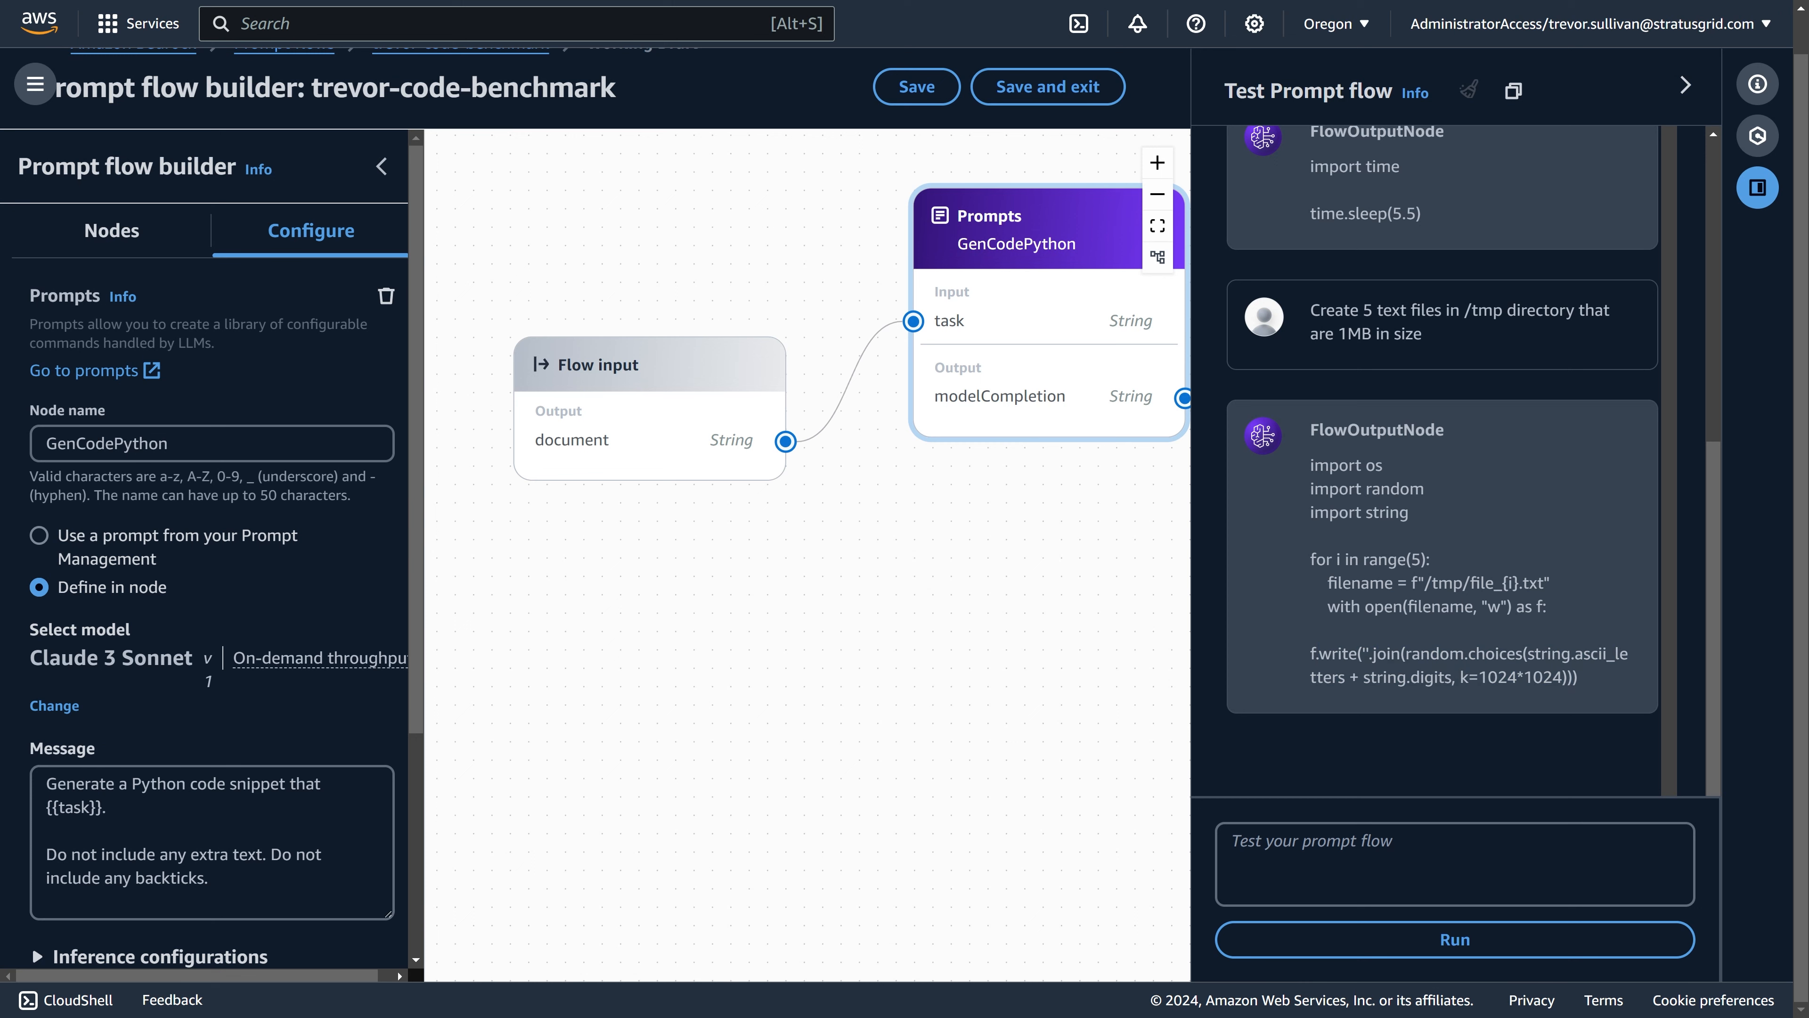
{"action": "left_click_drag", "start_coordinate": [1578, 681], "coordinate": [1336, 500]}
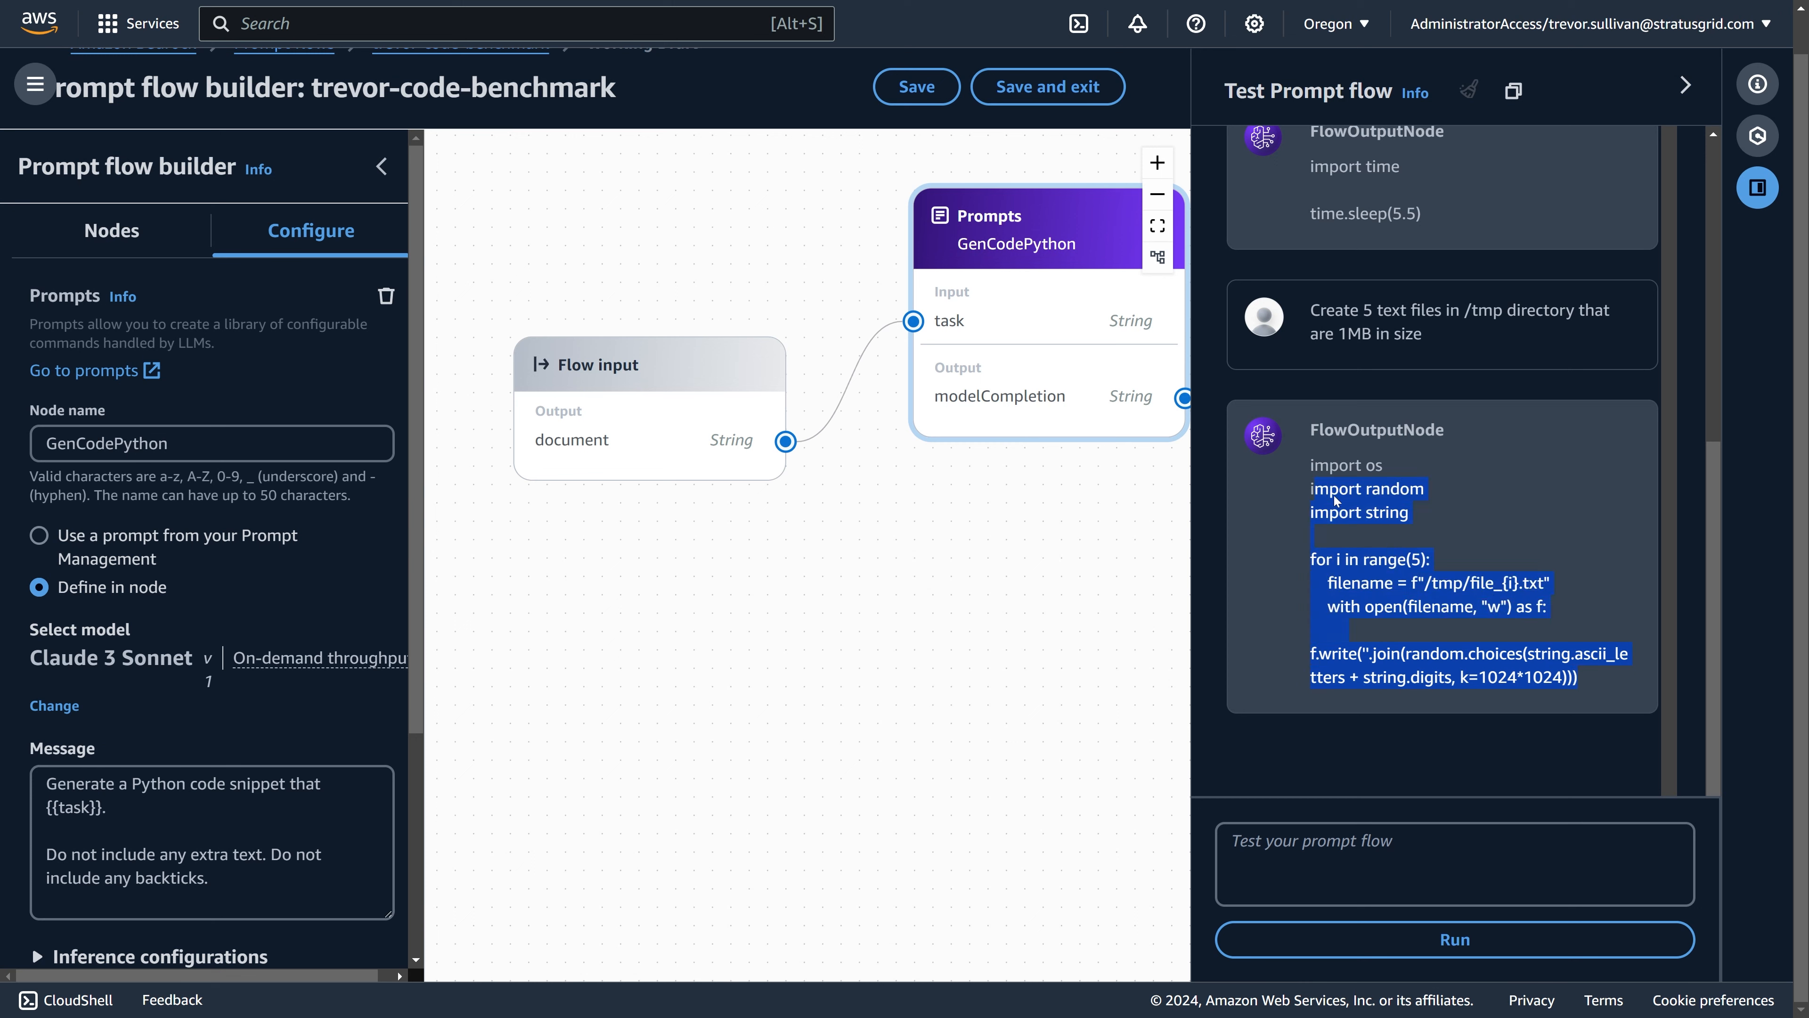
{"action": "left_click", "coordinate": [1434, 641]}
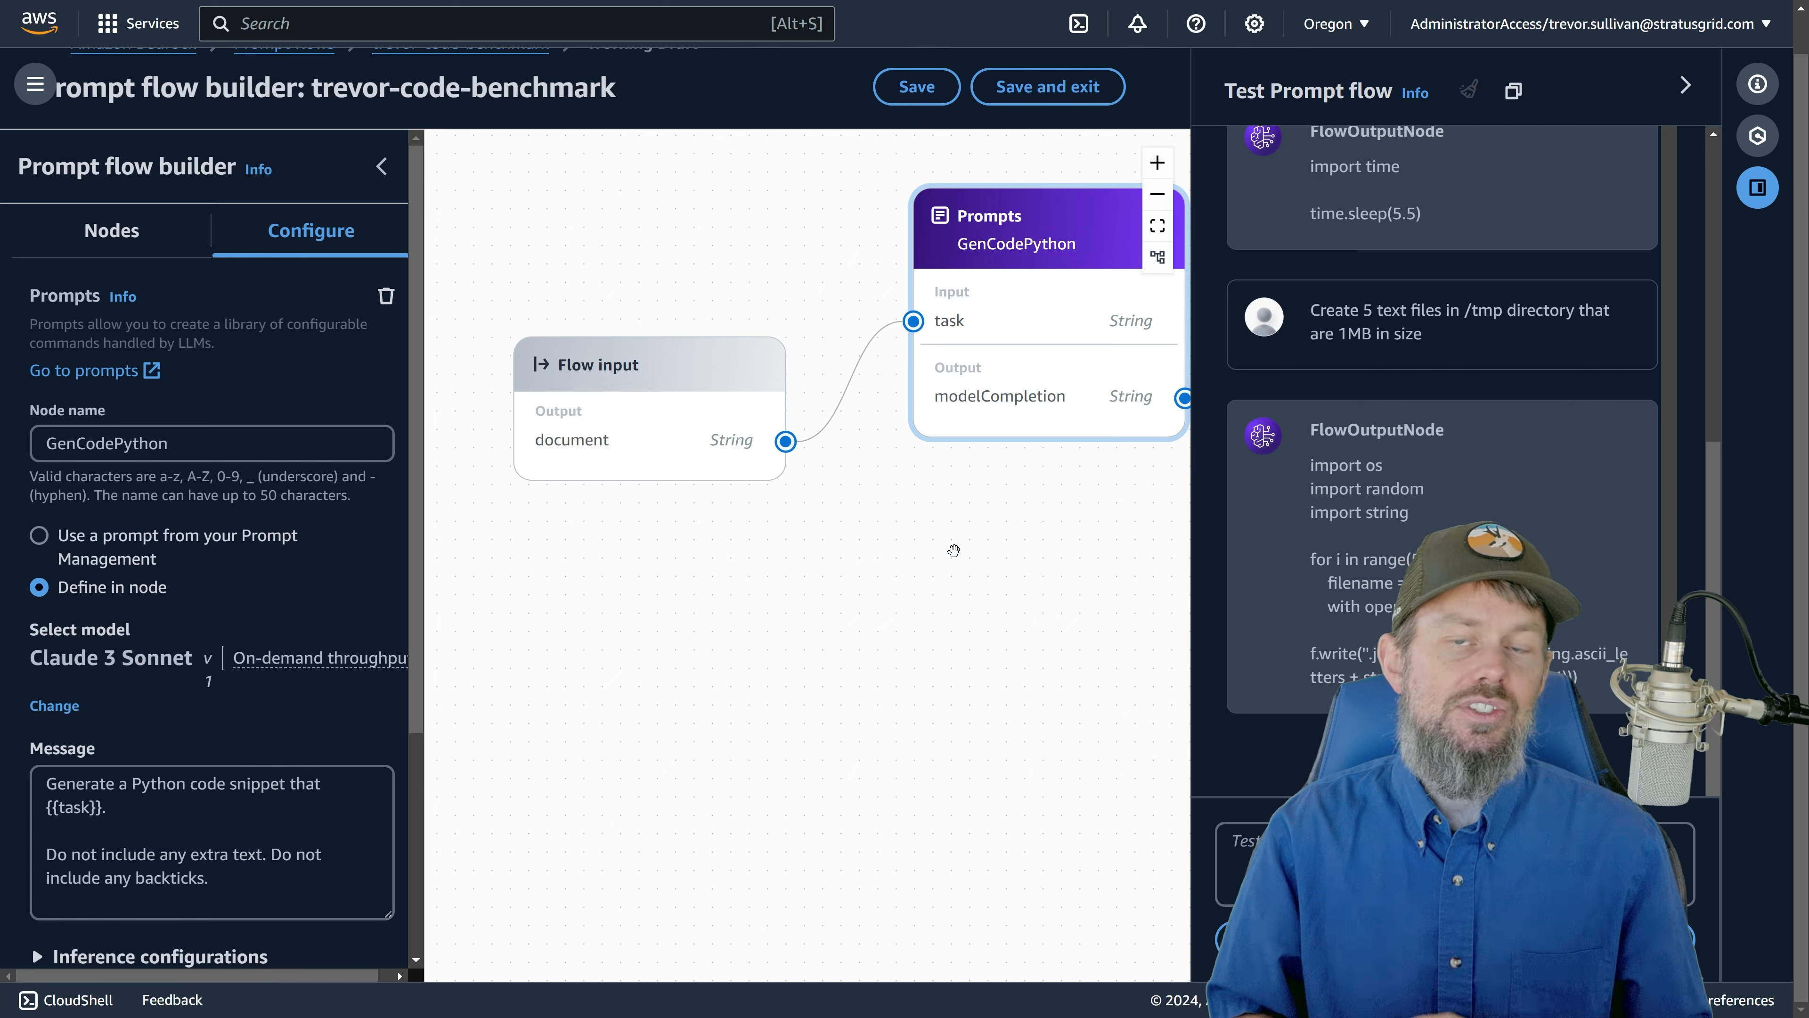
Step: Close the test pane and add a Lambda function node to the canvas below the existing nodes
{"action": "left_click_drag", "start_coordinate": [969, 569], "coordinate": [908, 608]}
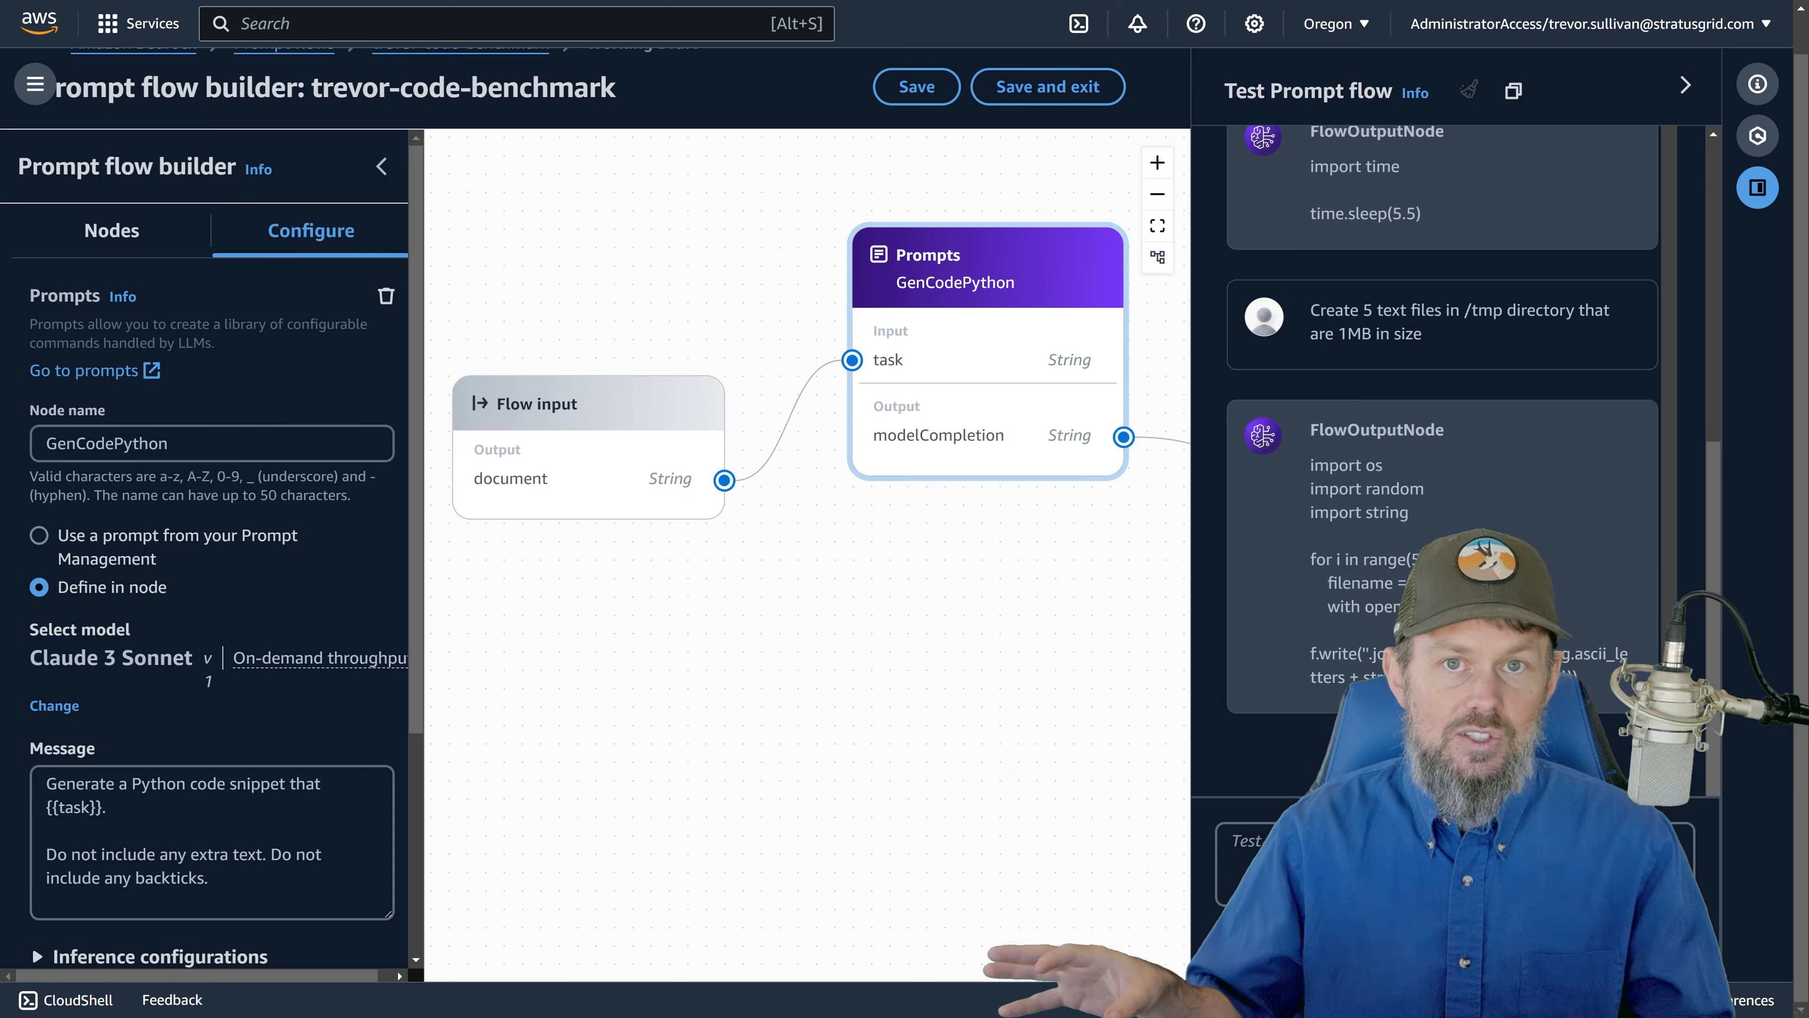
{"action": "left_click", "coordinate": [1685, 85]}
{"action": "left_click_drag", "start_coordinate": [747, 663], "coordinate": [983, 696]}
{"action": "left_click", "coordinate": [111, 230]}
{"action": "left_click_drag", "start_coordinate": [123, 704], "coordinate": [1237, 569]}
Step: Rearrange the flow input, prompt, Lambda function and flow output nodes so the Lambda node sits between the prompt and the output
{"action": "left_click_drag", "start_coordinate": [1075, 722], "coordinate": [824, 720]}
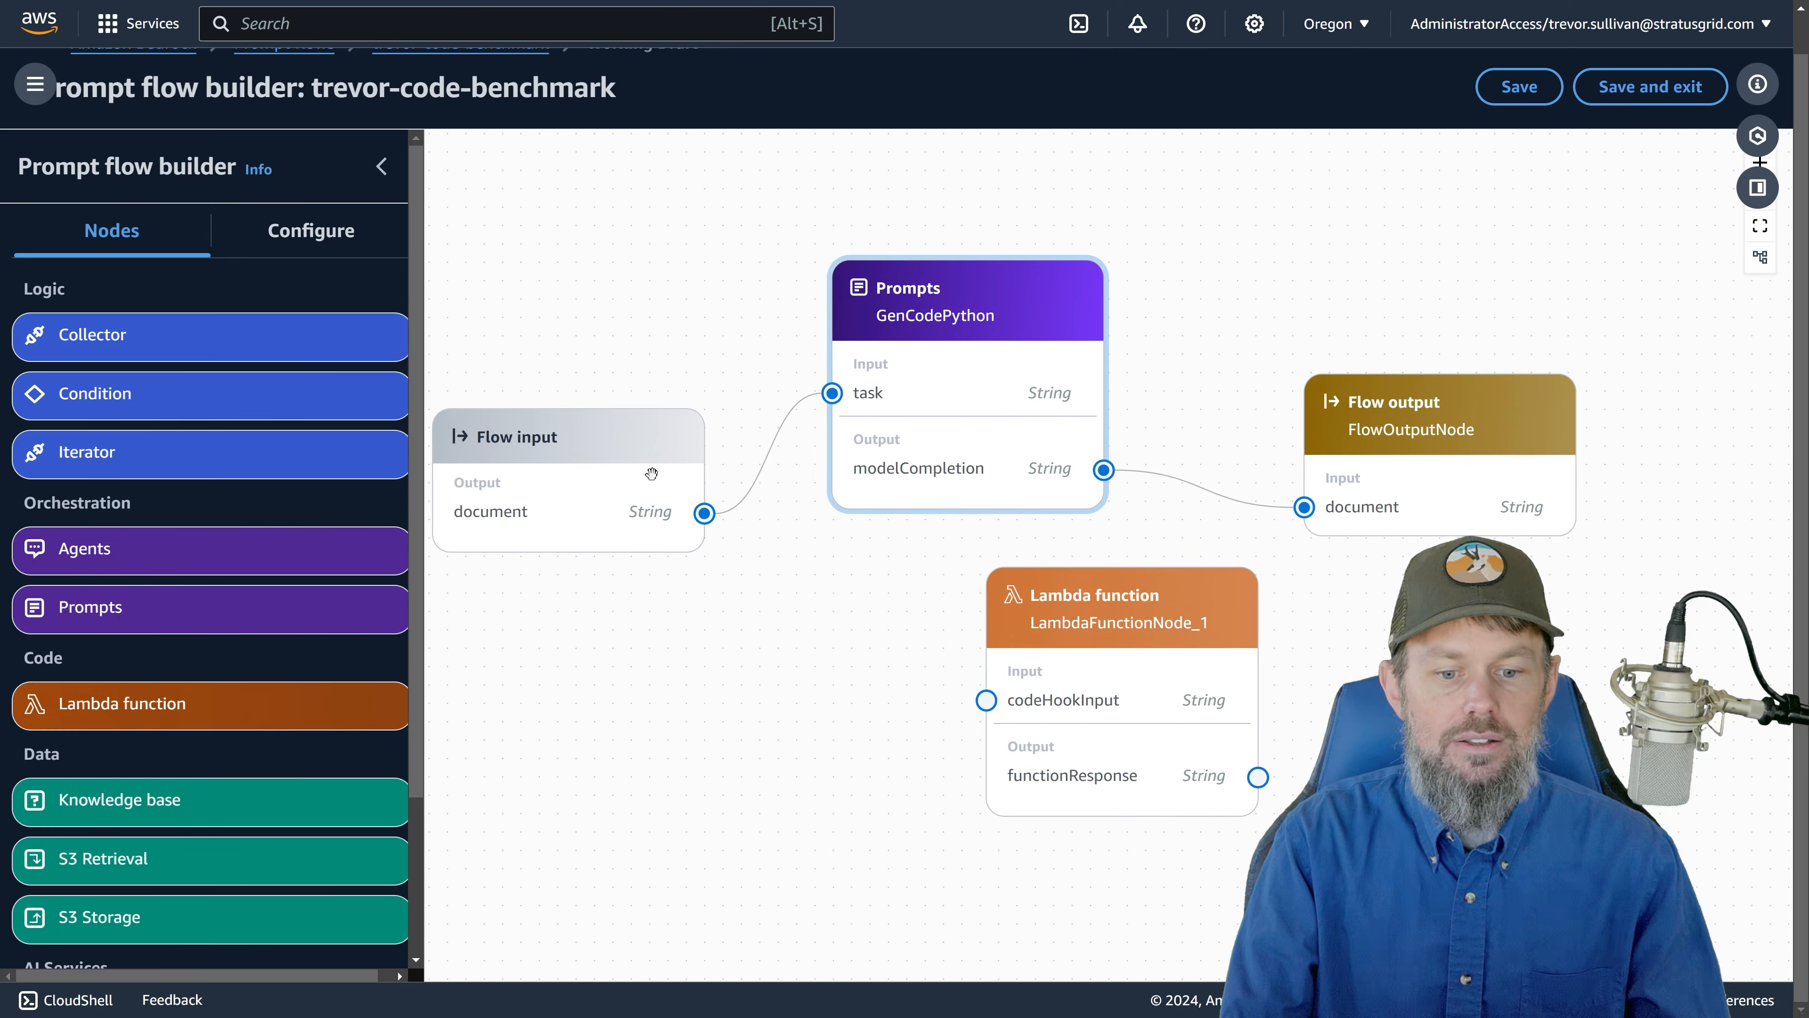
{"action": "left_click_drag", "start_coordinate": [652, 474], "coordinate": [546, 495]}
{"action": "left_click_drag", "start_coordinate": [988, 419], "coordinate": [856, 331]}
{"action": "left_click_drag", "start_coordinate": [1112, 620], "coordinate": [1091, 470]}
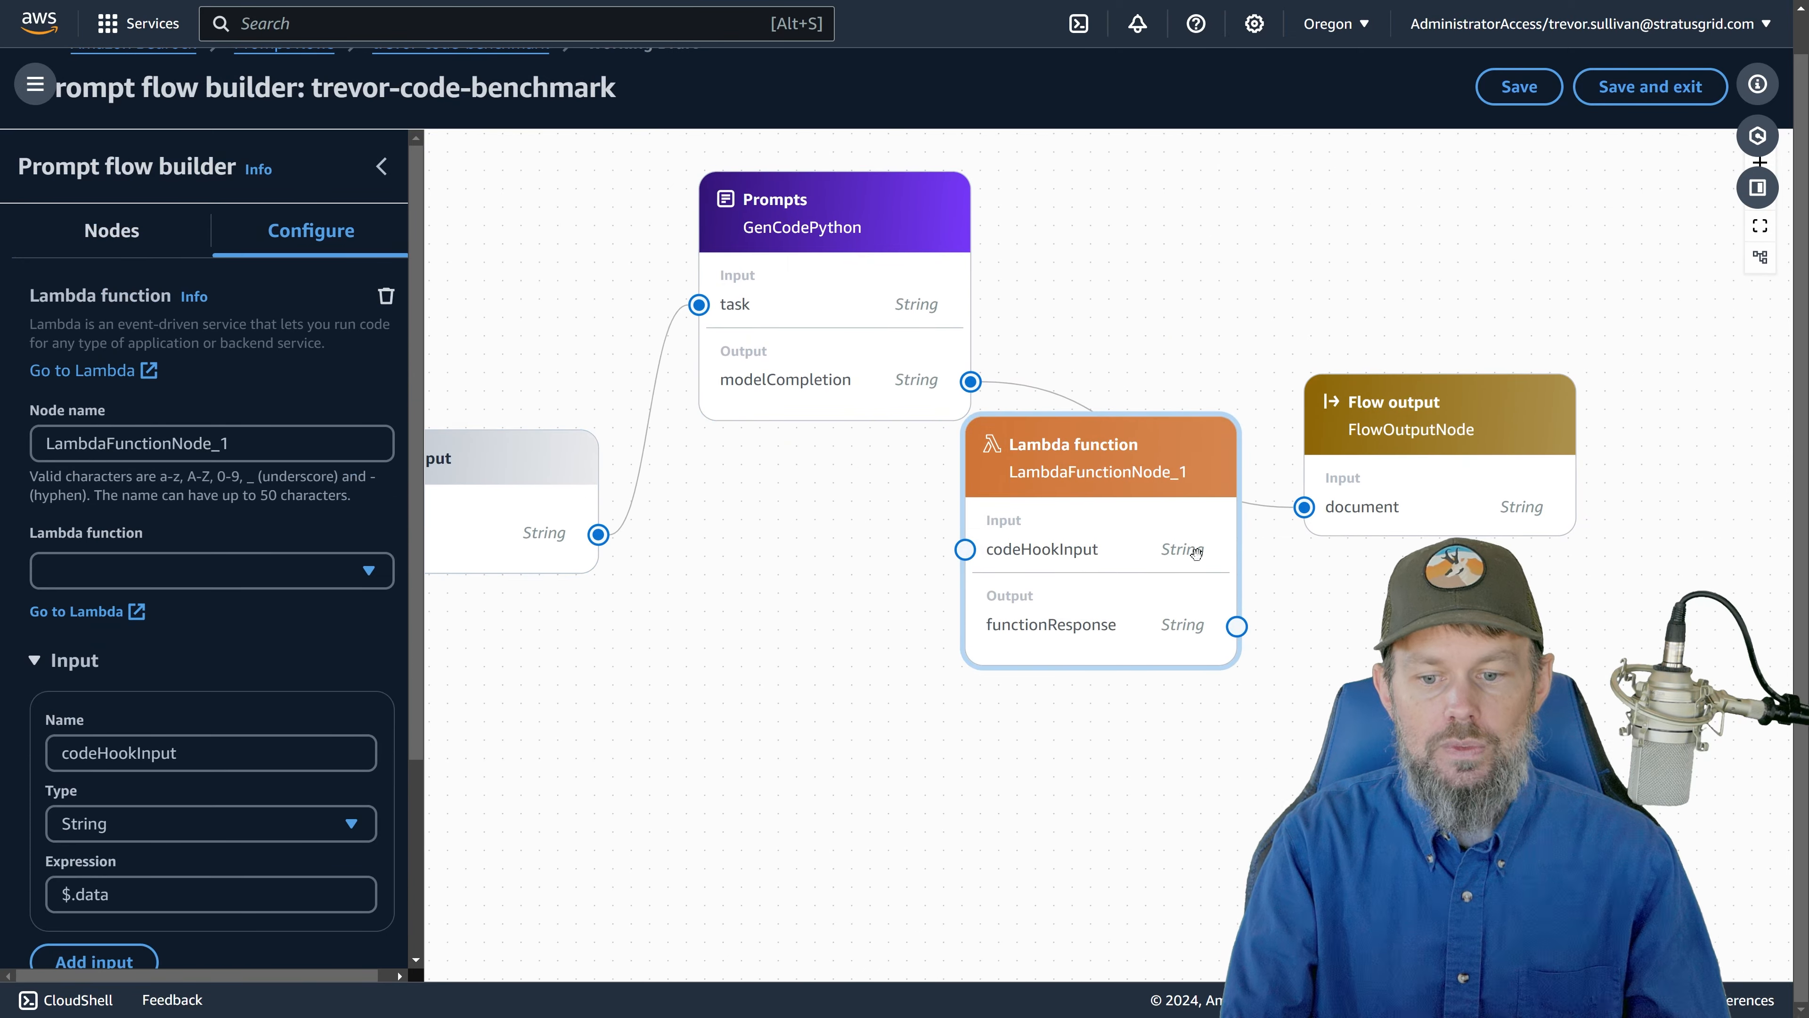
{"action": "left_click_drag", "start_coordinate": [1375, 493], "coordinate": [1492, 464]}
{"action": "left_click_drag", "start_coordinate": [908, 372], "coordinate": [908, 342]}
{"action": "left_click_drag", "start_coordinate": [1169, 570], "coordinate": [1243, 653]}
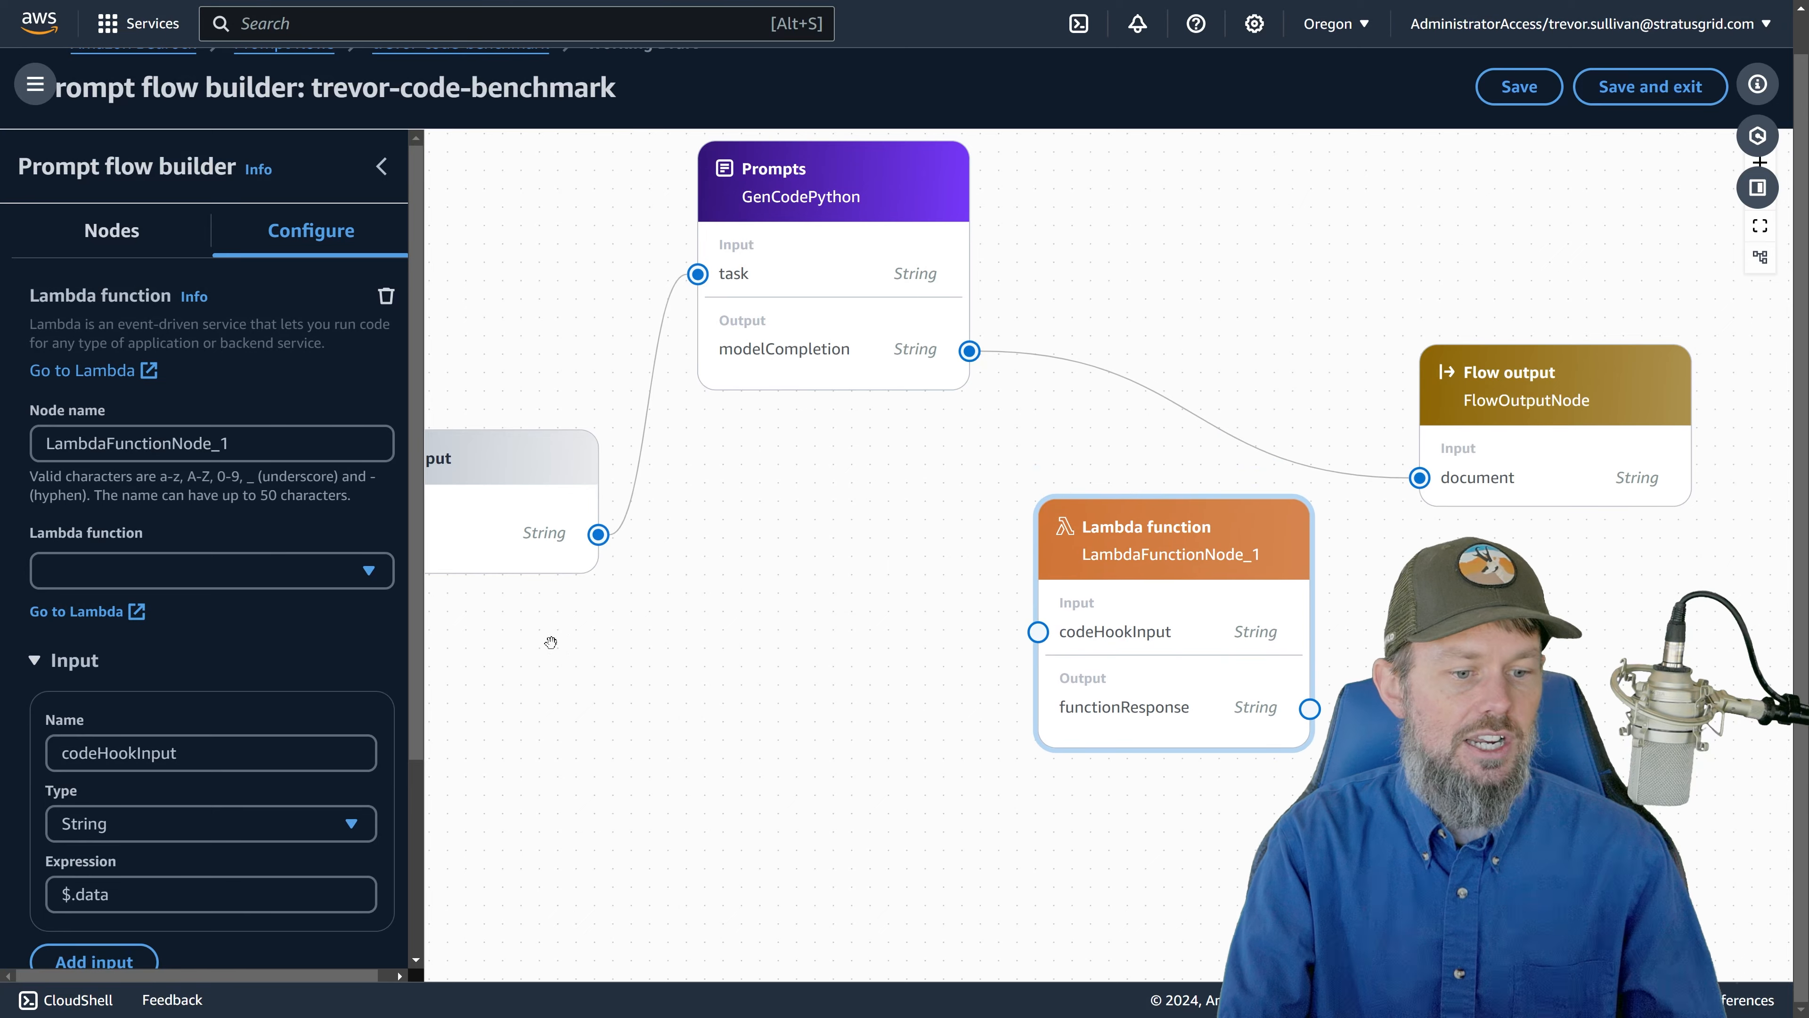
Step: Create a new Lambda function from scratch named trevor-sg-python-exec with the Python 3.12 runtime
{"action": "left_click", "coordinate": [211, 570]}
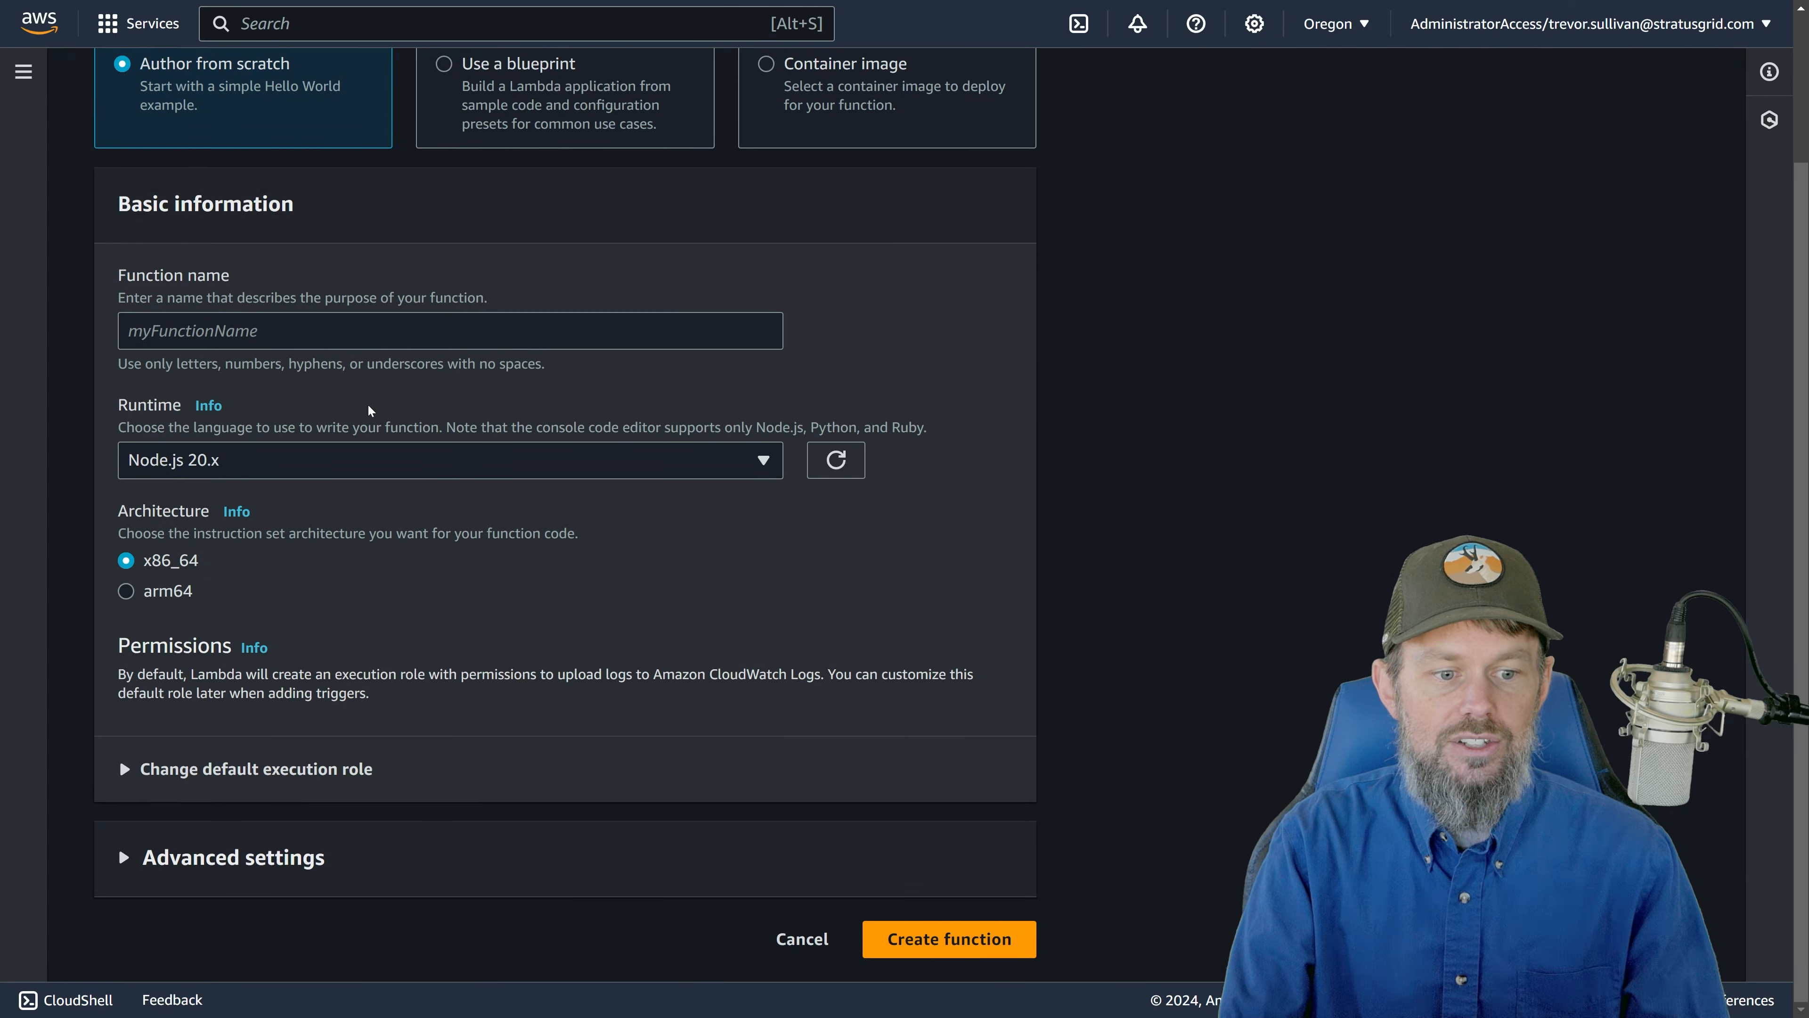
{"action": "left_click", "coordinate": [358, 331]}
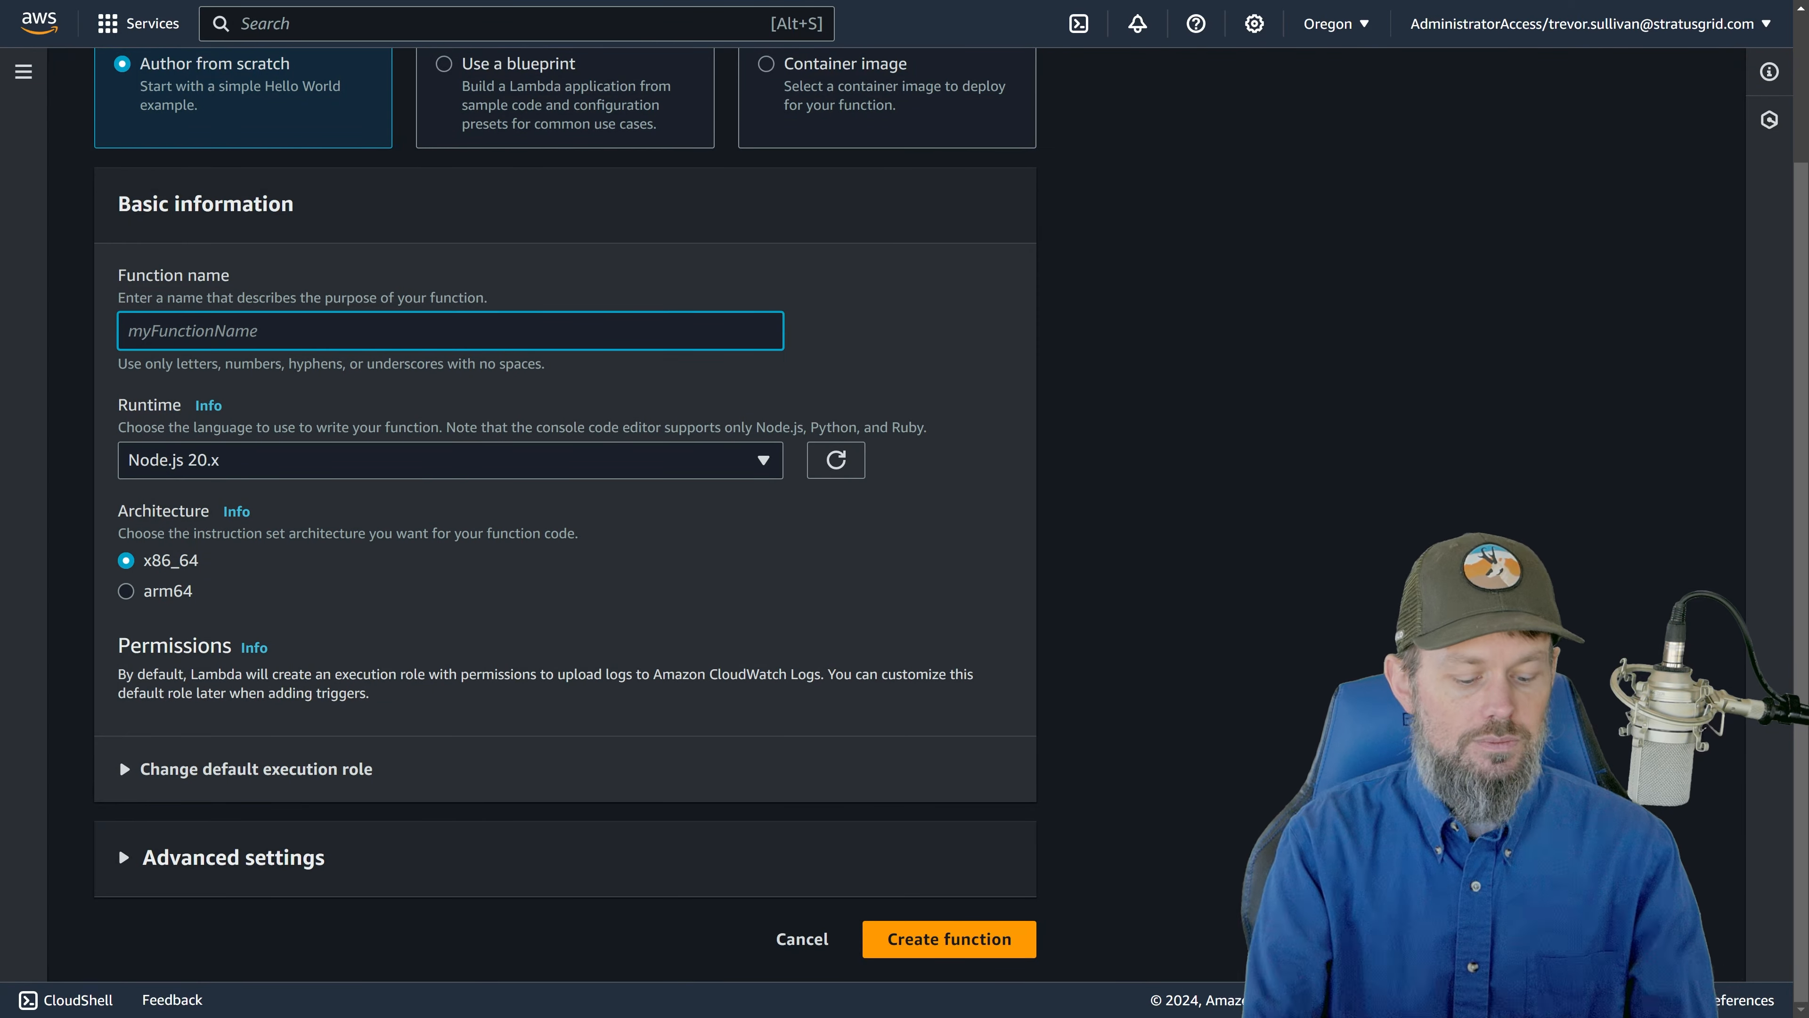
{"action": "type", "text": "trevor-sg-python-exec"}
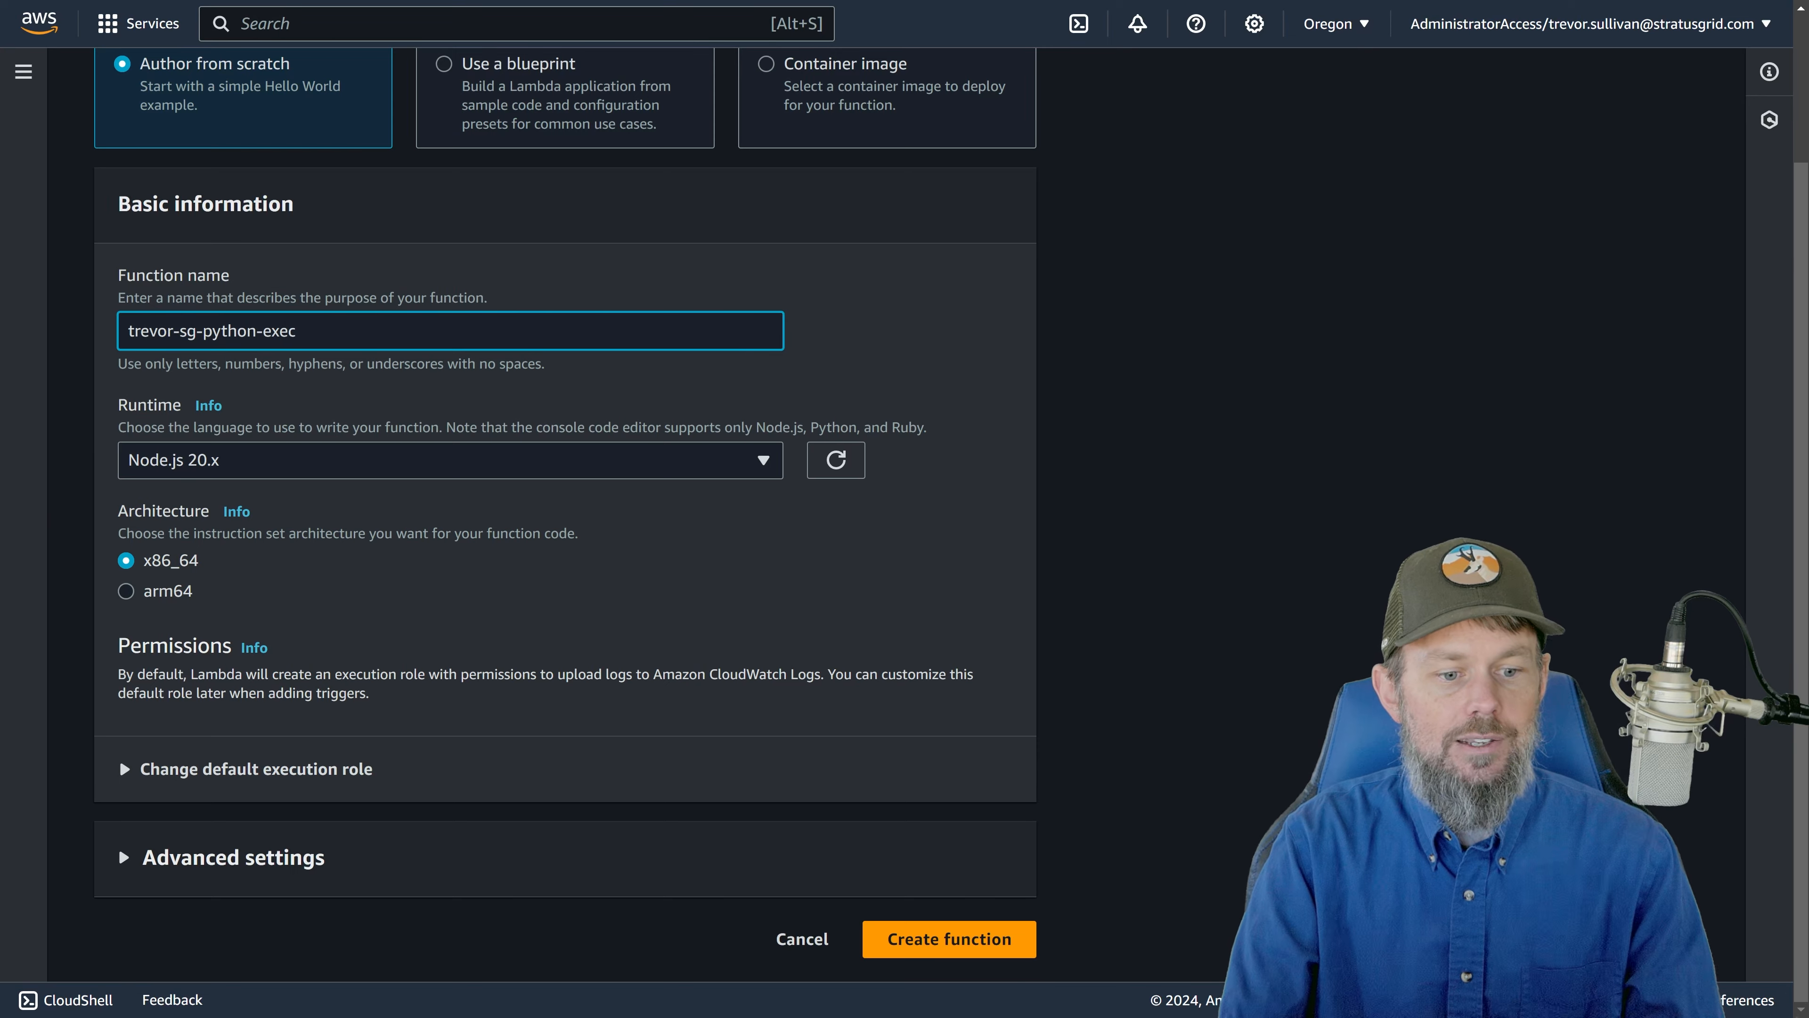
{"action": "left_click", "coordinate": [281, 459]}
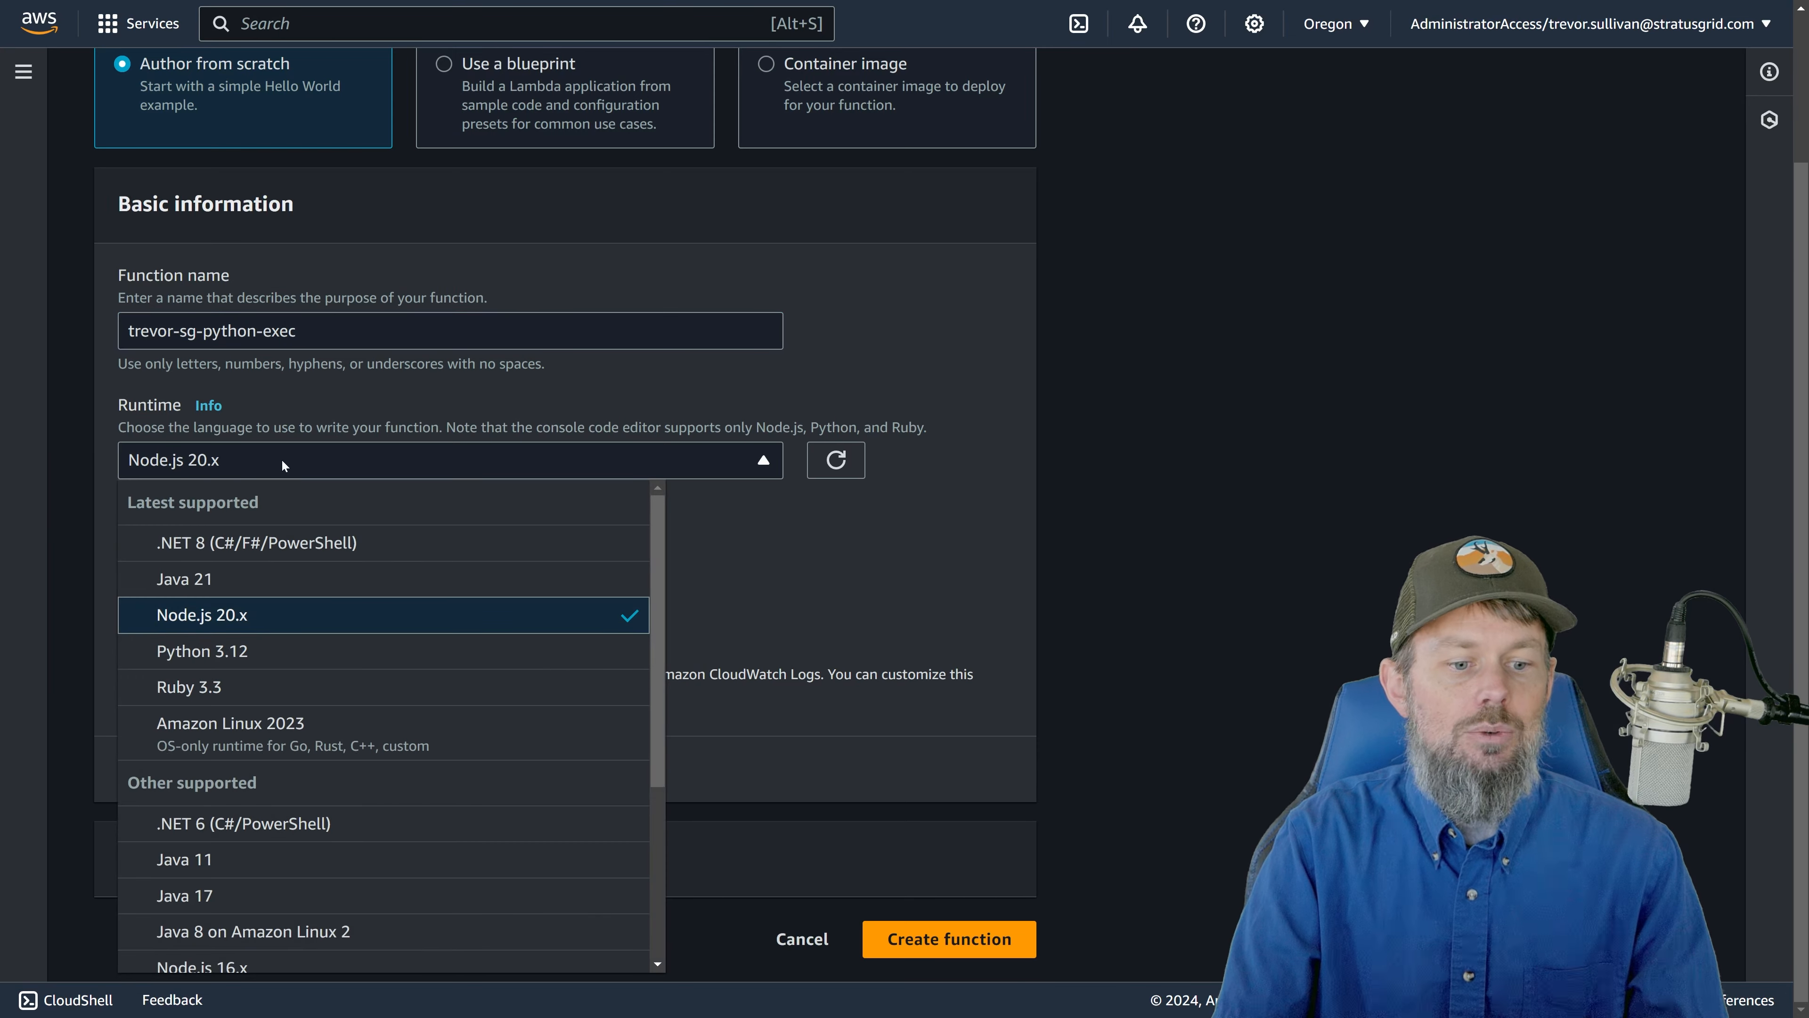
{"action": "left_click", "coordinate": [293, 645]}
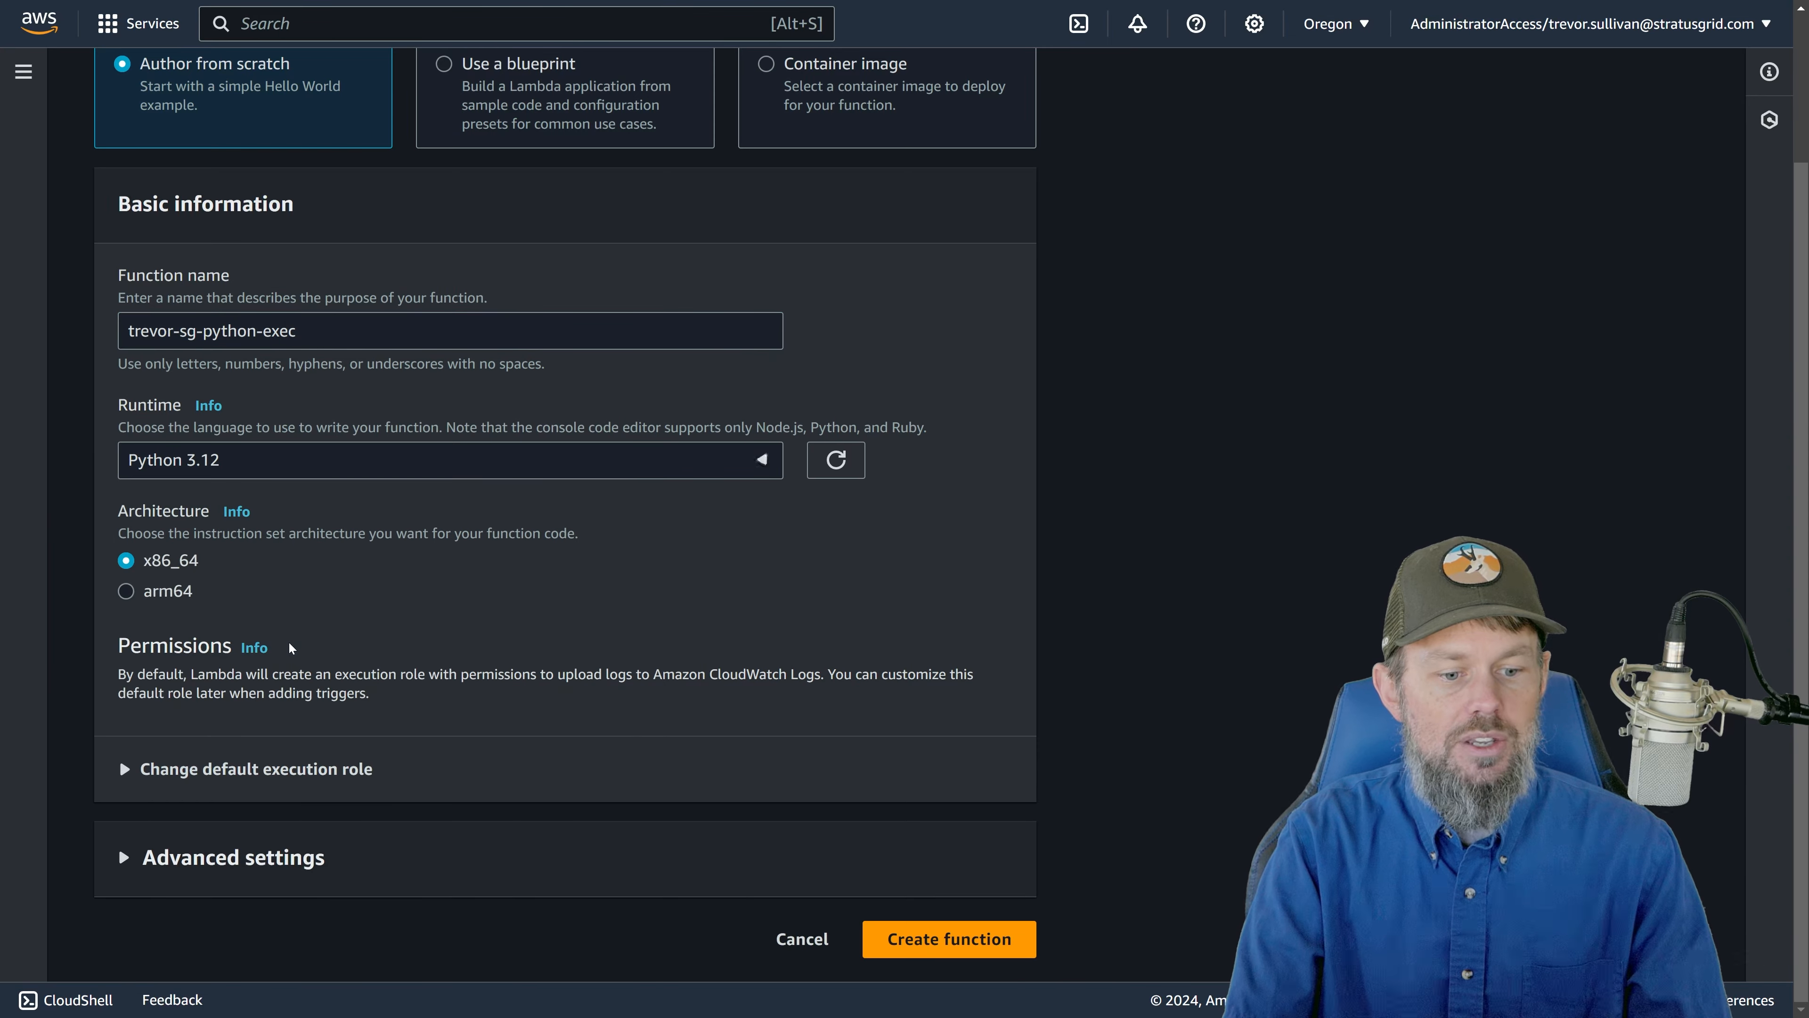
{"action": "left_click", "coordinate": [1012, 936]}
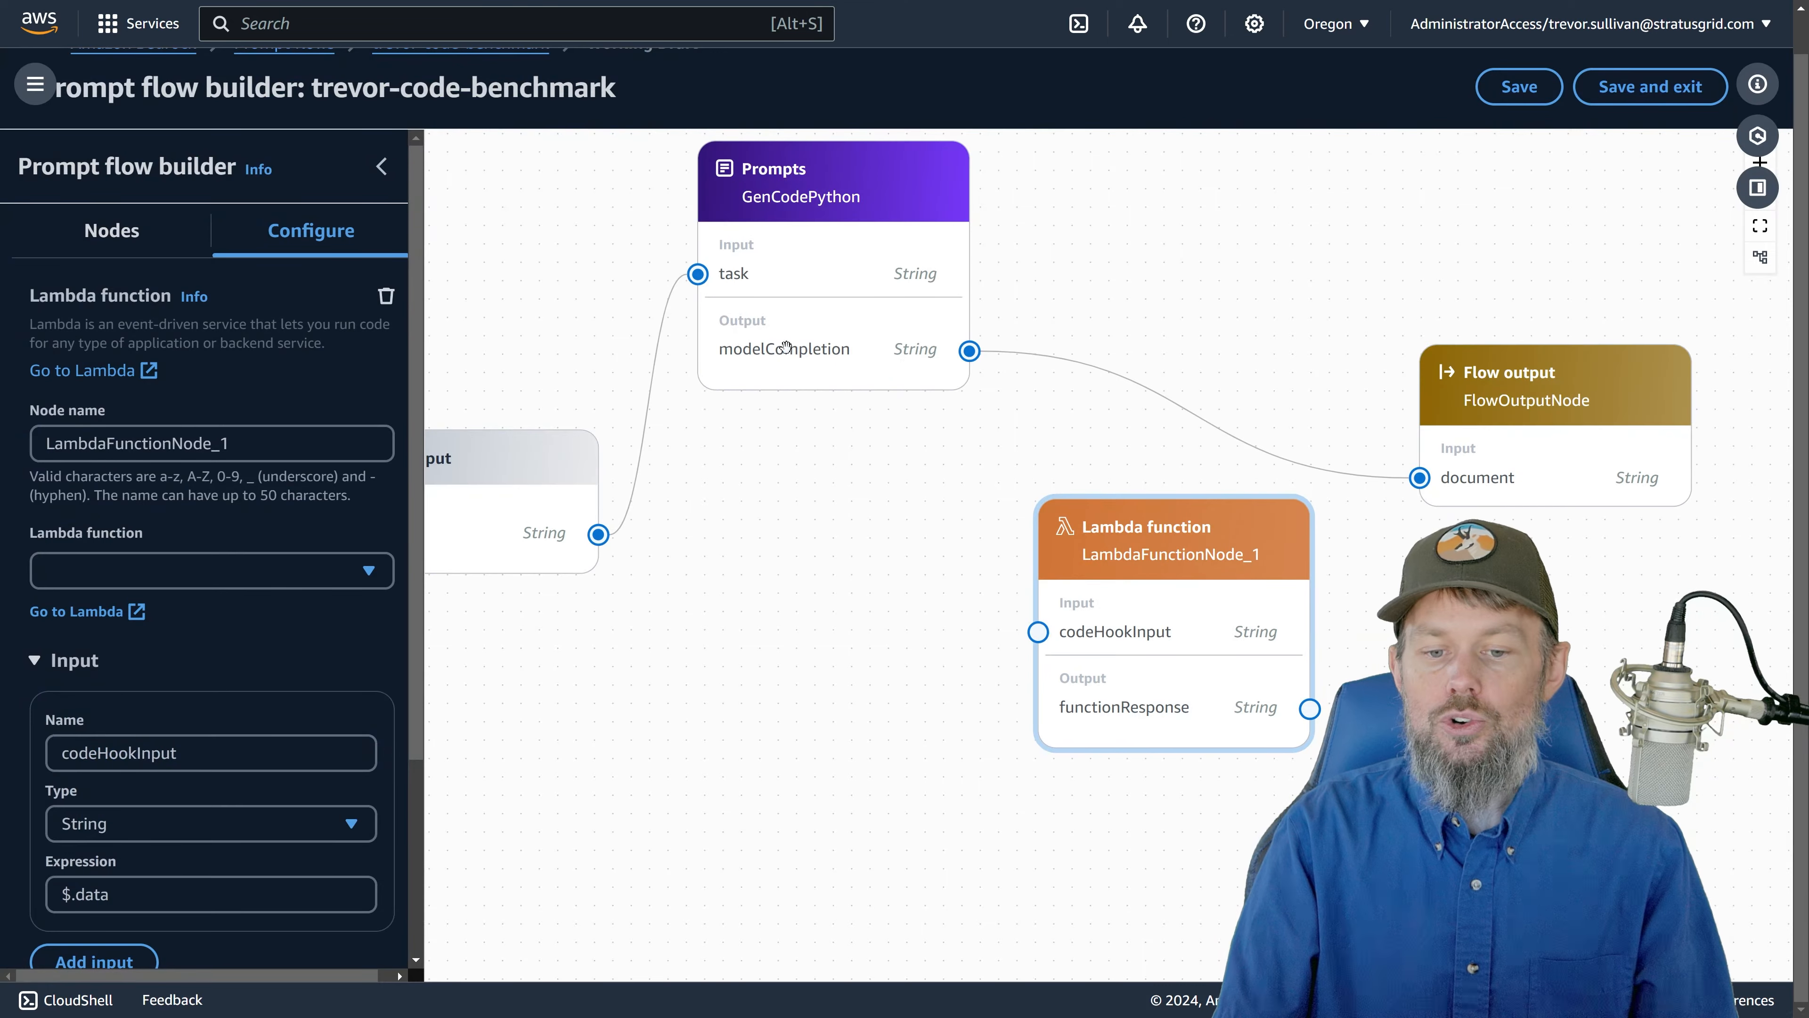
{"action": "left_click_drag", "start_coordinate": [313, 87], "coordinate": [639, 114]}
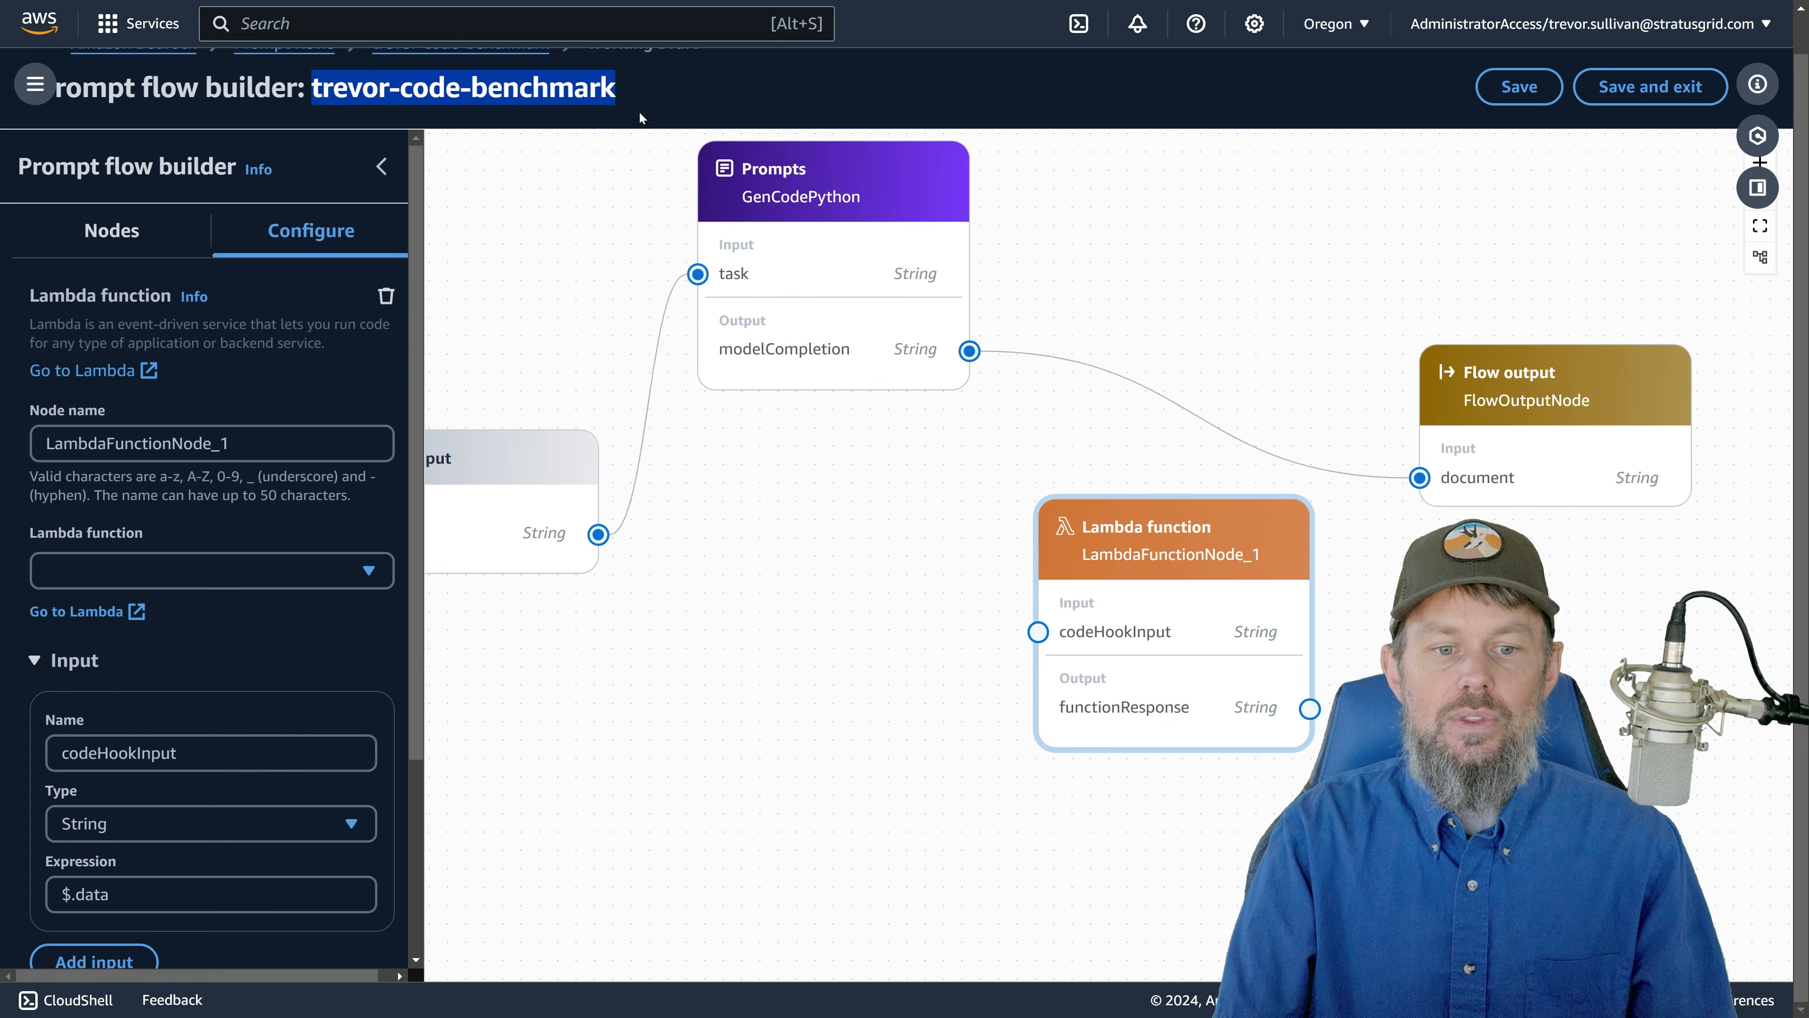
{"action": "left_click", "coordinate": [565, 111]}
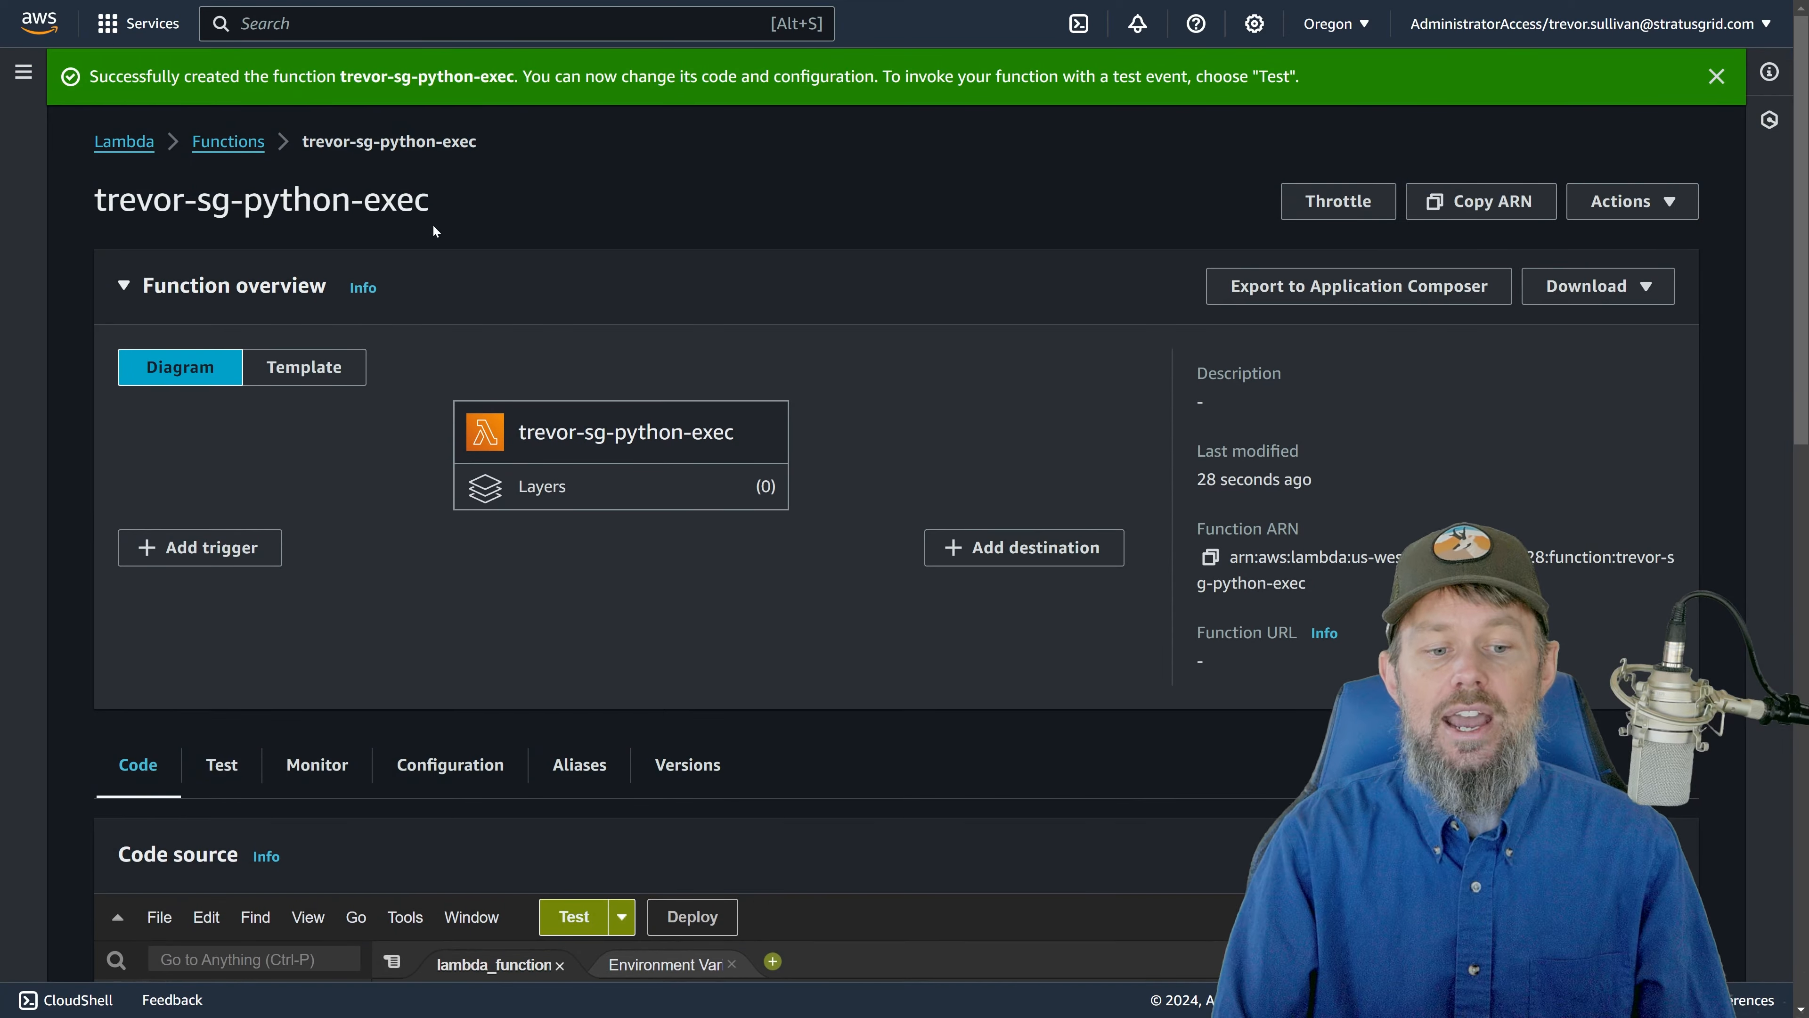
Step: Add a print(event) line below the TODO comment in lambda_handler and save the file
{"action": "scroll", "coordinate": [436, 232], "scroll_direction": "down", "scroll_amount": 10}
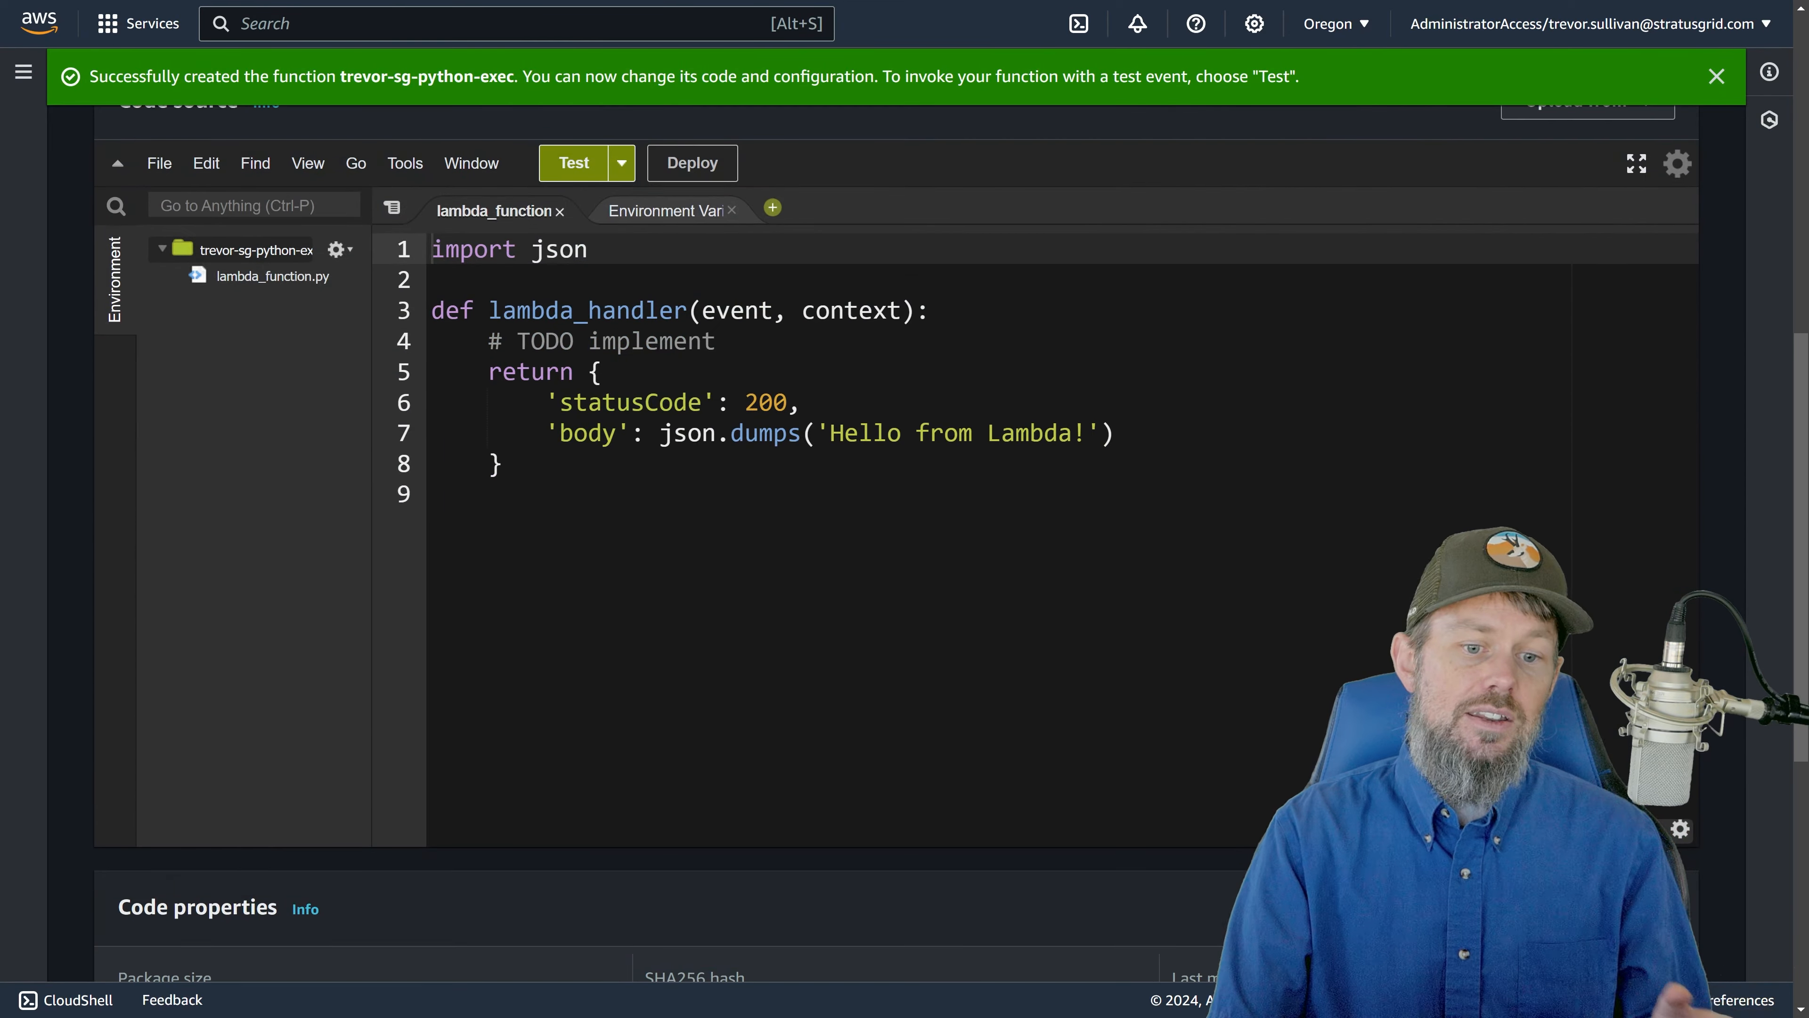
{"action": "left_click_drag", "start_coordinate": [716, 340], "coordinate": [495, 346]}
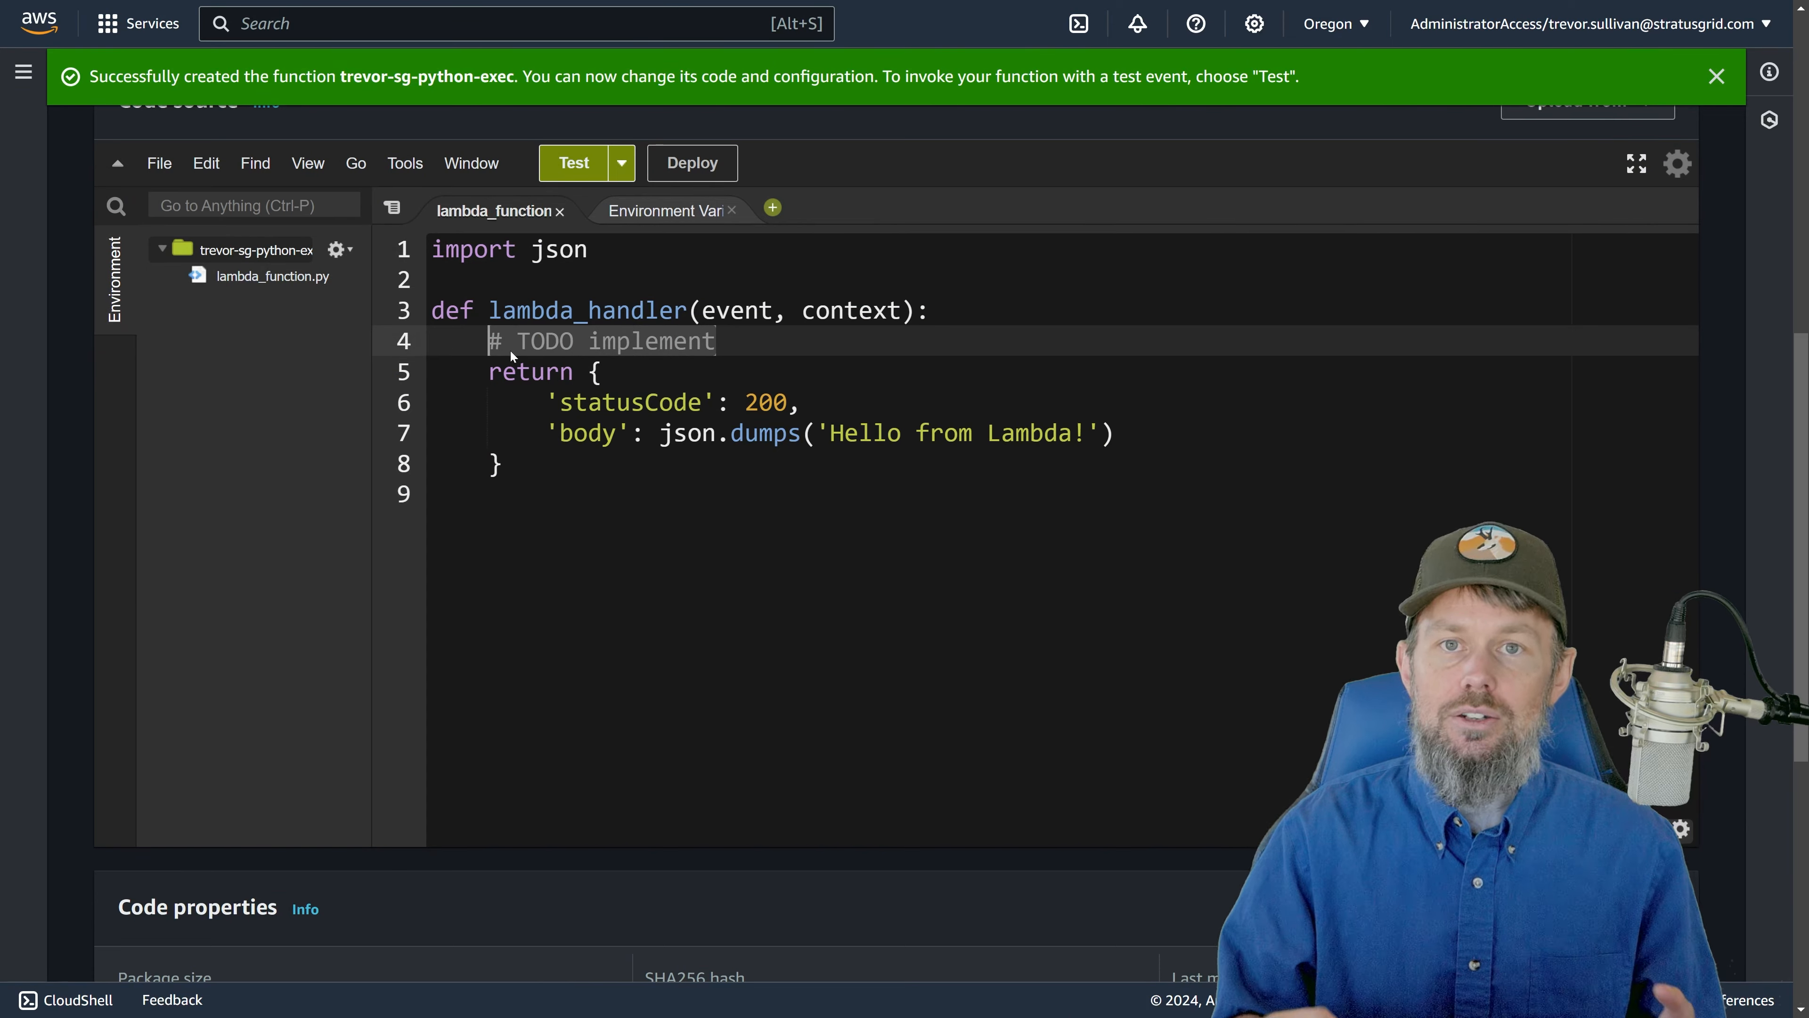
{"action": "left_click", "coordinate": [703, 310]}
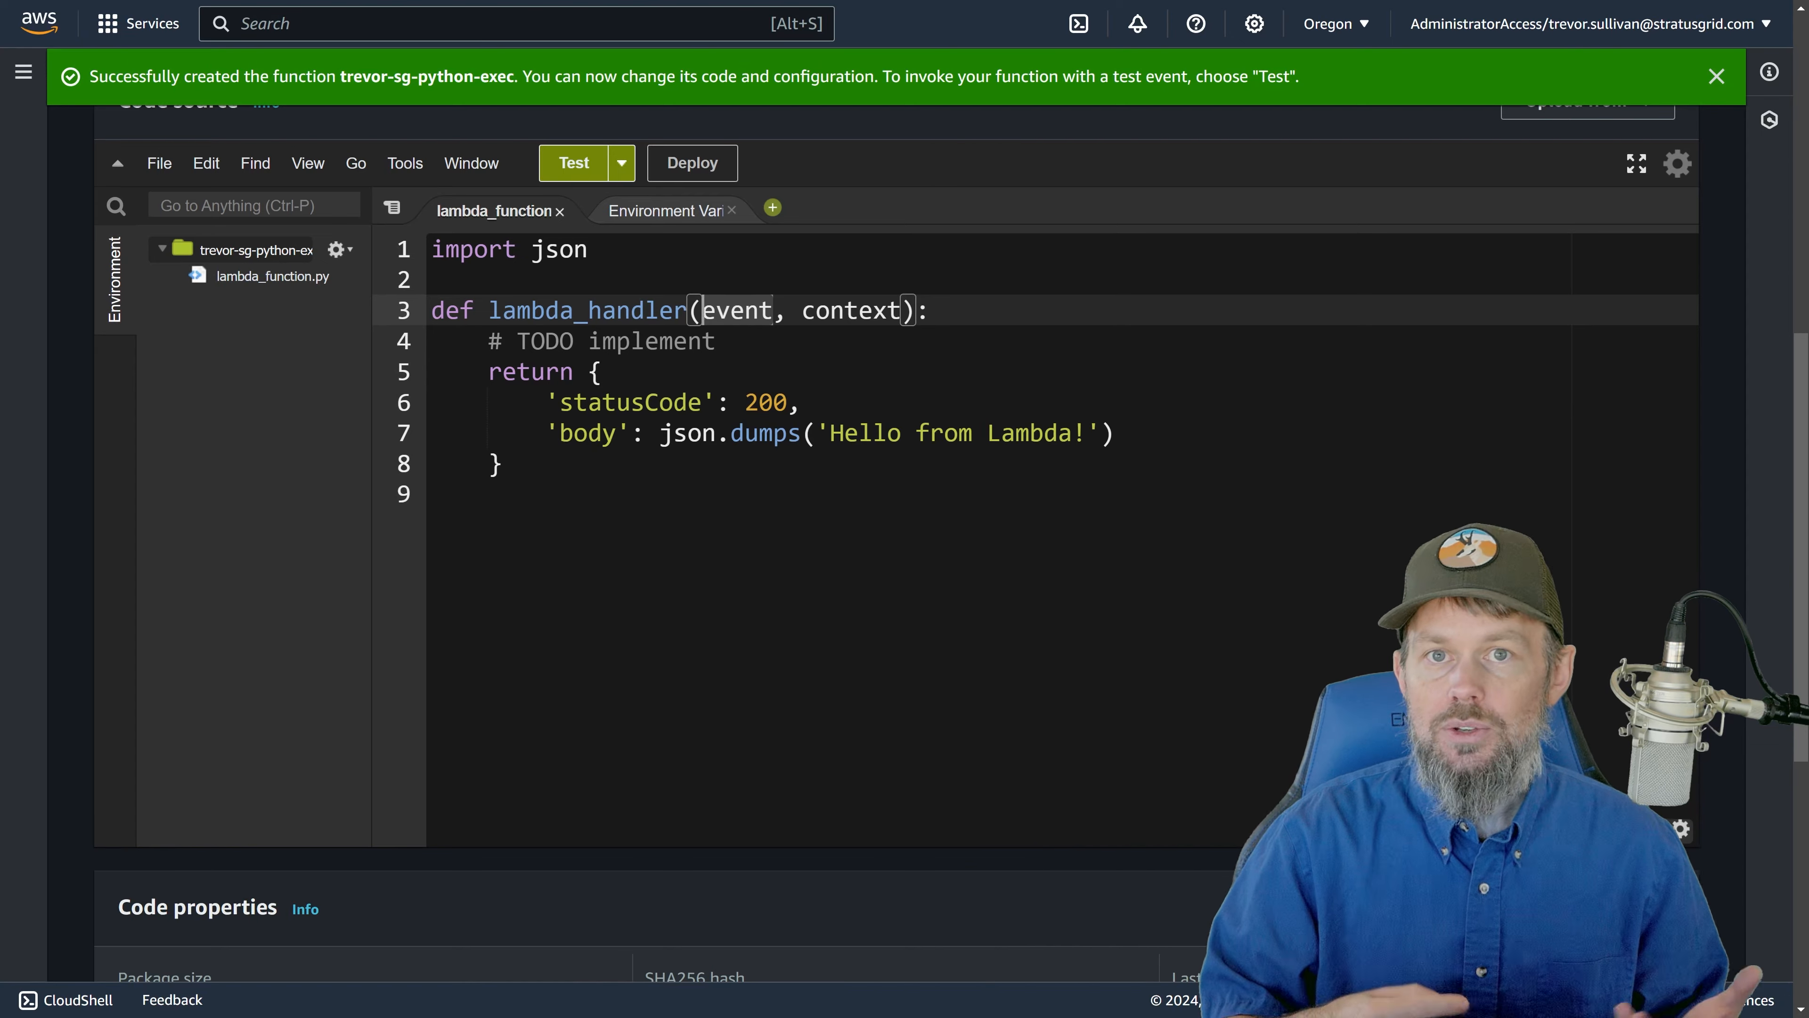
{"action": "key", "text": "Down"}
{"action": "key", "text": "End"}
{"action": "key", "text": "Return"}
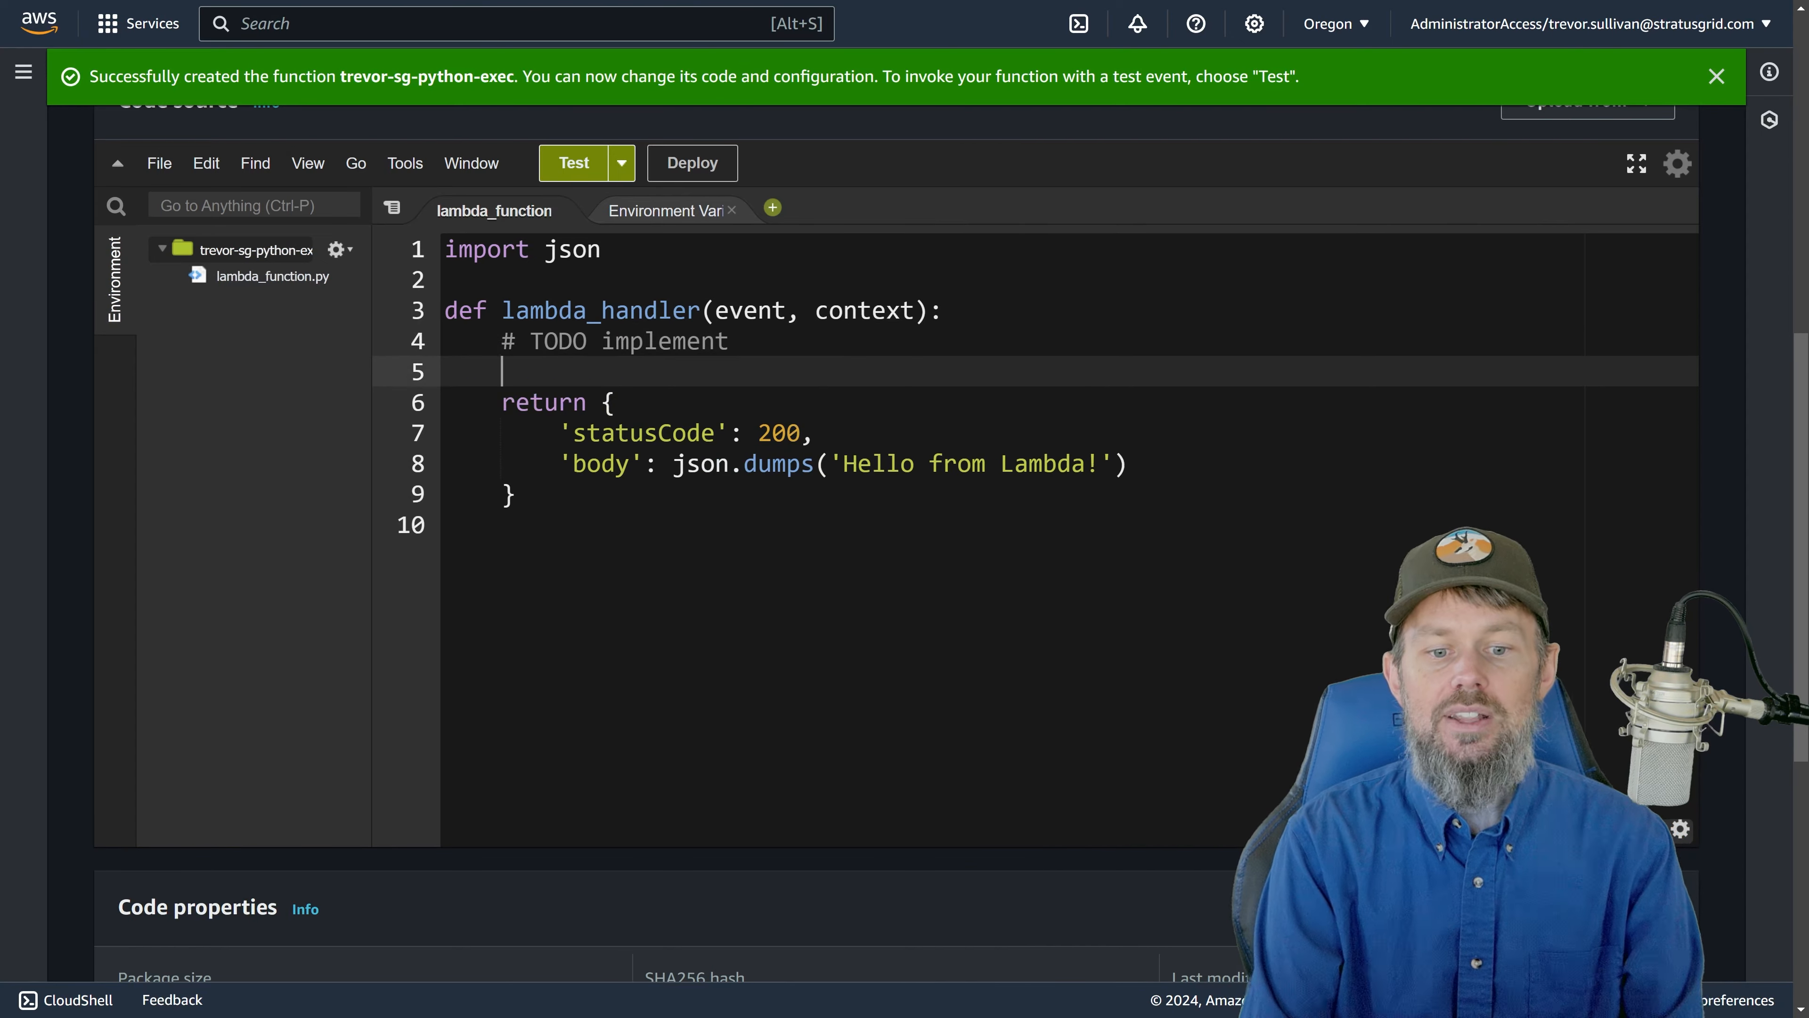
{"action": "type", "text": "print(ev"}
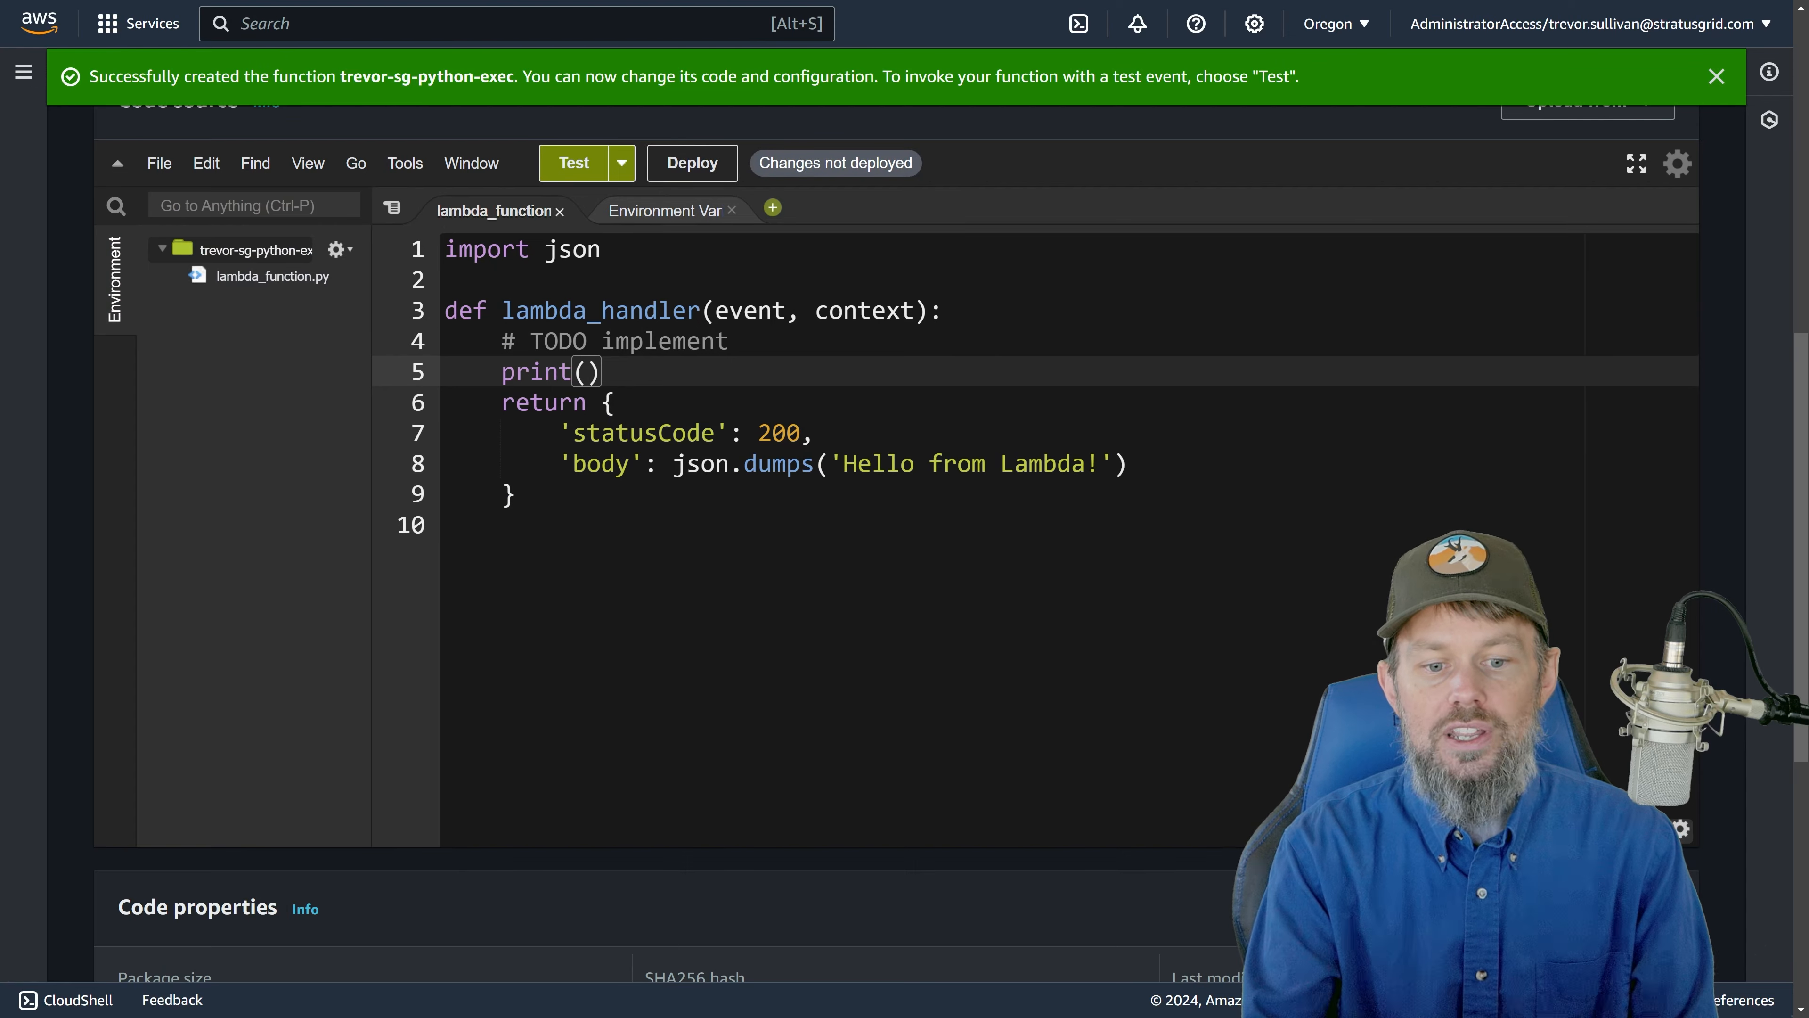
{"action": "type", "text": "ent"}
{"action": "key", "text": "ctrl+s"}
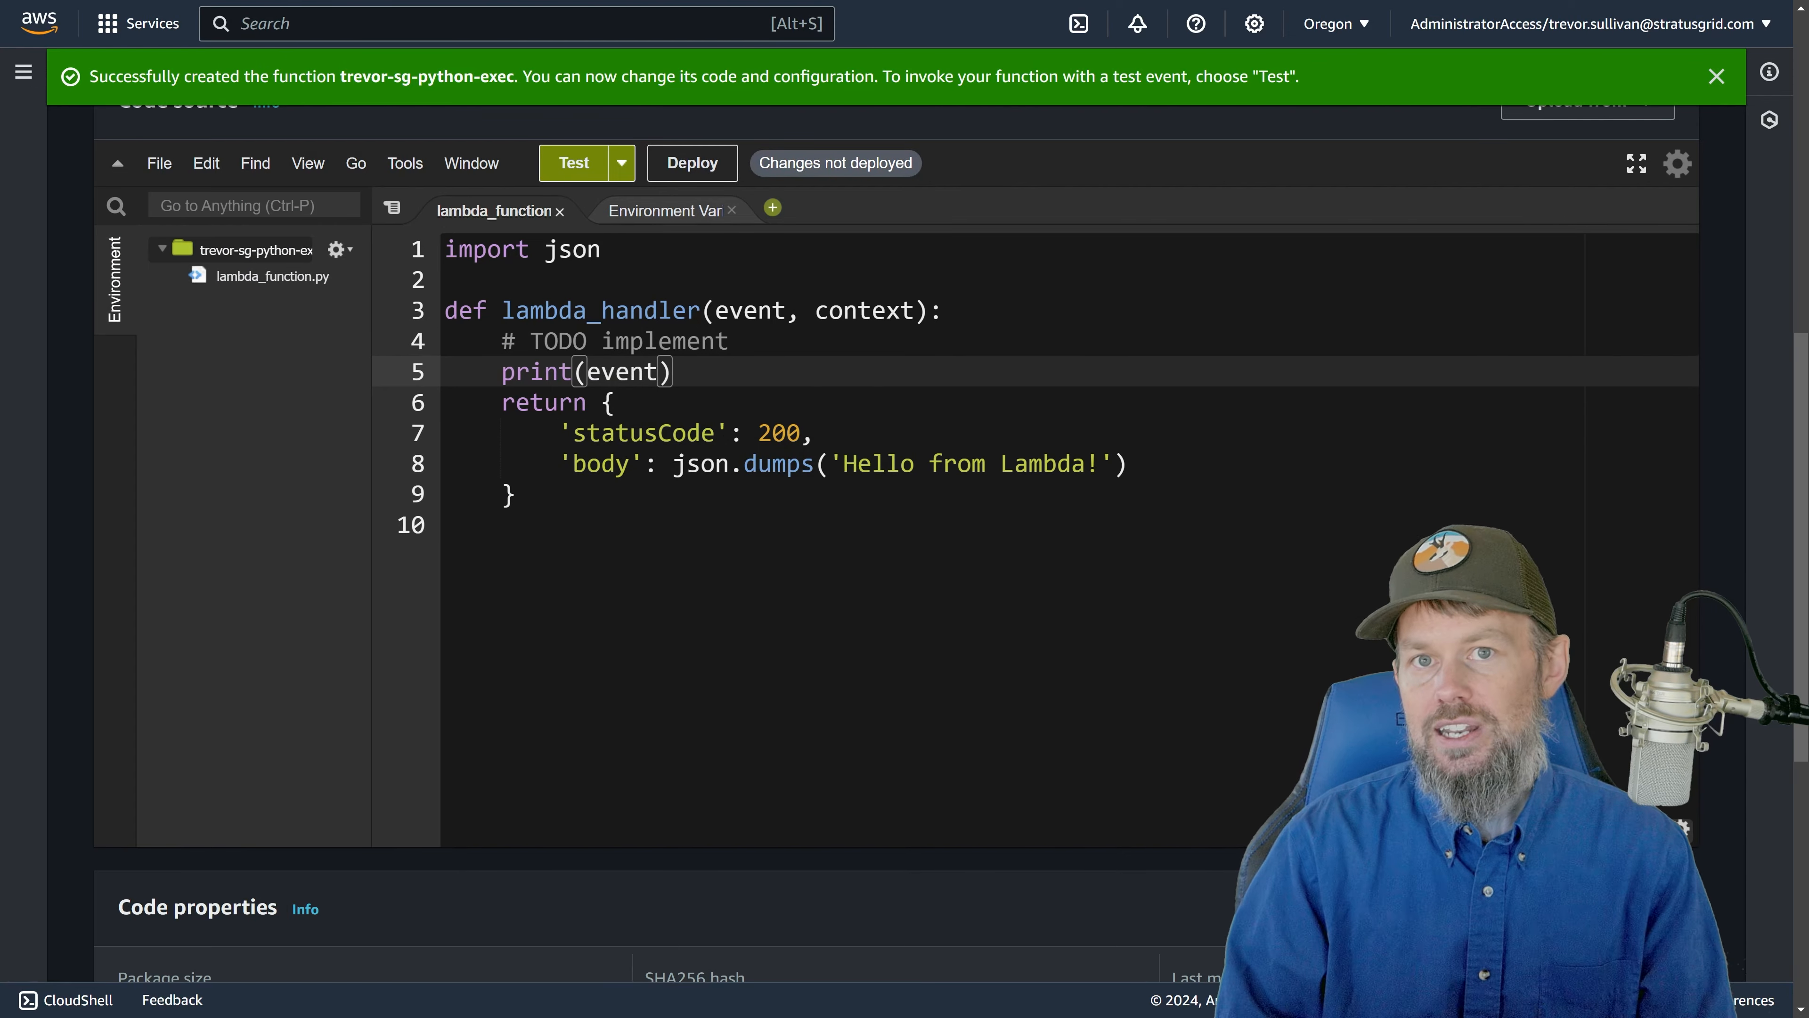
Step: Wrap the printed event in json.dumps so the line reads print(json.dumps(event))
{"action": "key", "text": "Down"}
{"action": "key", "text": "Up"}
{"action": "type", "text": "json.du"}
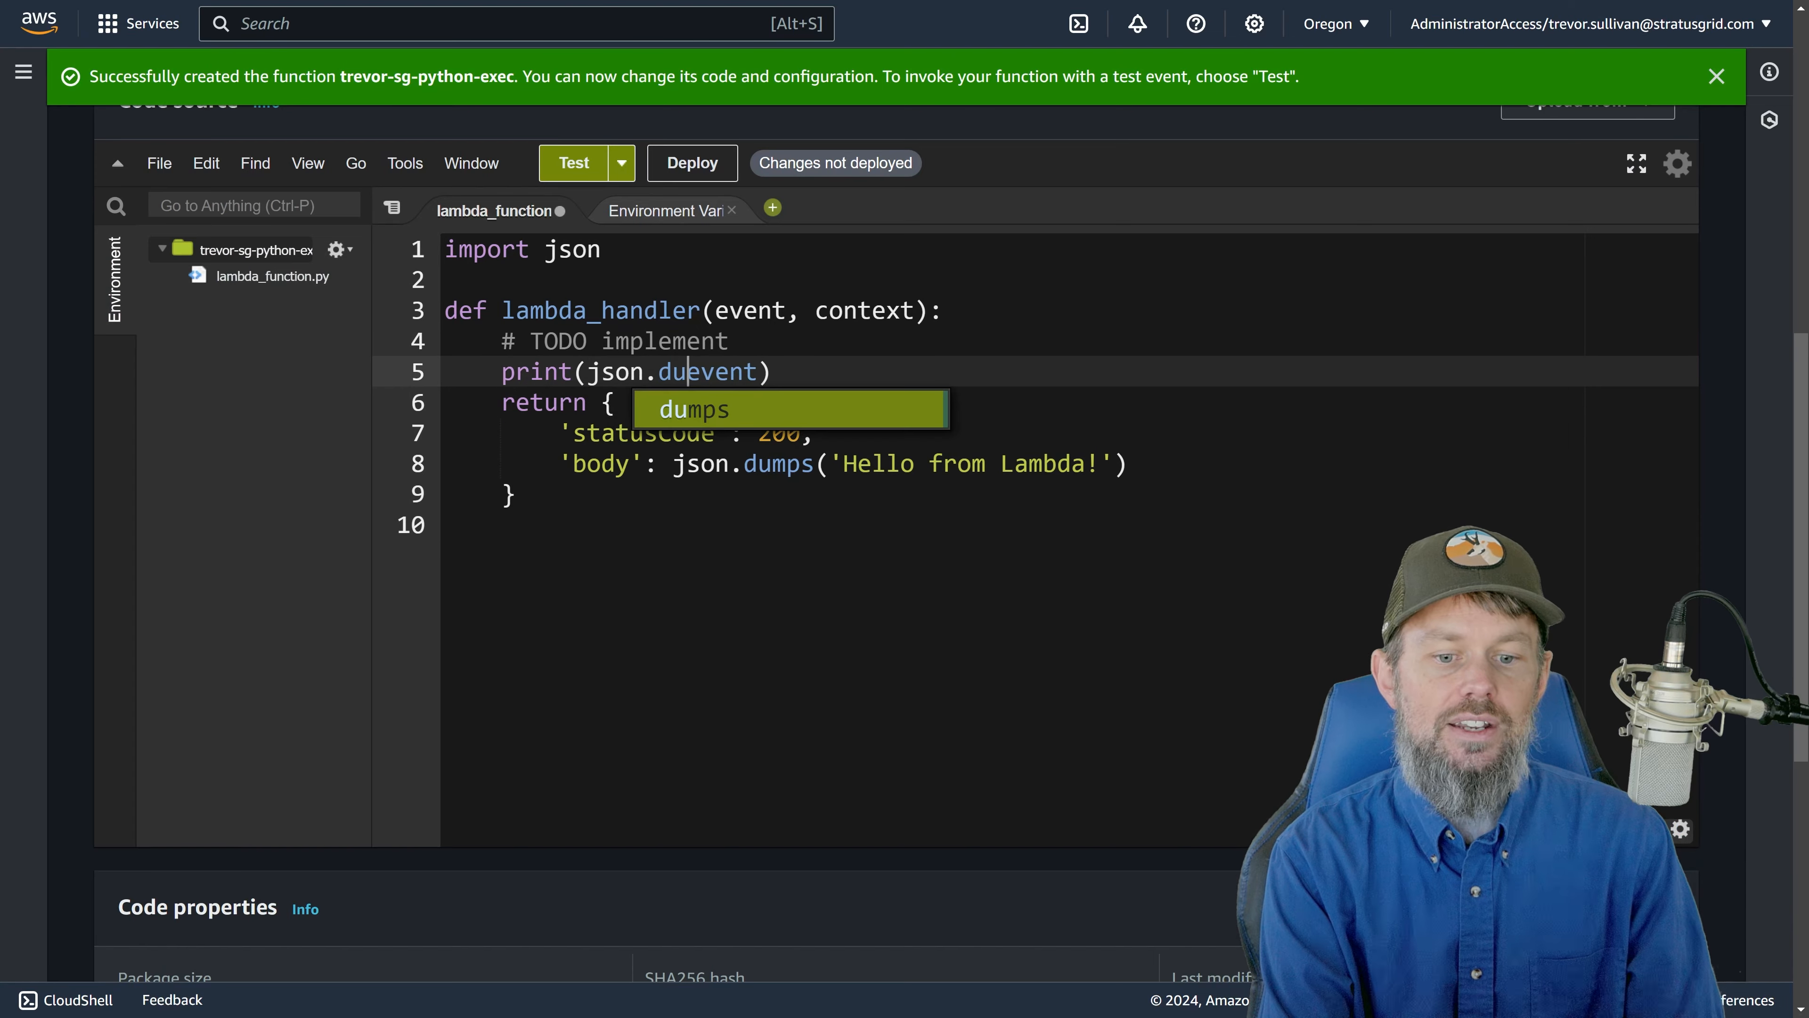
{"action": "key", "text": "Tab"}
{"action": "type", "text": "("}
{"action": "key", "text": "End"}
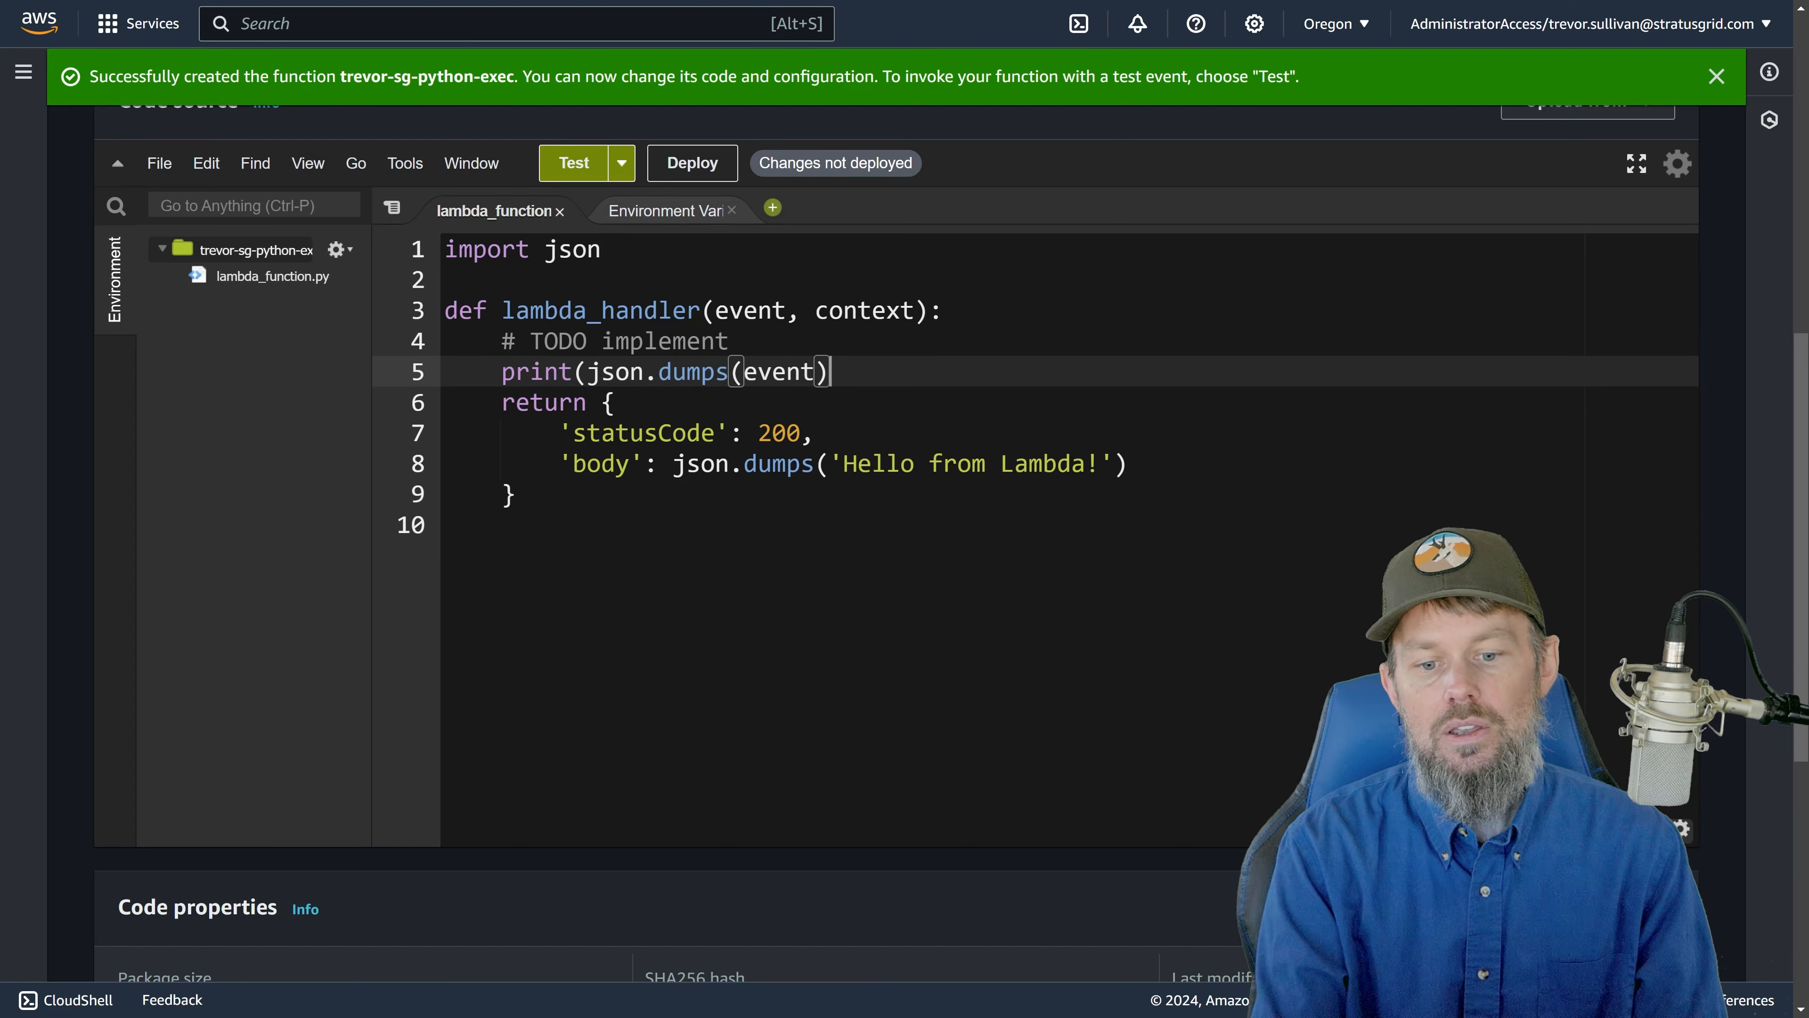
{"action": "type", "text": ")"}
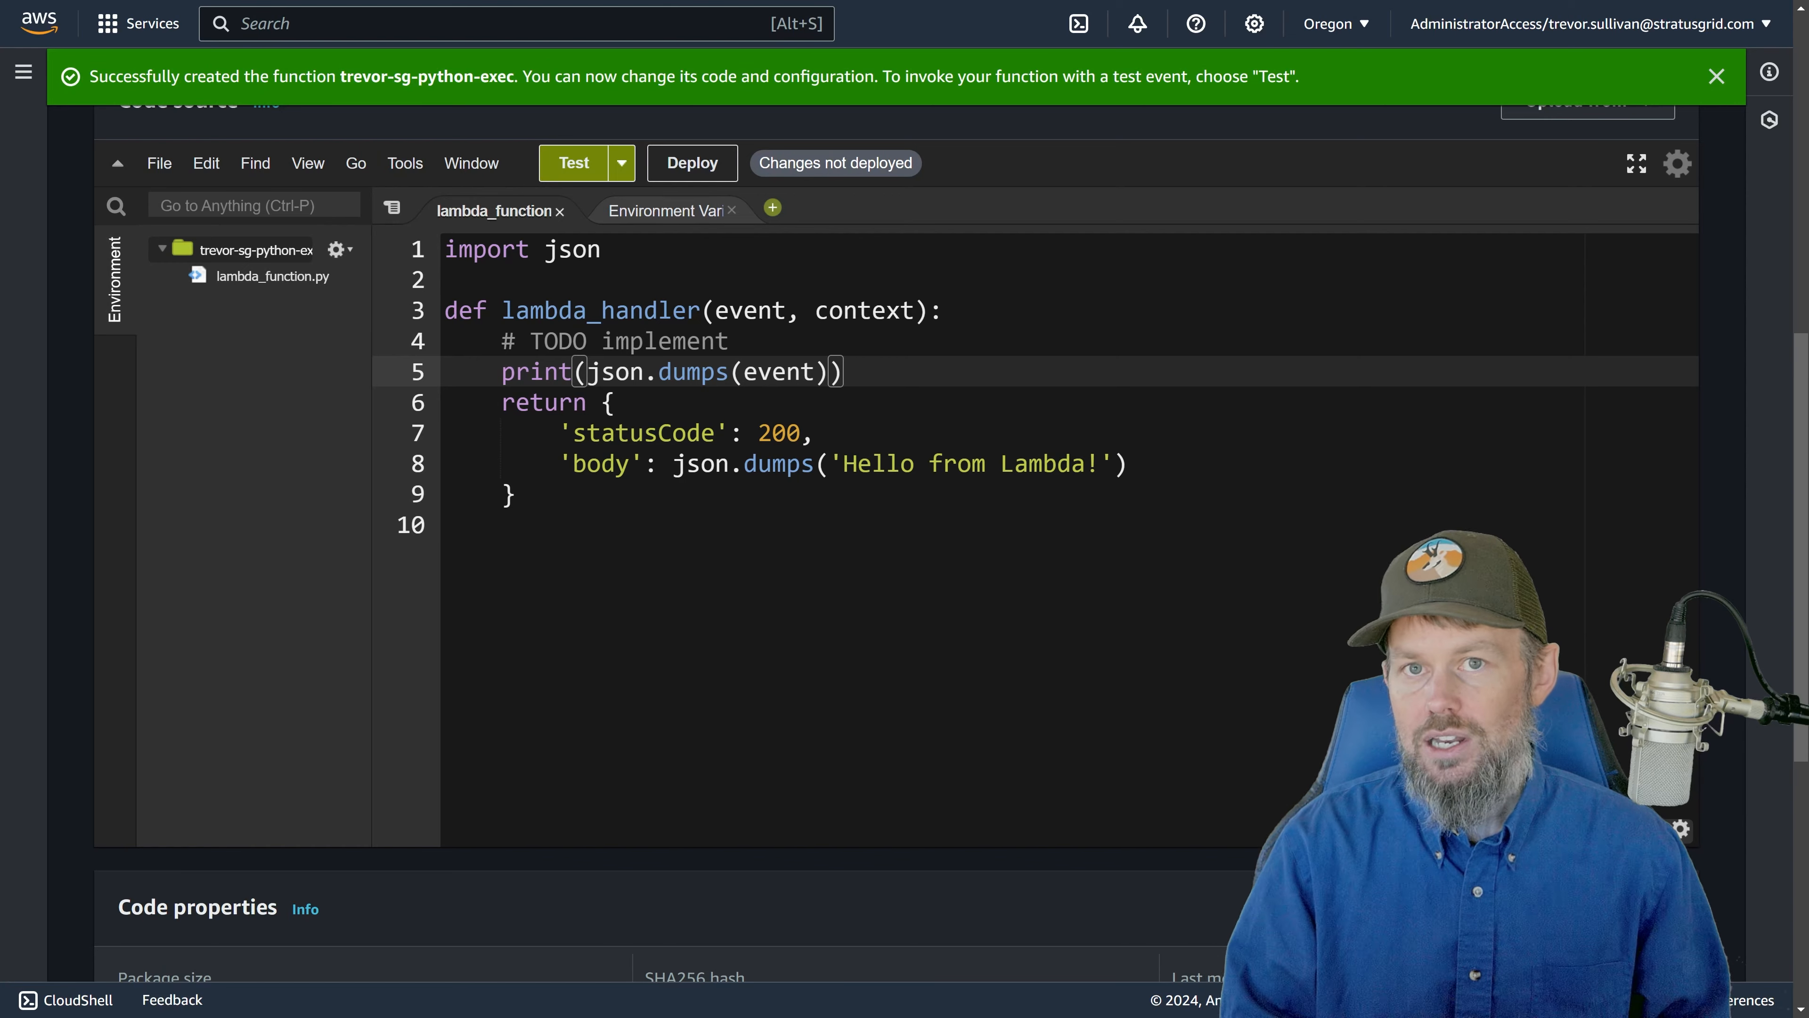
Step: Deploy the updated trevor-sg-python-exec code and dismiss the notification banner
{"action": "left_click", "coordinate": [816, 433]}
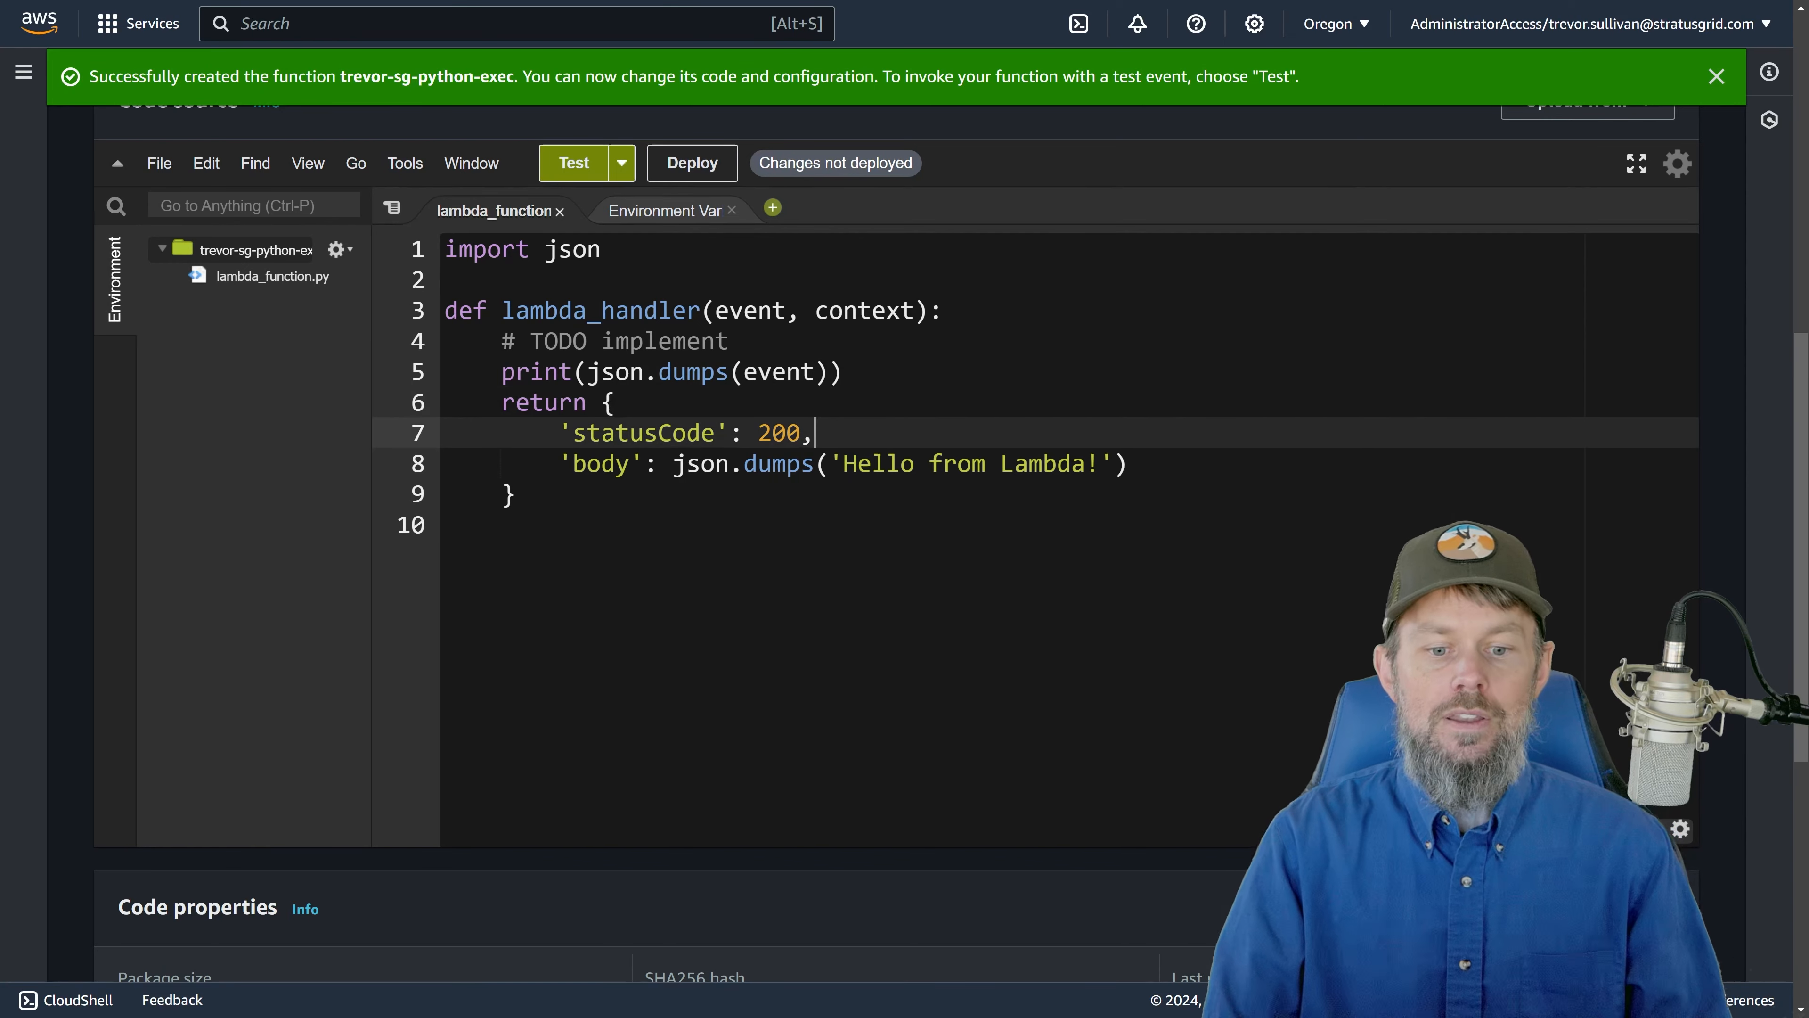
{"action": "left_click_drag", "start_coordinate": [603, 404], "coordinate": [513, 525]}
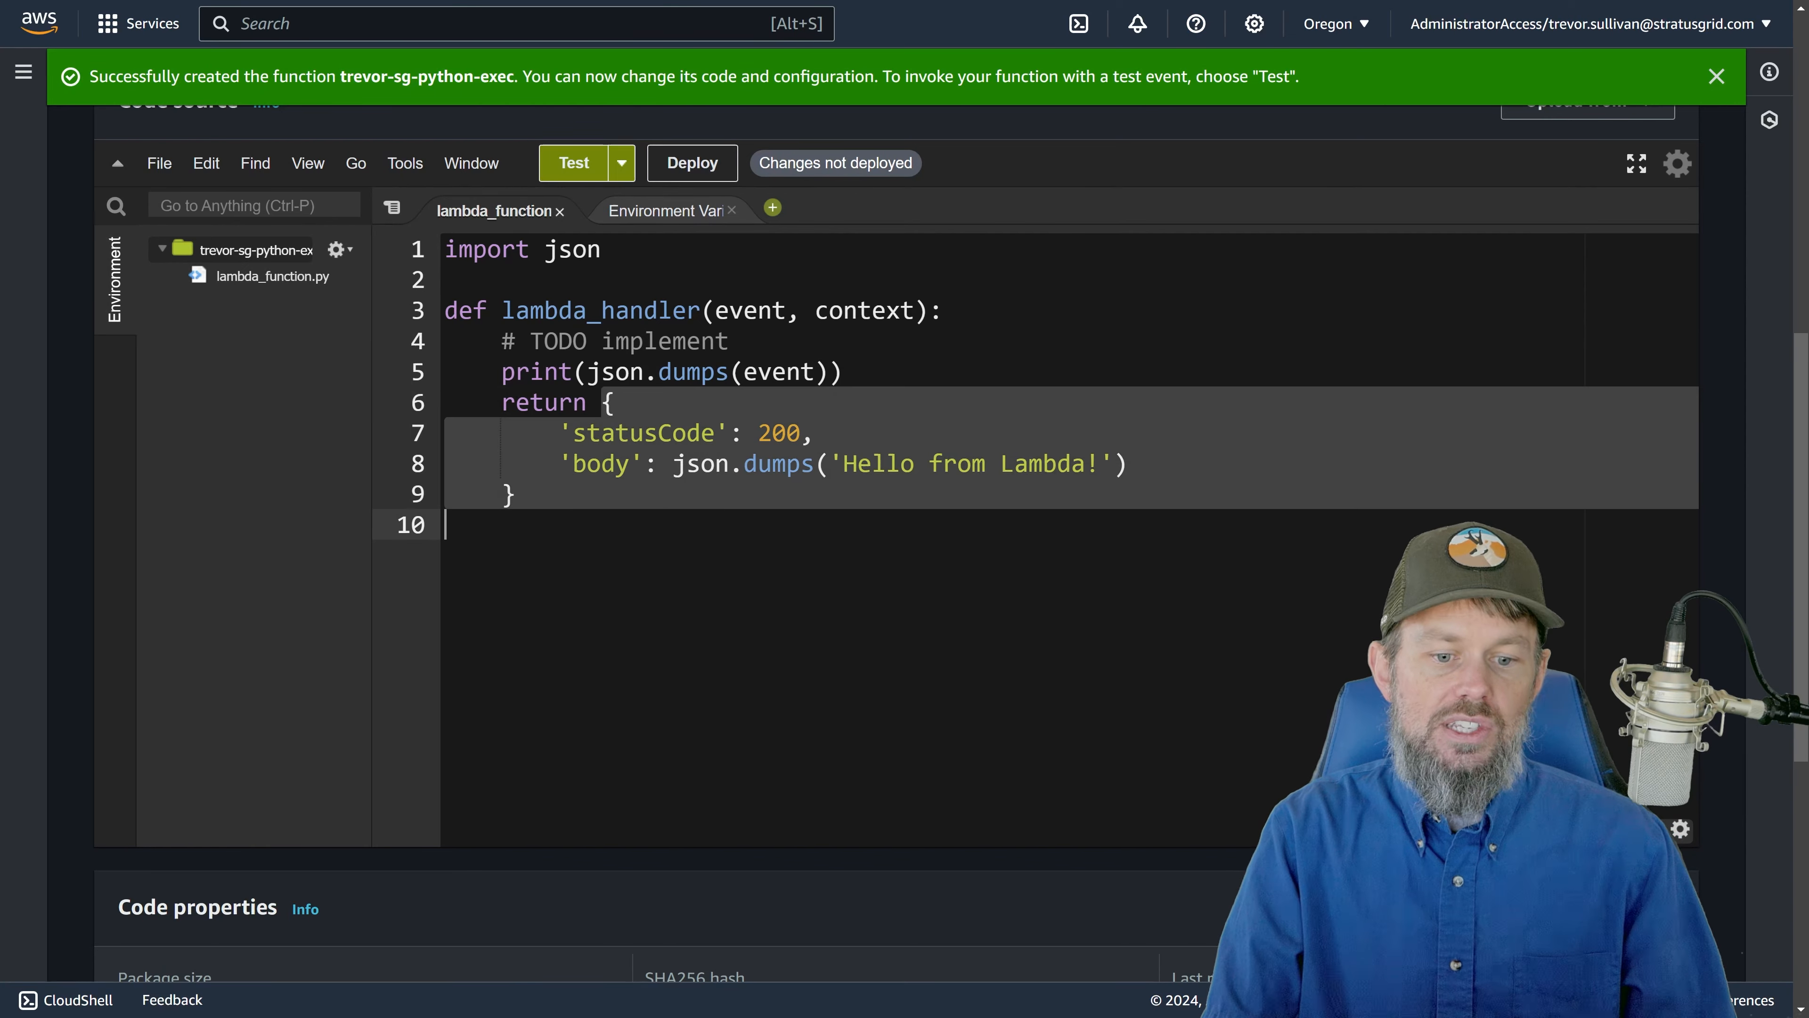
{"action": "left_click", "coordinate": [730, 464]}
{"action": "left_click", "coordinate": [692, 163]}
{"action": "scroll", "coordinate": [380, 388], "scroll_direction": "up", "scroll_amount": 3}
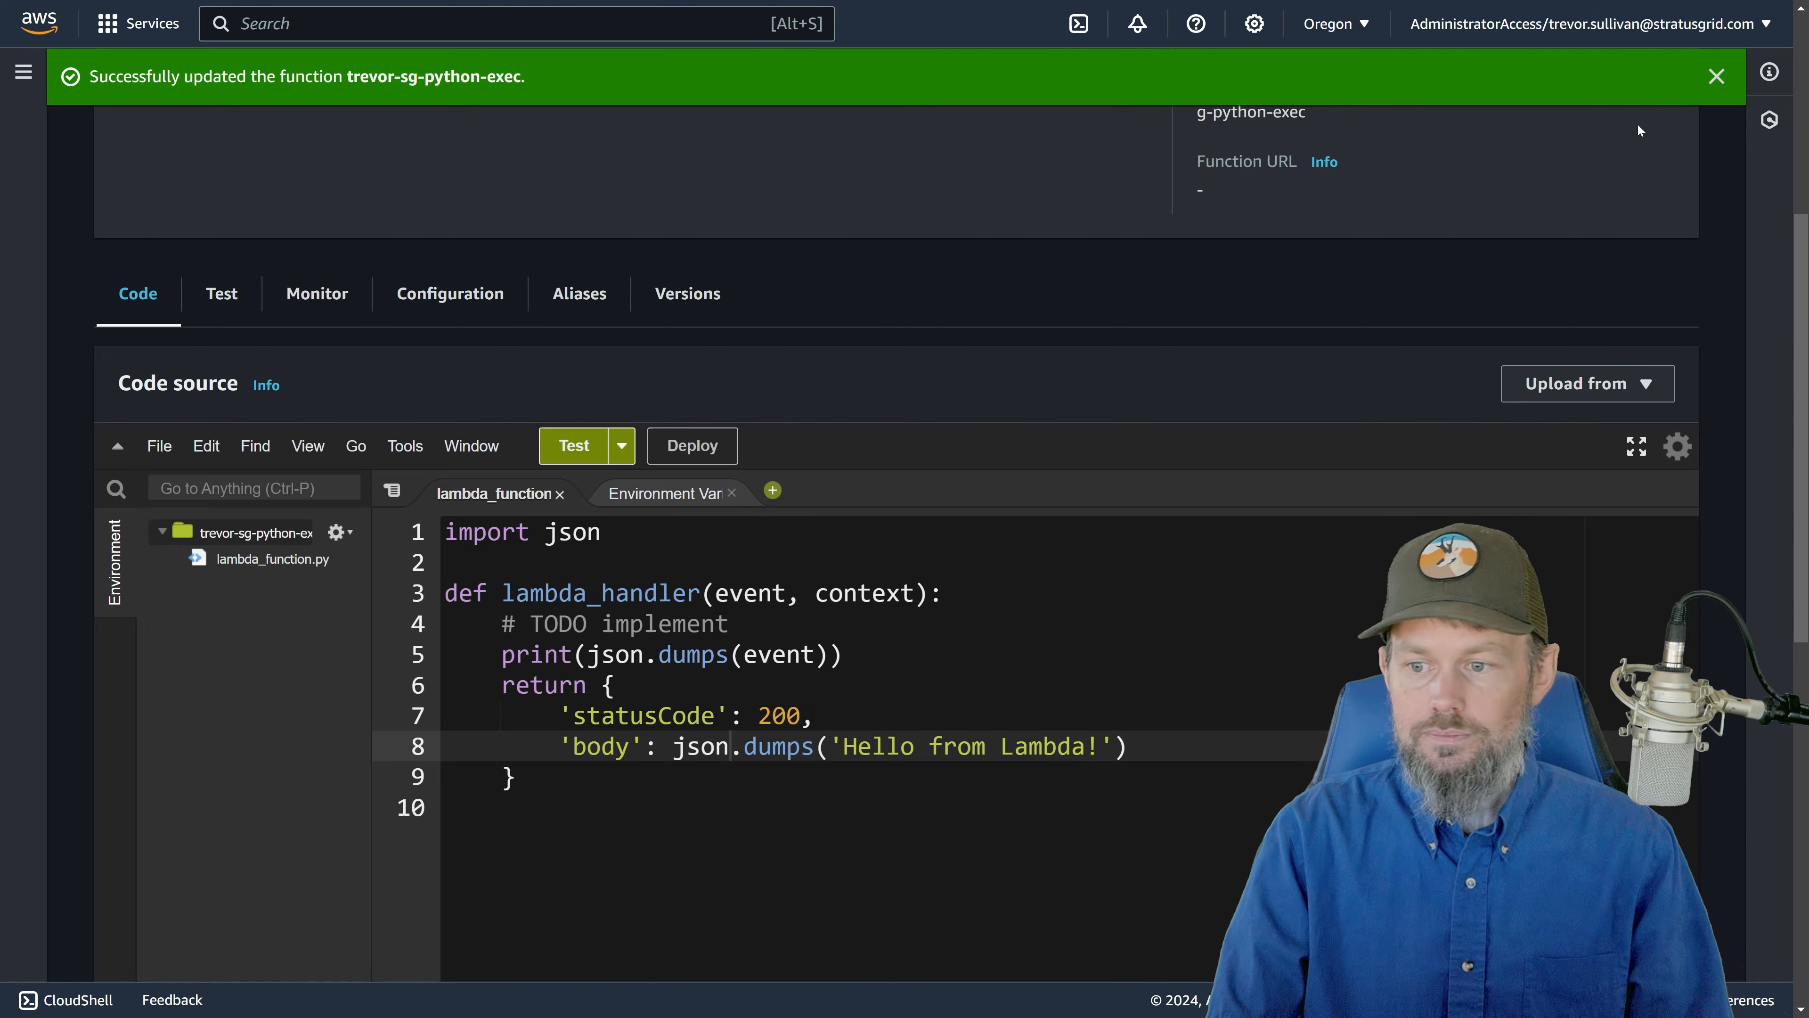
{"action": "left_click", "coordinate": [1716, 77]}
{"action": "scroll", "coordinate": [791, 328], "scroll_direction": "up", "scroll_amount": 5}
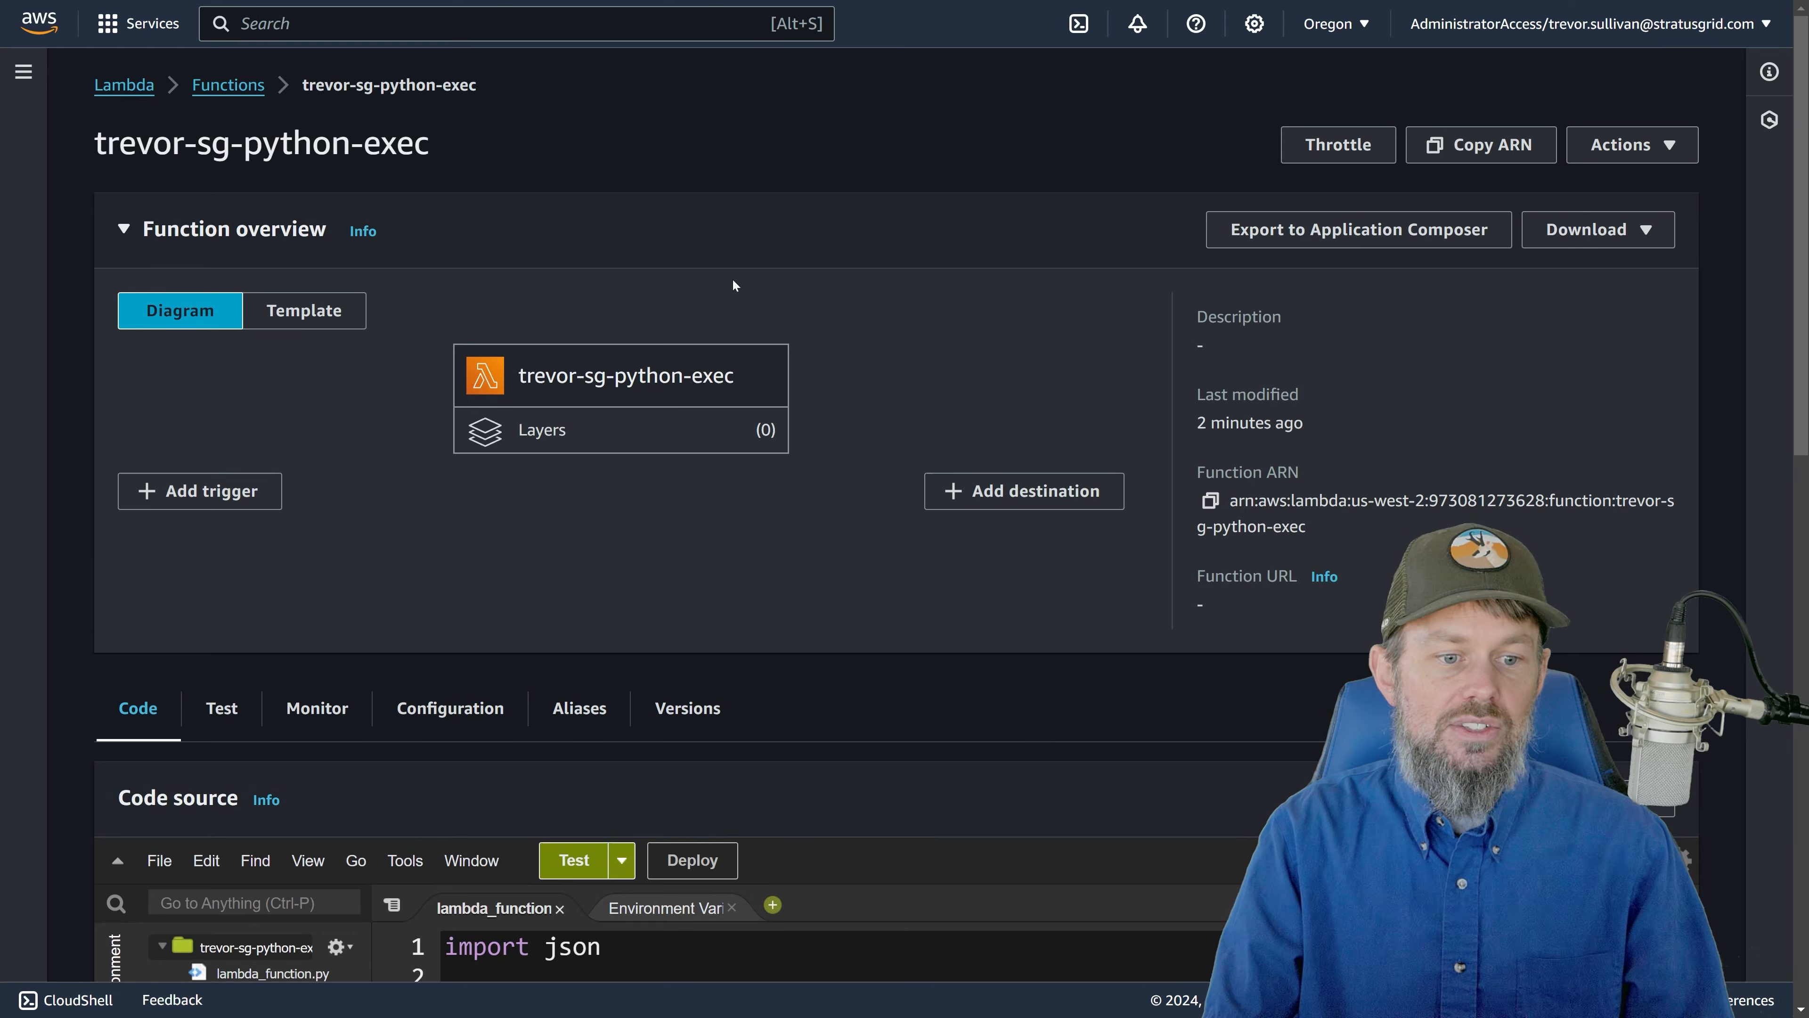
Step: Enlarge the page display one level and return to the trevor-code-benchmark prompt flow builder at the Lambda function node
{"action": "key", "text": "ctrl+plus"}
{"action": "key", "text": "ctrl+plus"}
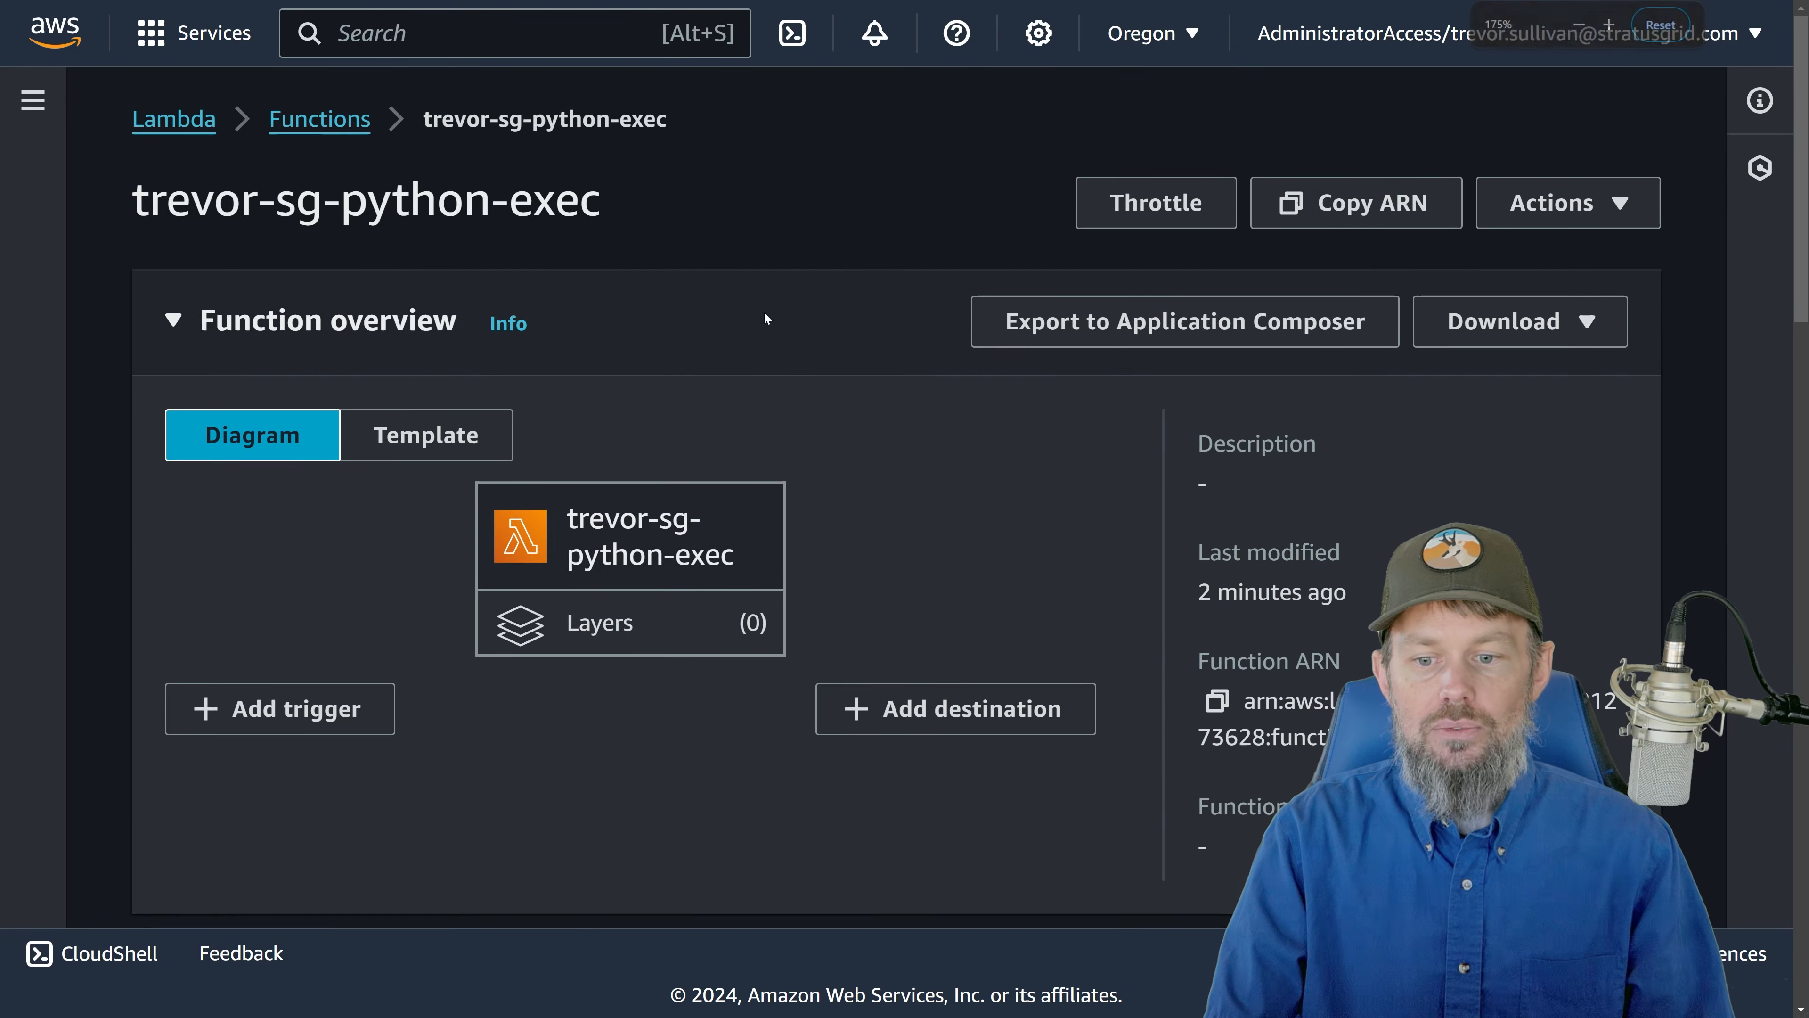
{"action": "key", "text": "ctrl+minus"}
{"action": "key", "text": "ctrl+shift+Tab"}
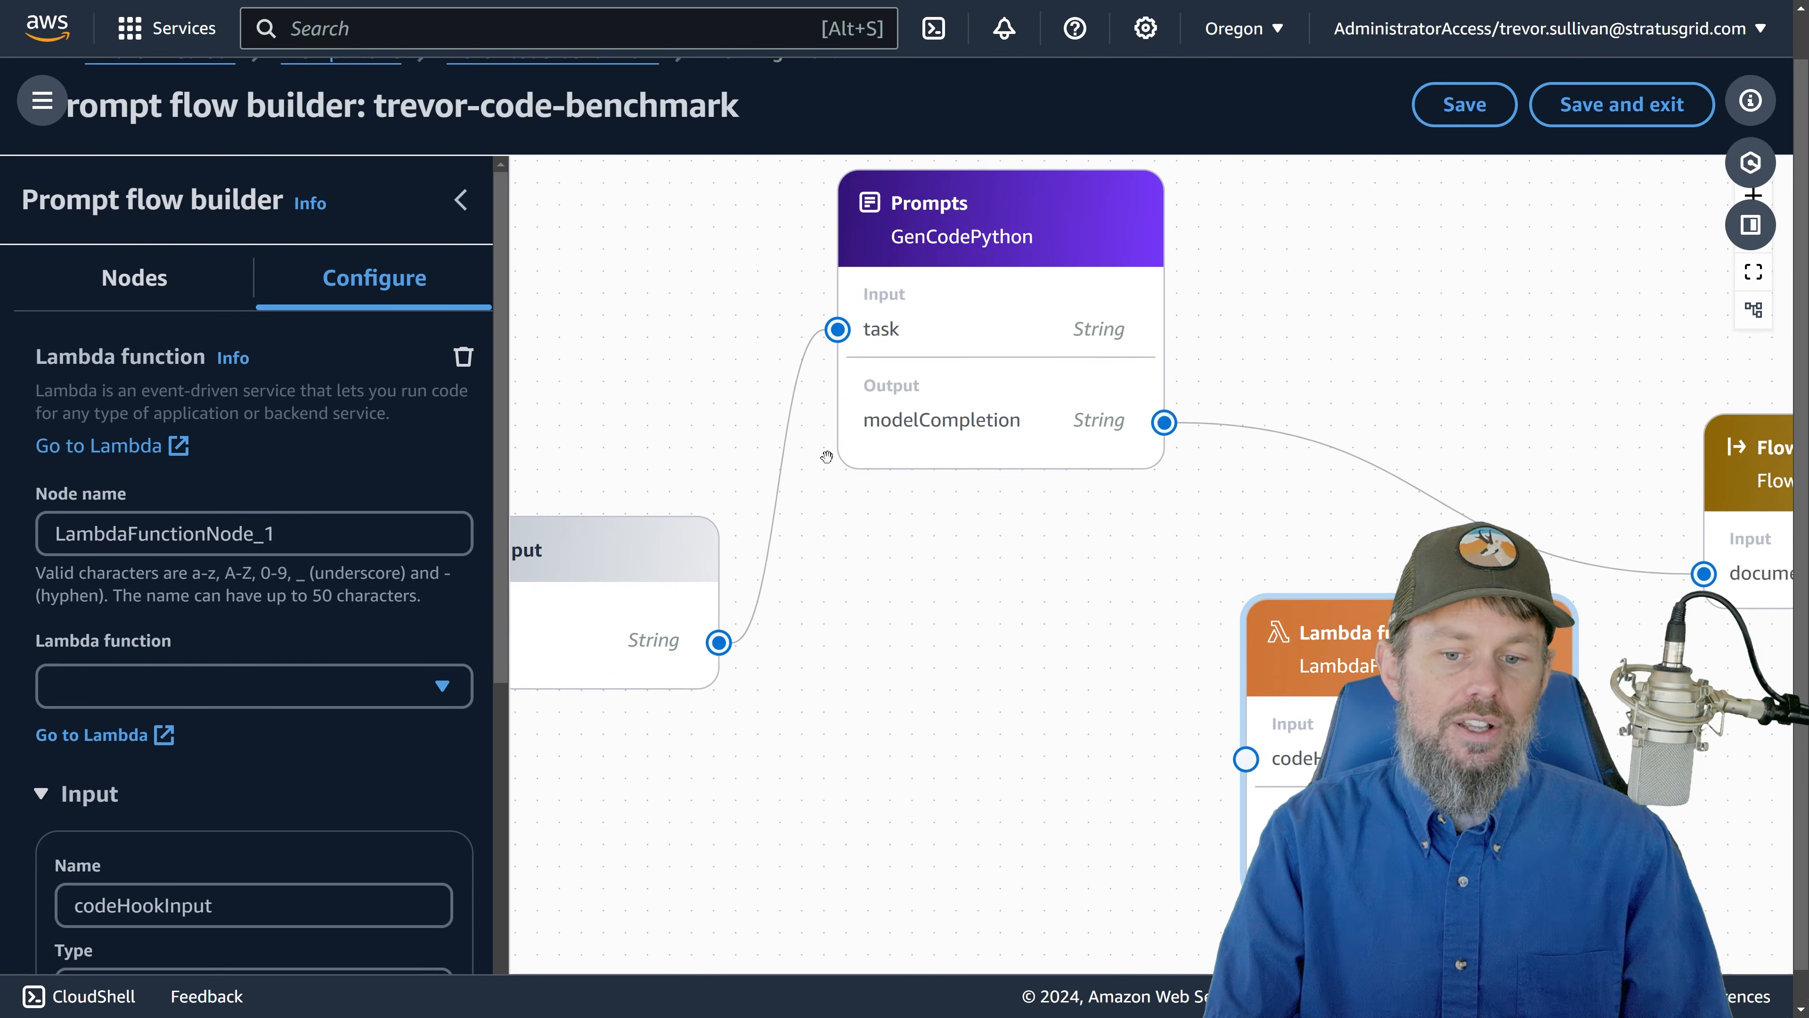
{"action": "left_click_drag", "start_coordinate": [989, 635], "coordinate": [666, 520]}
{"action": "left_click_drag", "start_coordinate": [794, 644], "coordinate": [752, 497]}
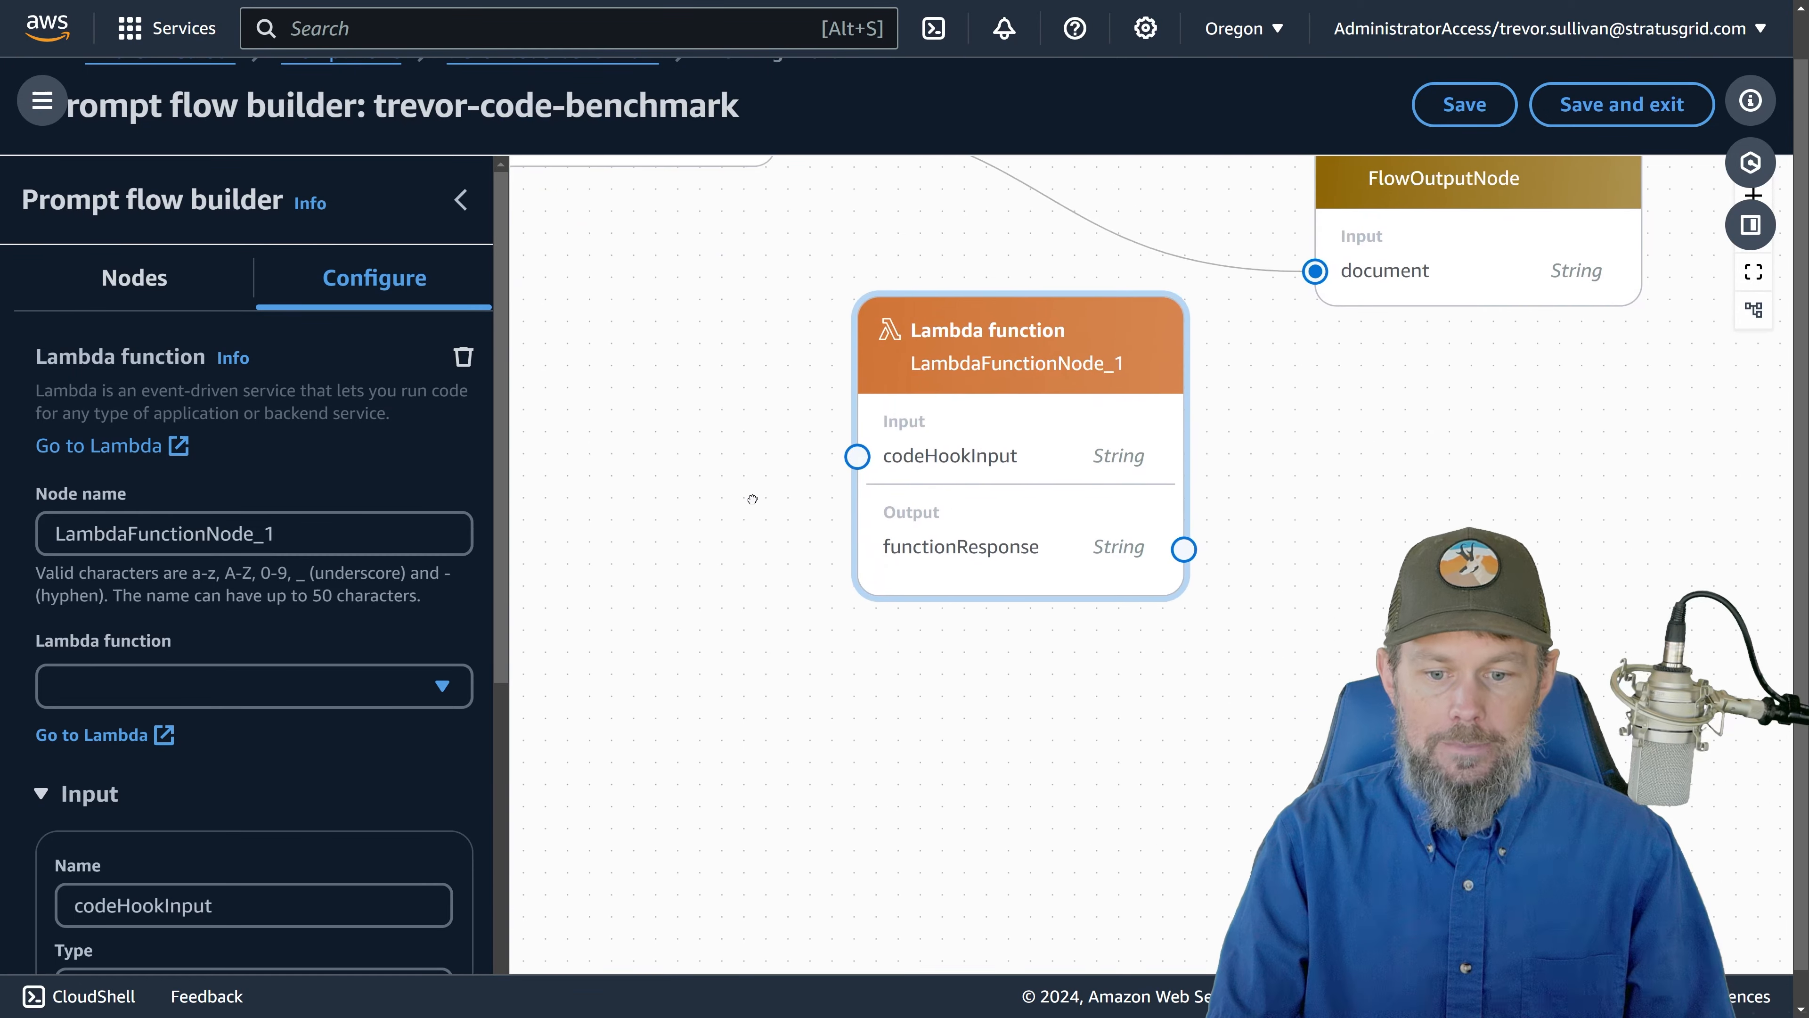
Step: Search the Lambda function node's list of available functions for "trev"
{"action": "left_click", "coordinate": [288, 685]}
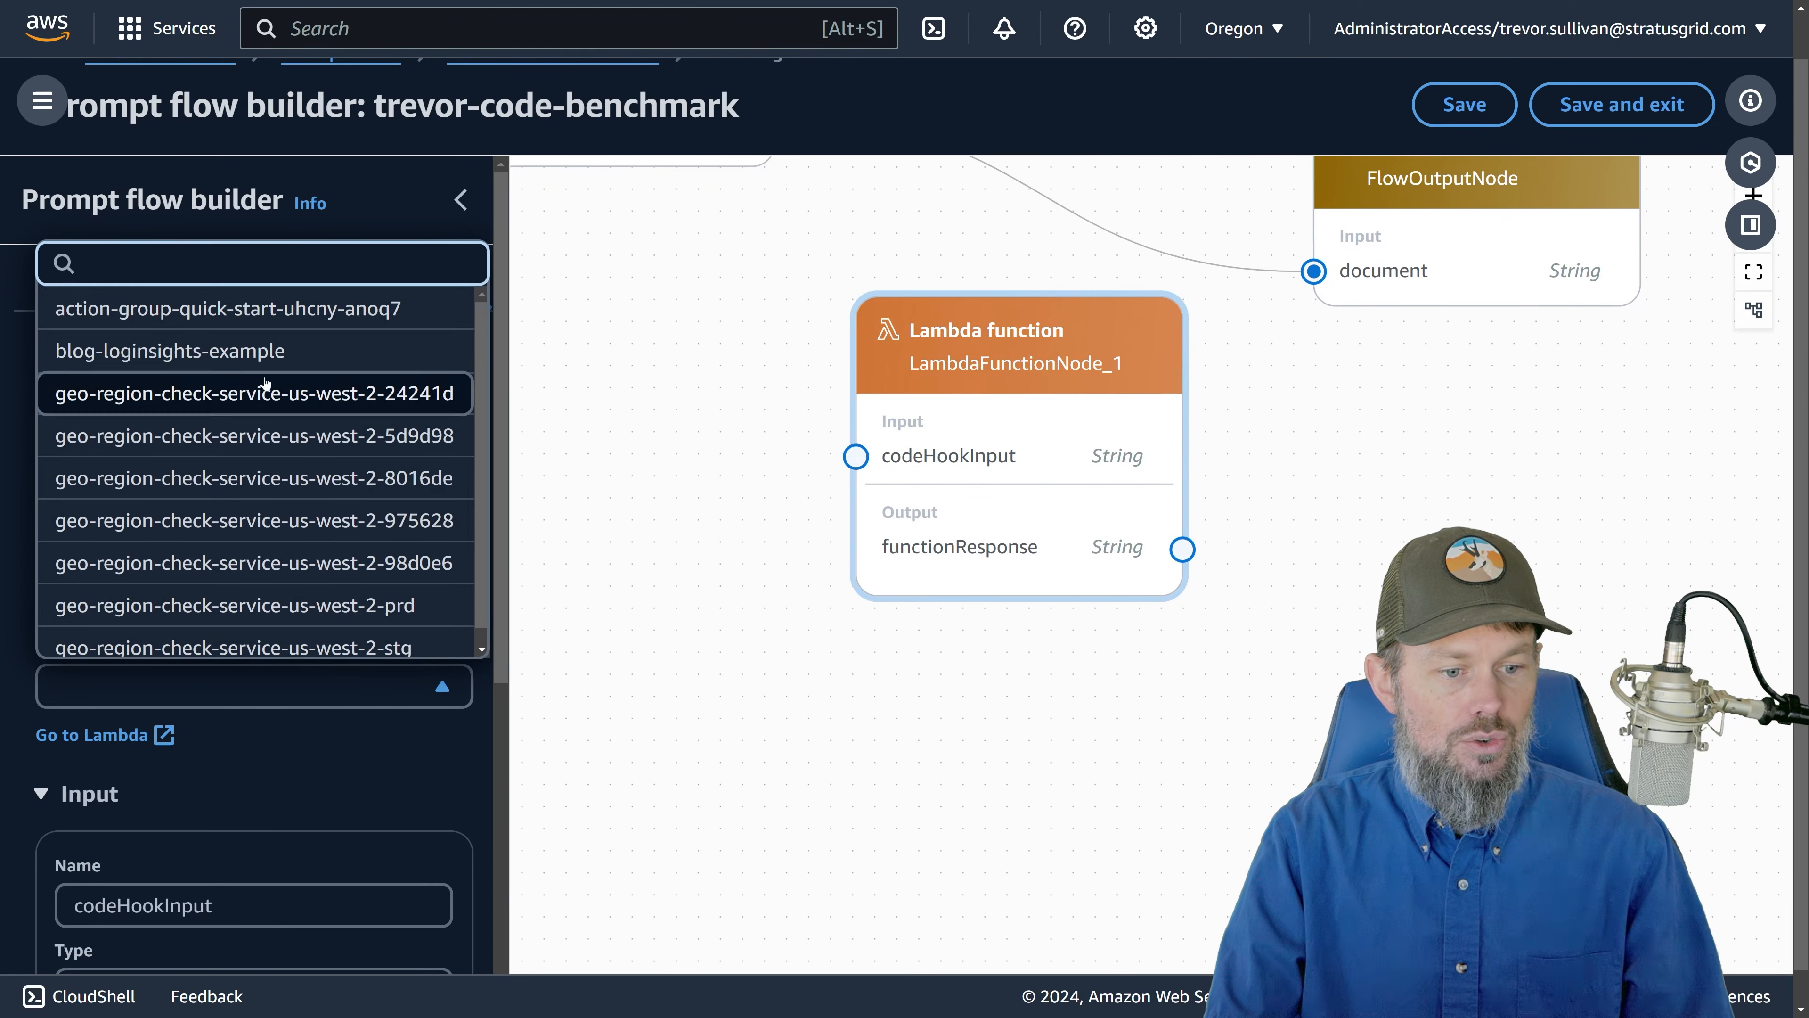
{"action": "scroll", "coordinate": [271, 442], "scroll_direction": "down", "scroll_amount": 1}
{"action": "type", "text": "trev"}
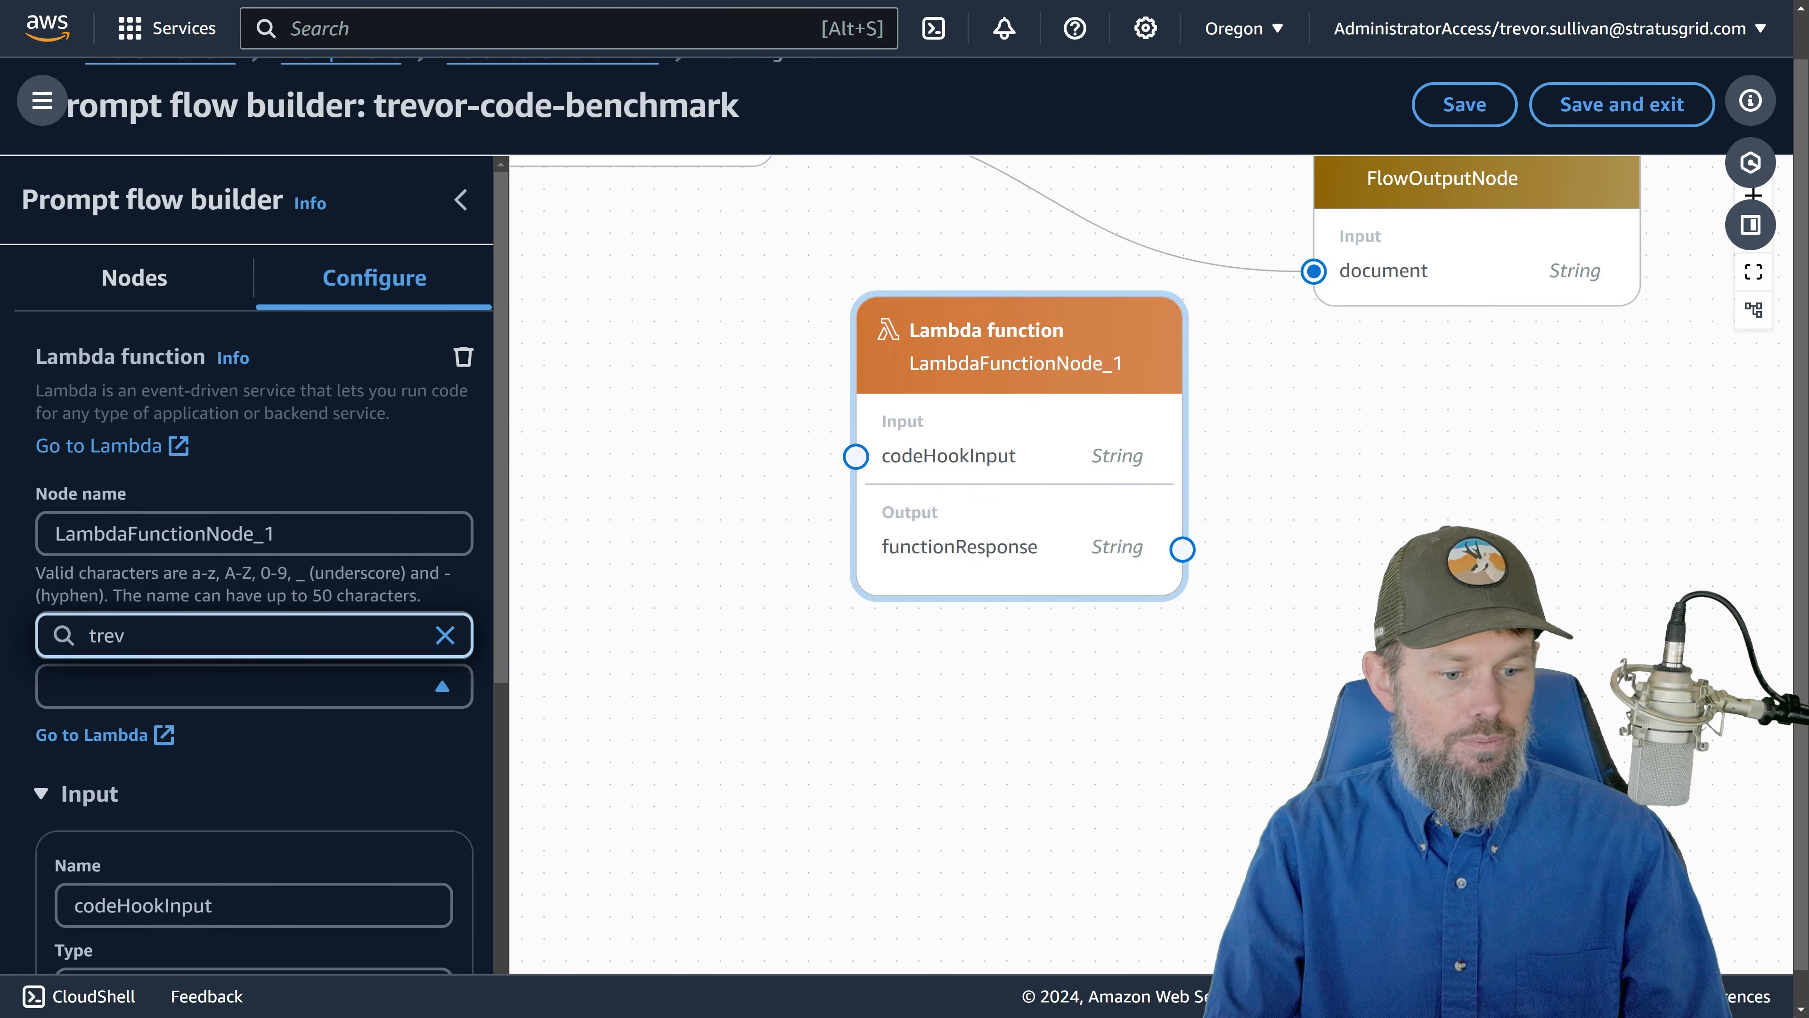
{"action": "left_click", "coordinate": [1008, 482]}
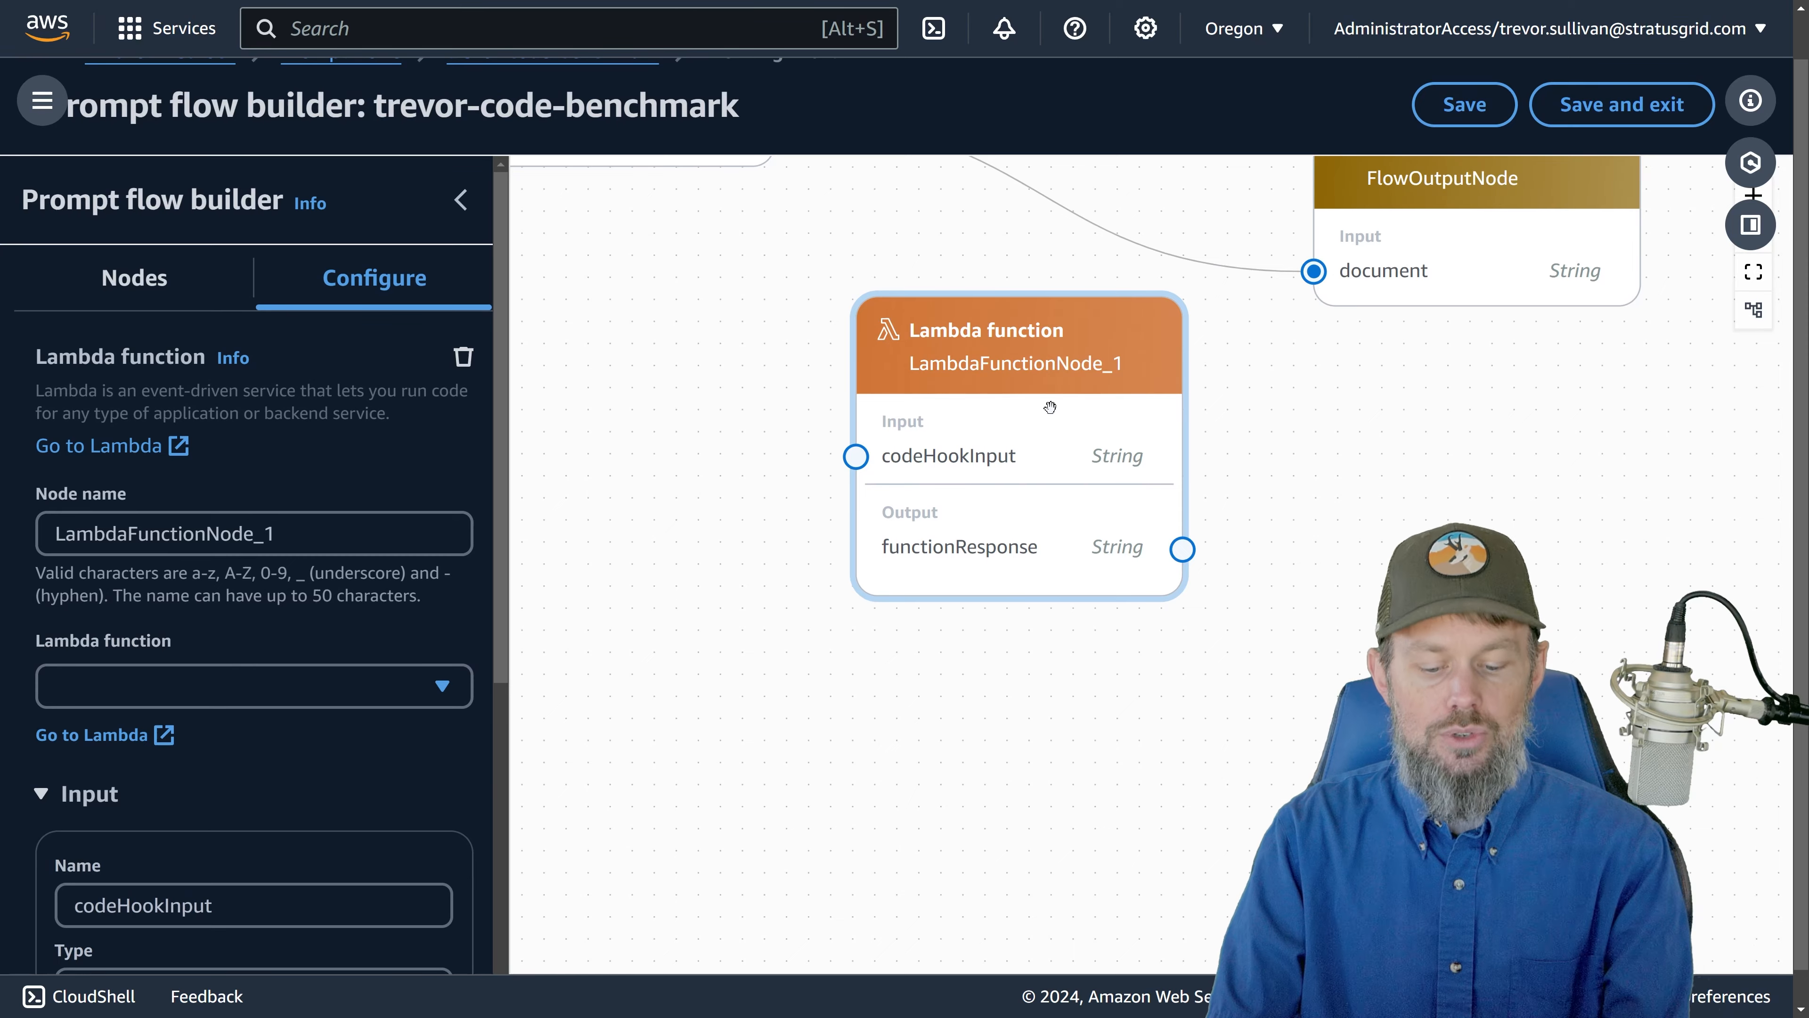
Step: Replace the Lambda function node with a newly added one and assign it the trevor-sg-python-exec function
{"action": "key", "text": "Delete"}
{"action": "left_click", "coordinate": [228, 272]}
{"action": "scroll", "coordinate": [162, 577], "scroll_direction": "down", "scroll_amount": 4}
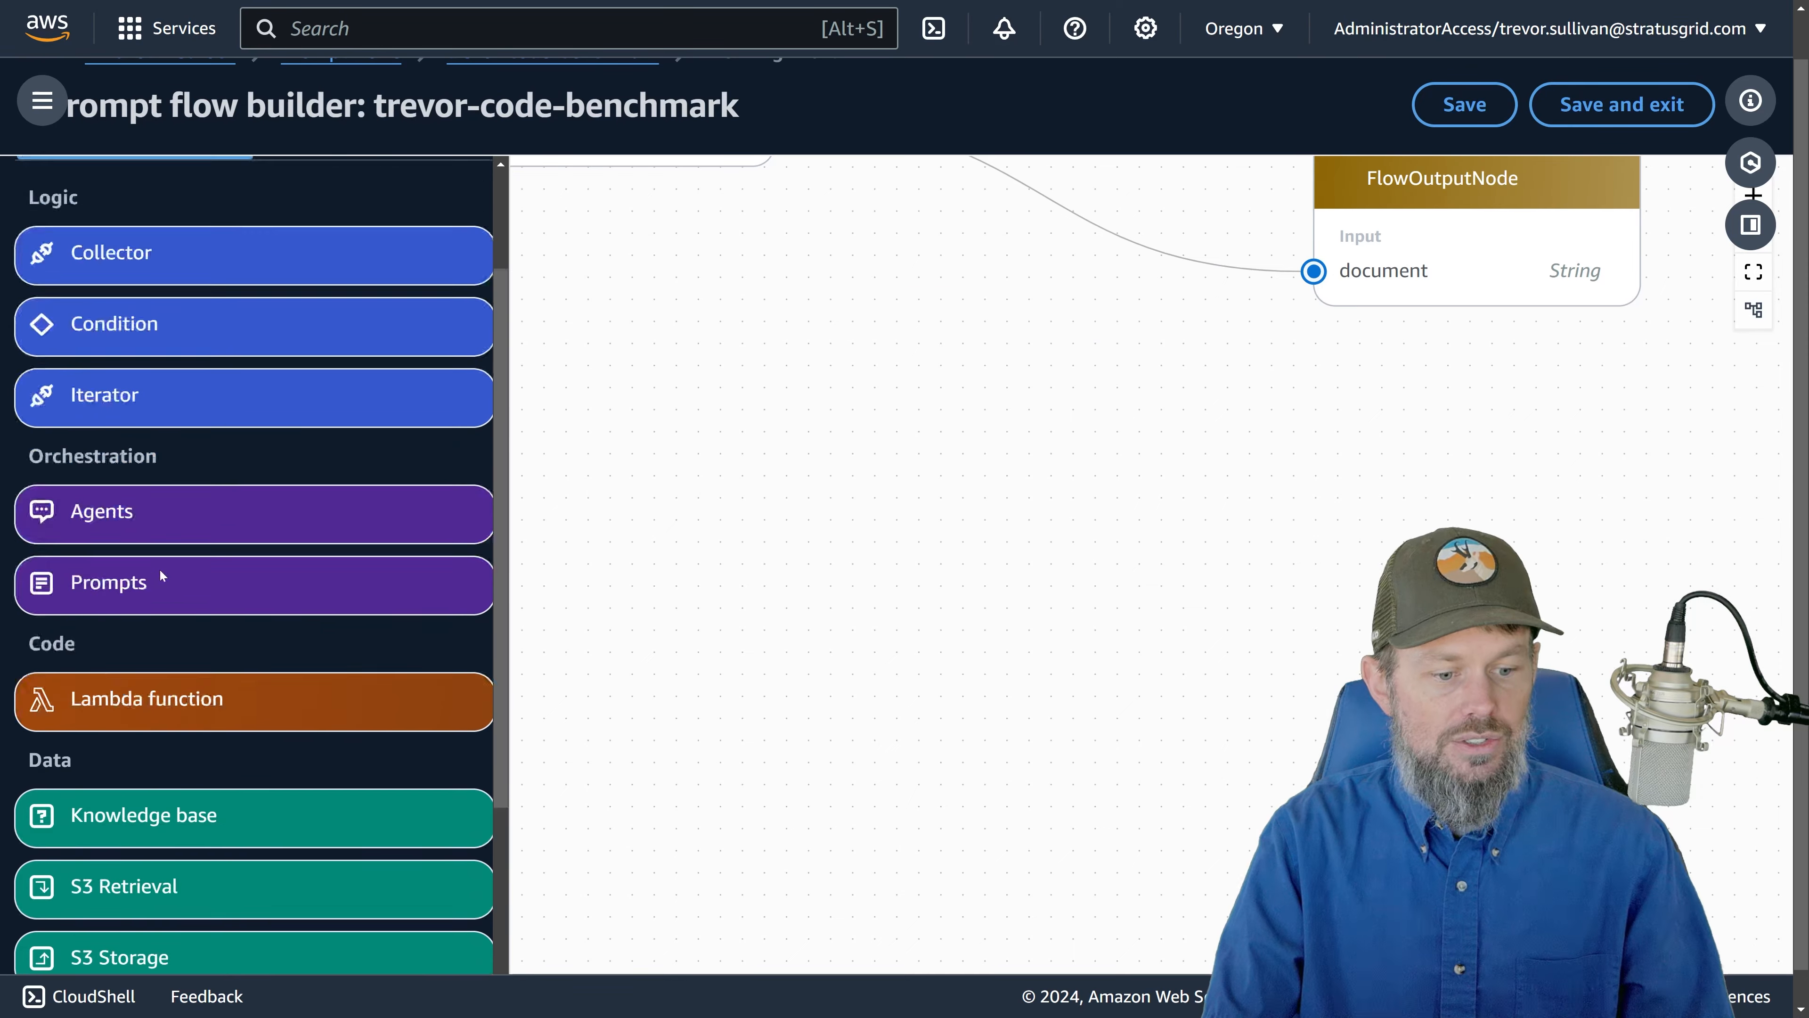
{"action": "left_click_drag", "start_coordinate": [162, 566], "coordinate": [841, 413]}
{"action": "left_click", "coordinate": [841, 413]}
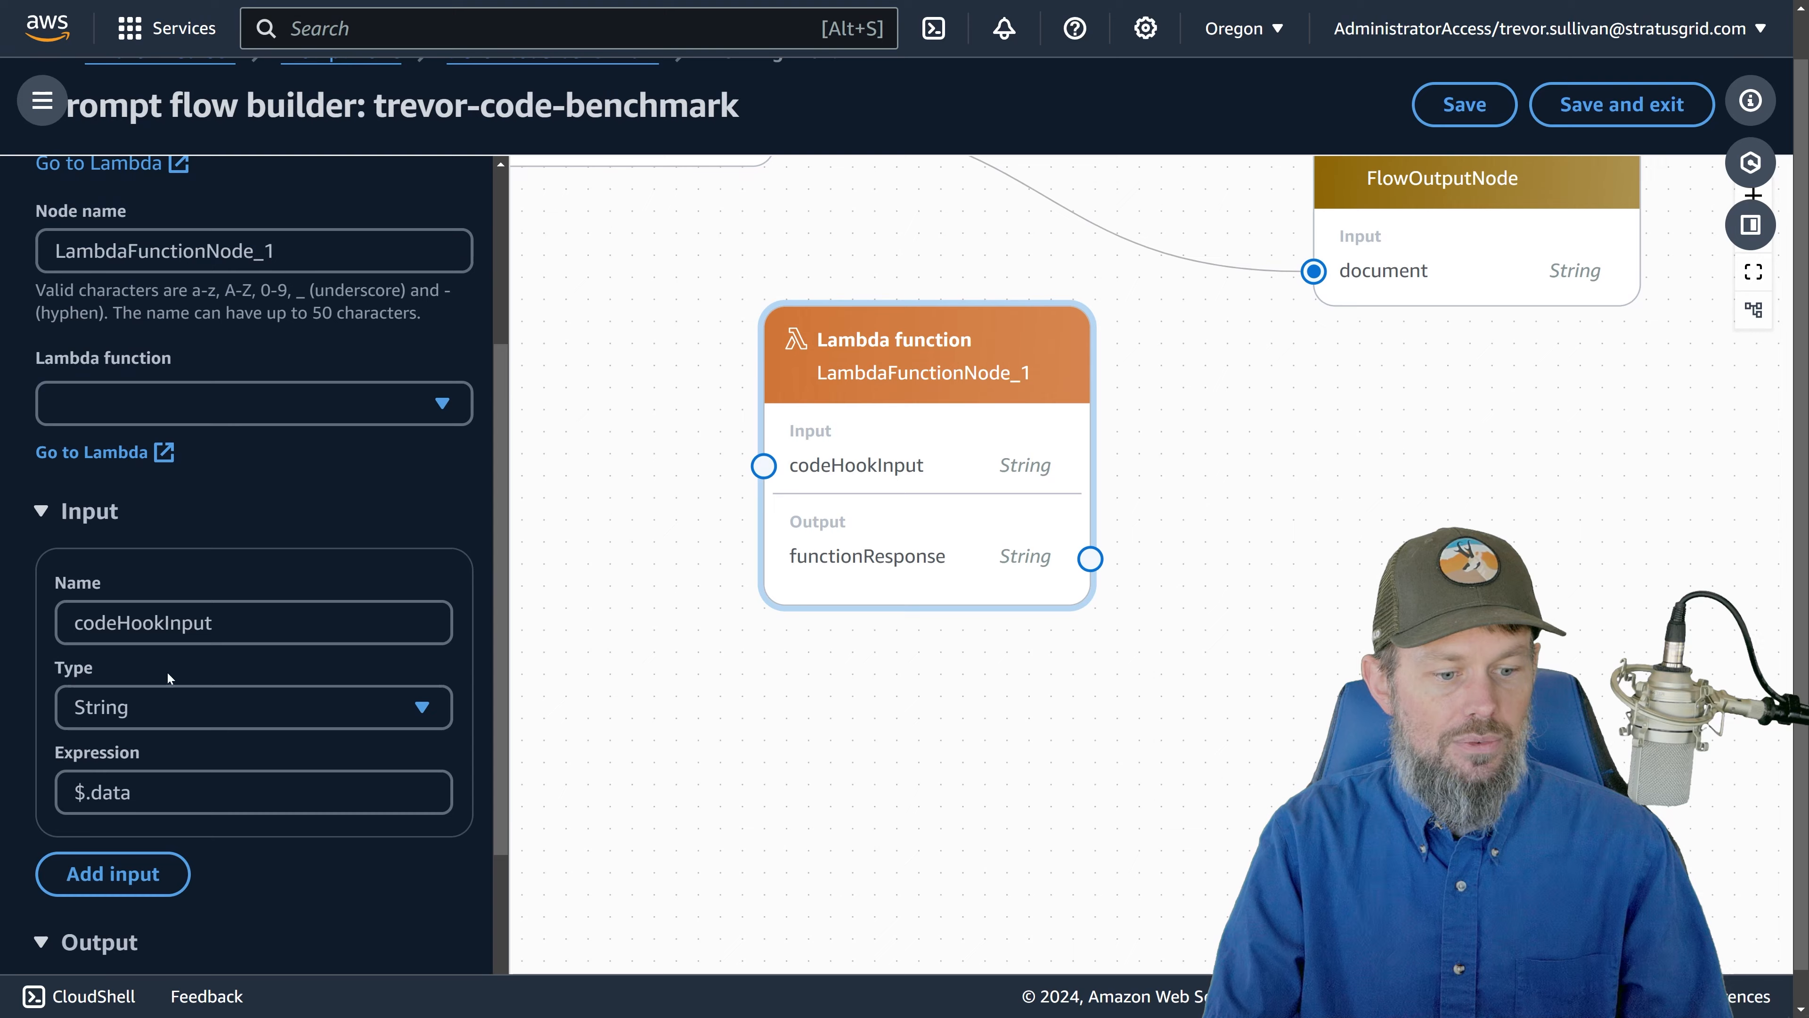
{"action": "left_click", "coordinate": [206, 403]}
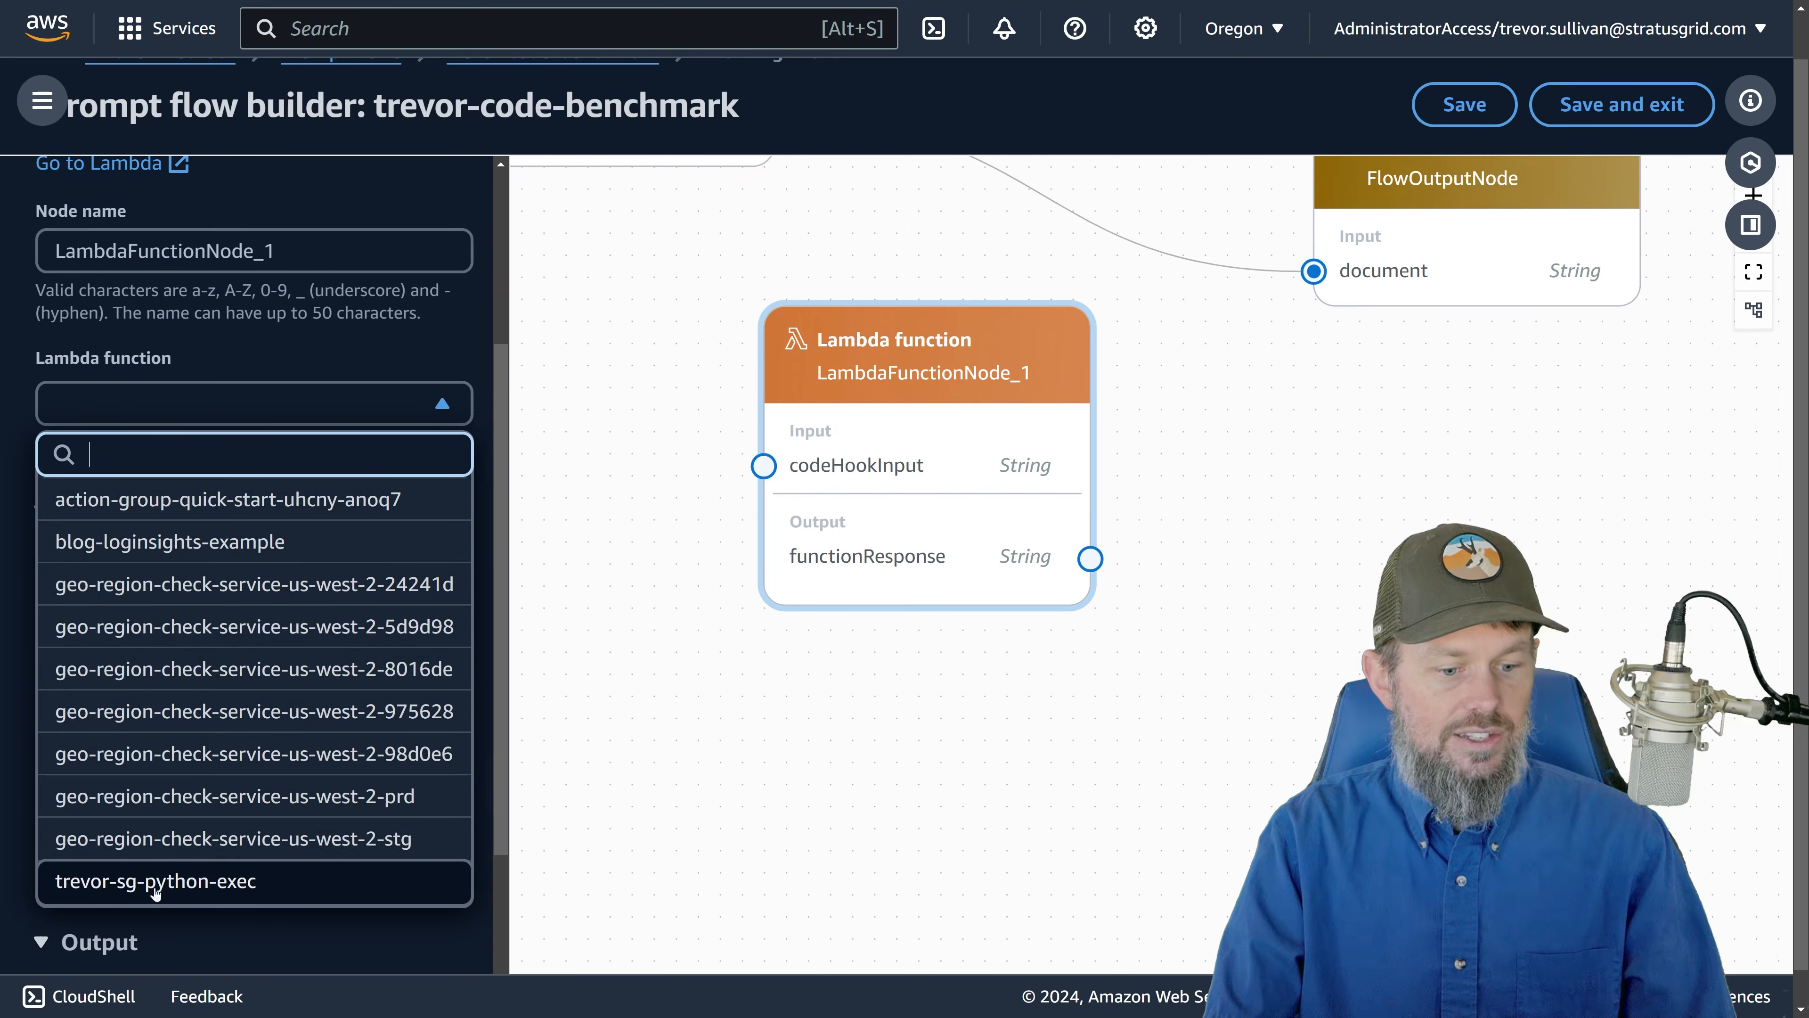
{"action": "left_click", "coordinate": [120, 889]}
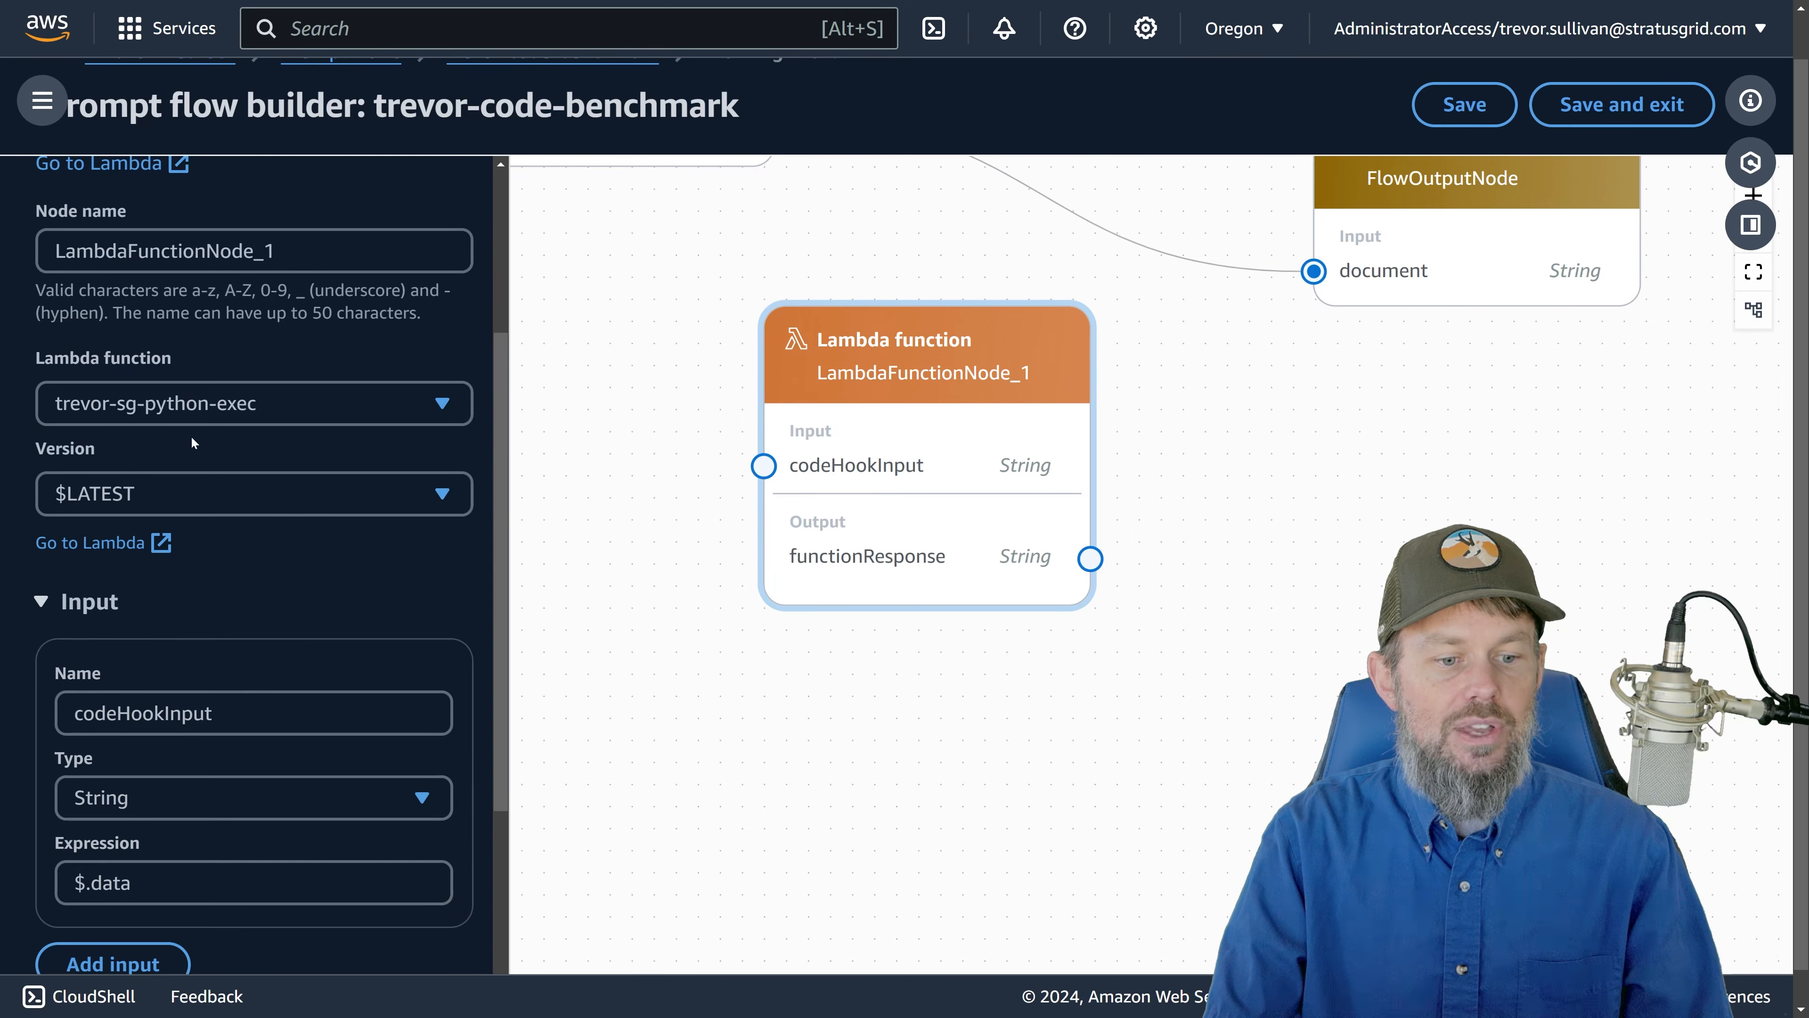
Step: Move the Lambda function node between the prompt and flow output, and reroute the prompt's modelCompletion connection to its codeHookInput
{"action": "left_click_drag", "start_coordinate": [924, 390], "coordinate": [863, 301]}
{"action": "left_click_drag", "start_coordinate": [644, 266], "coordinate": [840, 602]}
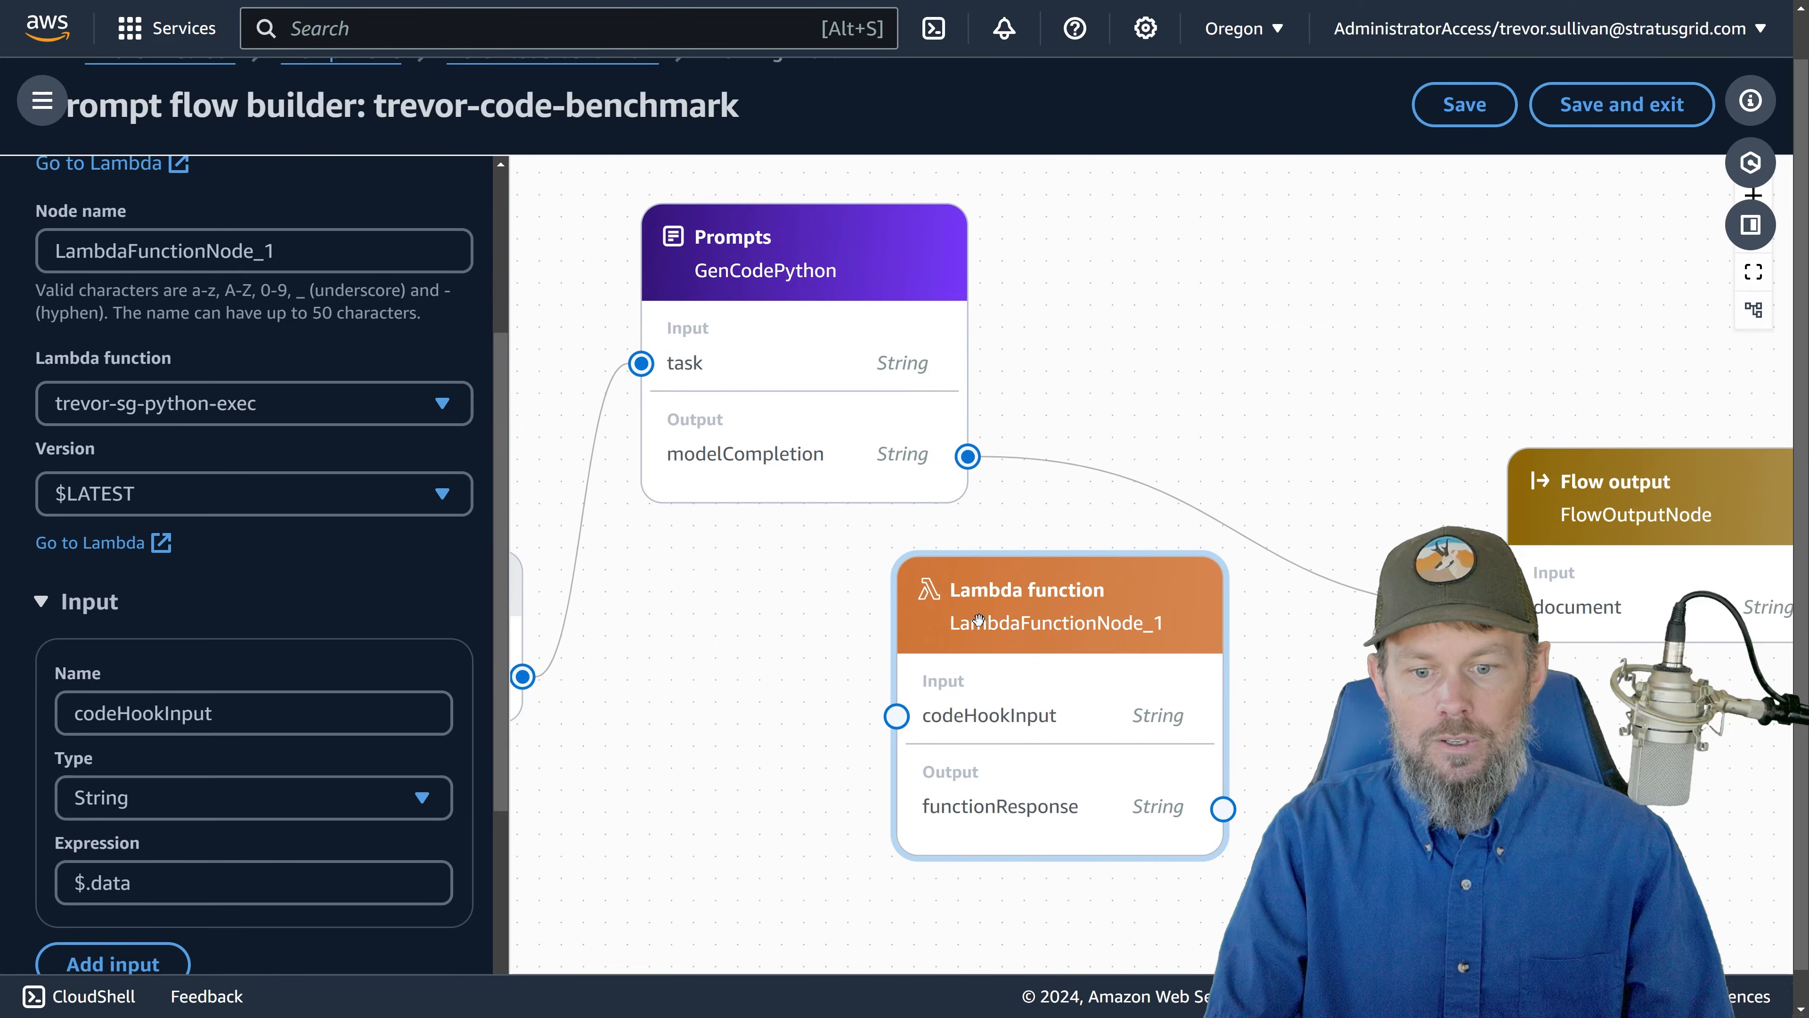
{"action": "left_click_drag", "start_coordinate": [978, 620], "coordinate": [1196, 225]}
{"action": "left_click_drag", "start_coordinate": [1302, 572], "coordinate": [1203, 606]}
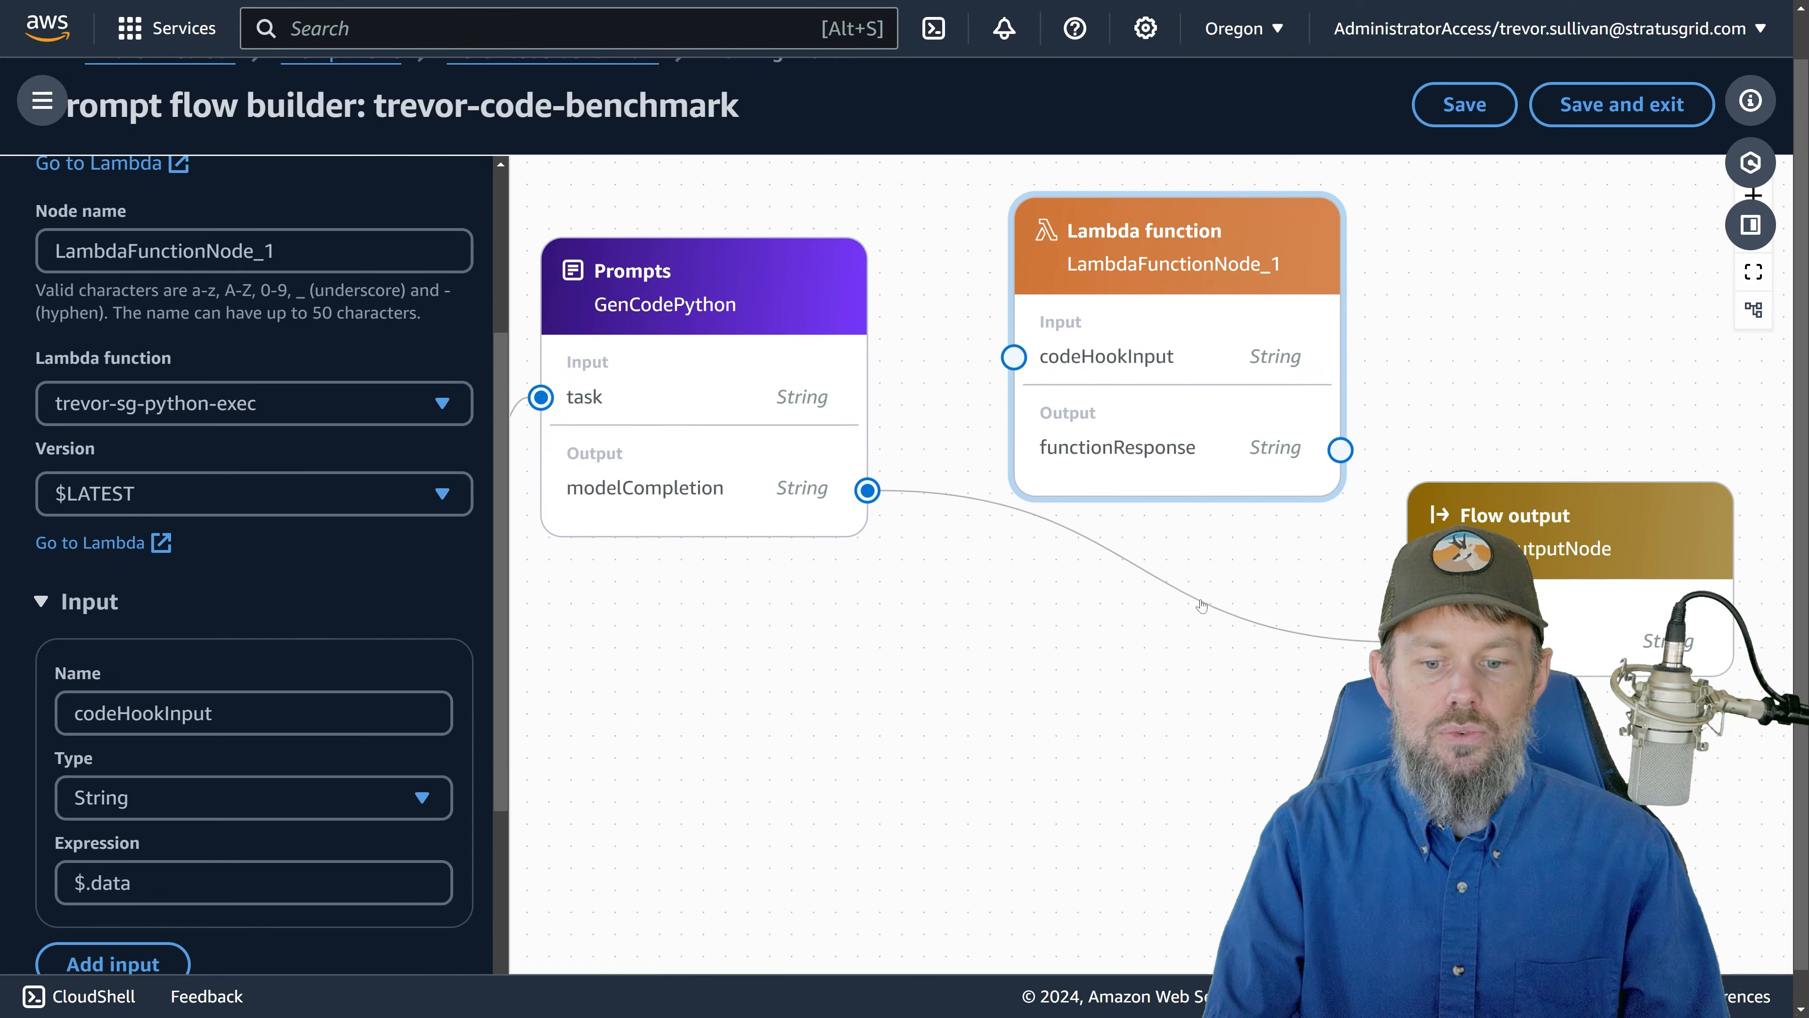
{"action": "left_click_drag", "start_coordinate": [1125, 617], "coordinate": [1015, 357]}
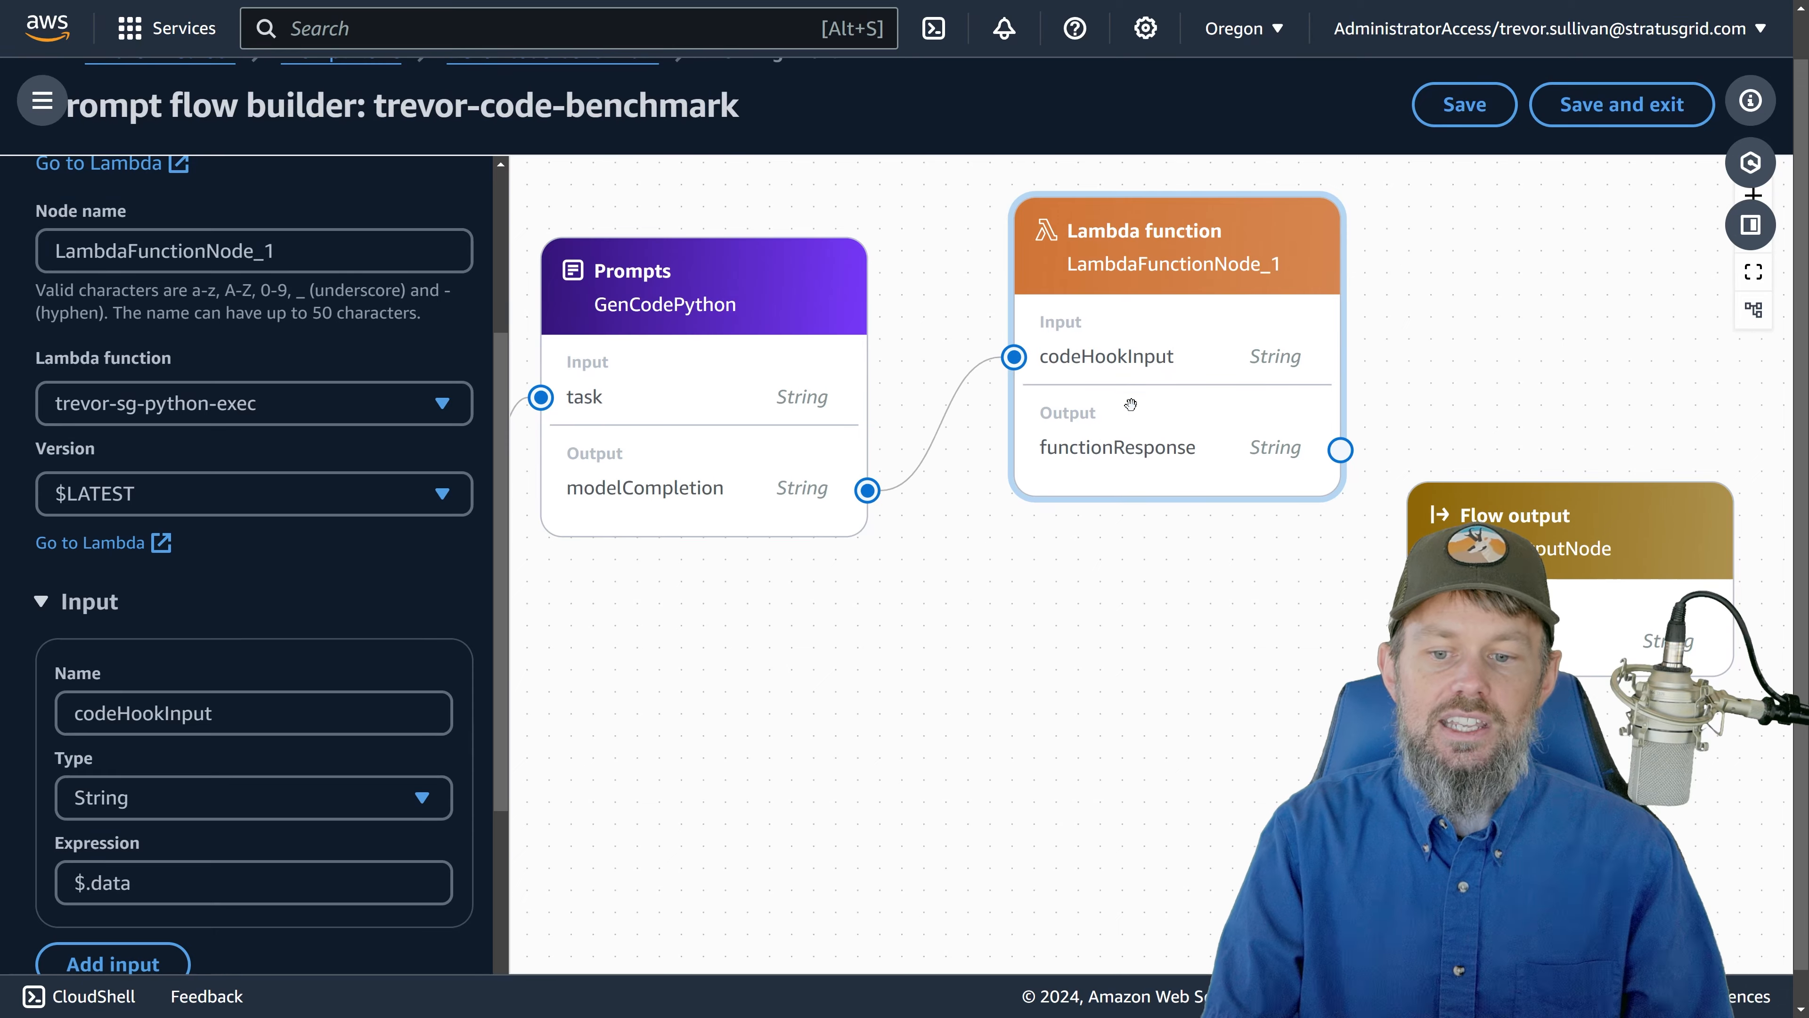
Step: Rename the Lambda function node as PythonExecutor
{"action": "left_click_drag", "start_coordinate": [970, 541], "coordinate": [1327, 488]}
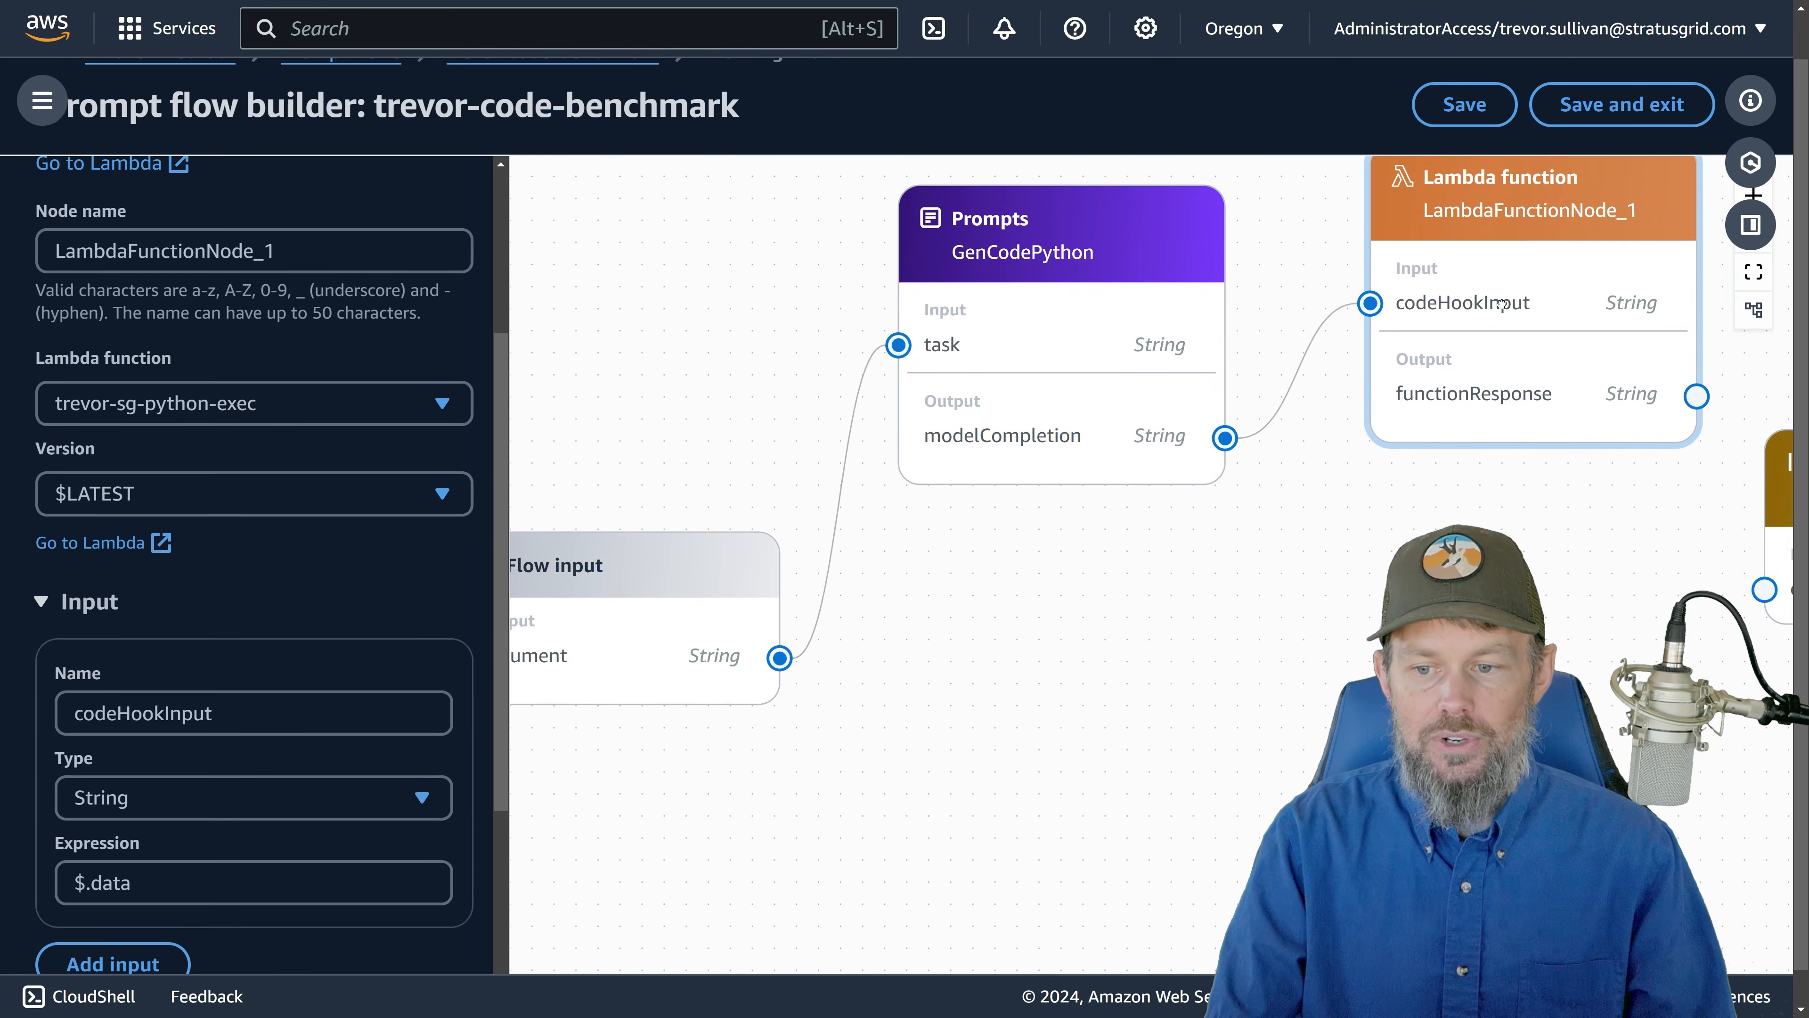
{"action": "left_click_drag", "start_coordinate": [753, 509], "coordinate": [669, 554]}
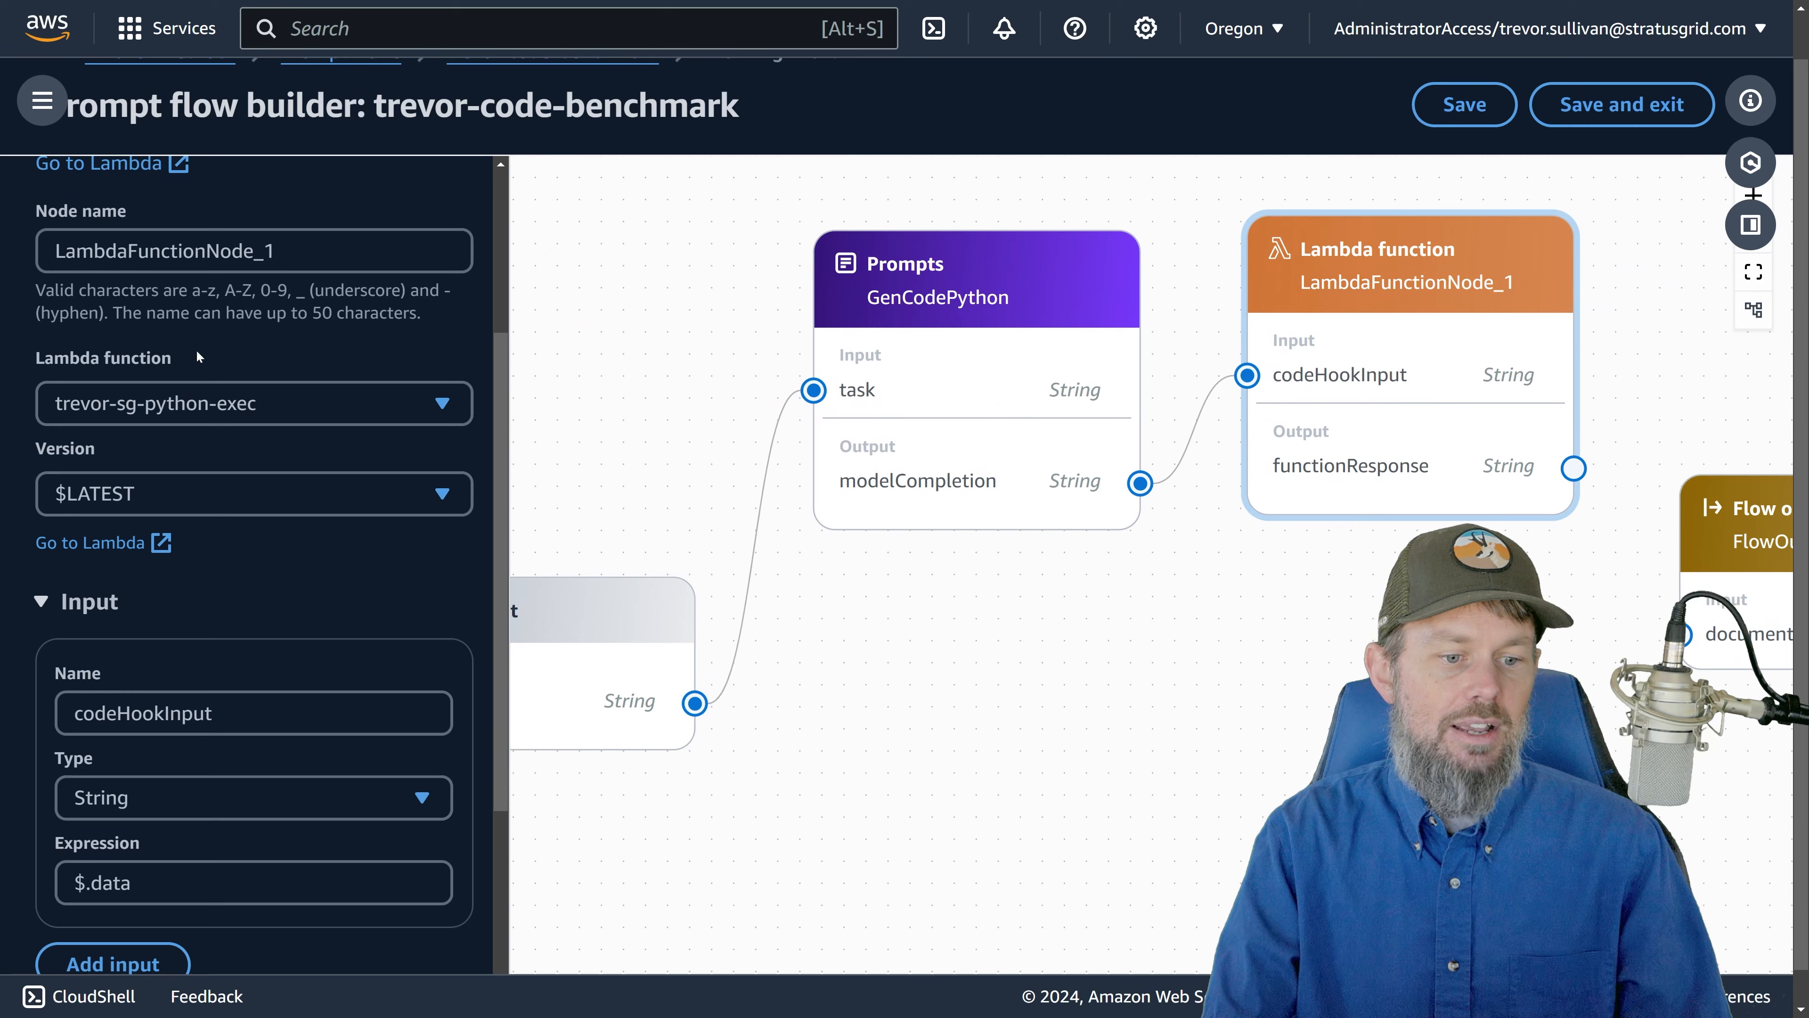
{"action": "left_click", "coordinate": [220, 251]}
{"action": "key", "text": "ctrl+a"}
{"action": "type", "text": "PythonExecutor"}
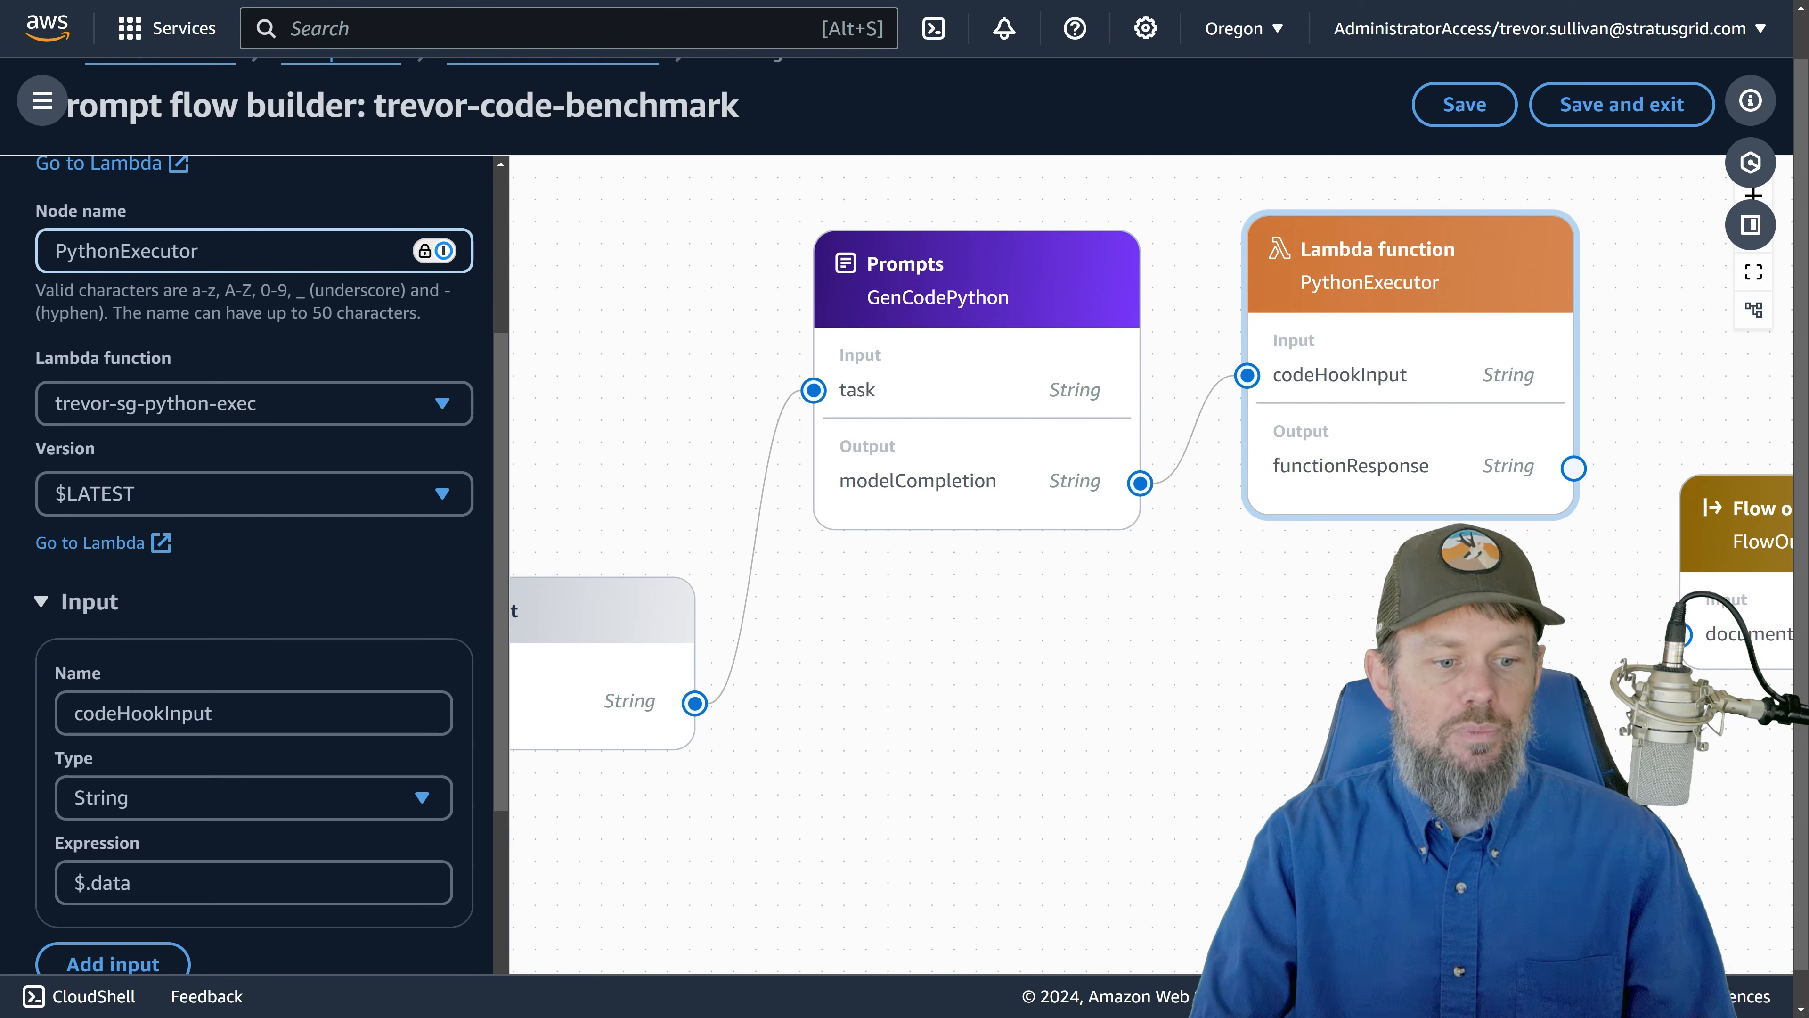
Step: Move the flow input node up level with GenCodePython and shift GenCodePython closer to the PythonExecutor node
{"action": "left_click", "coordinate": [1007, 494]}
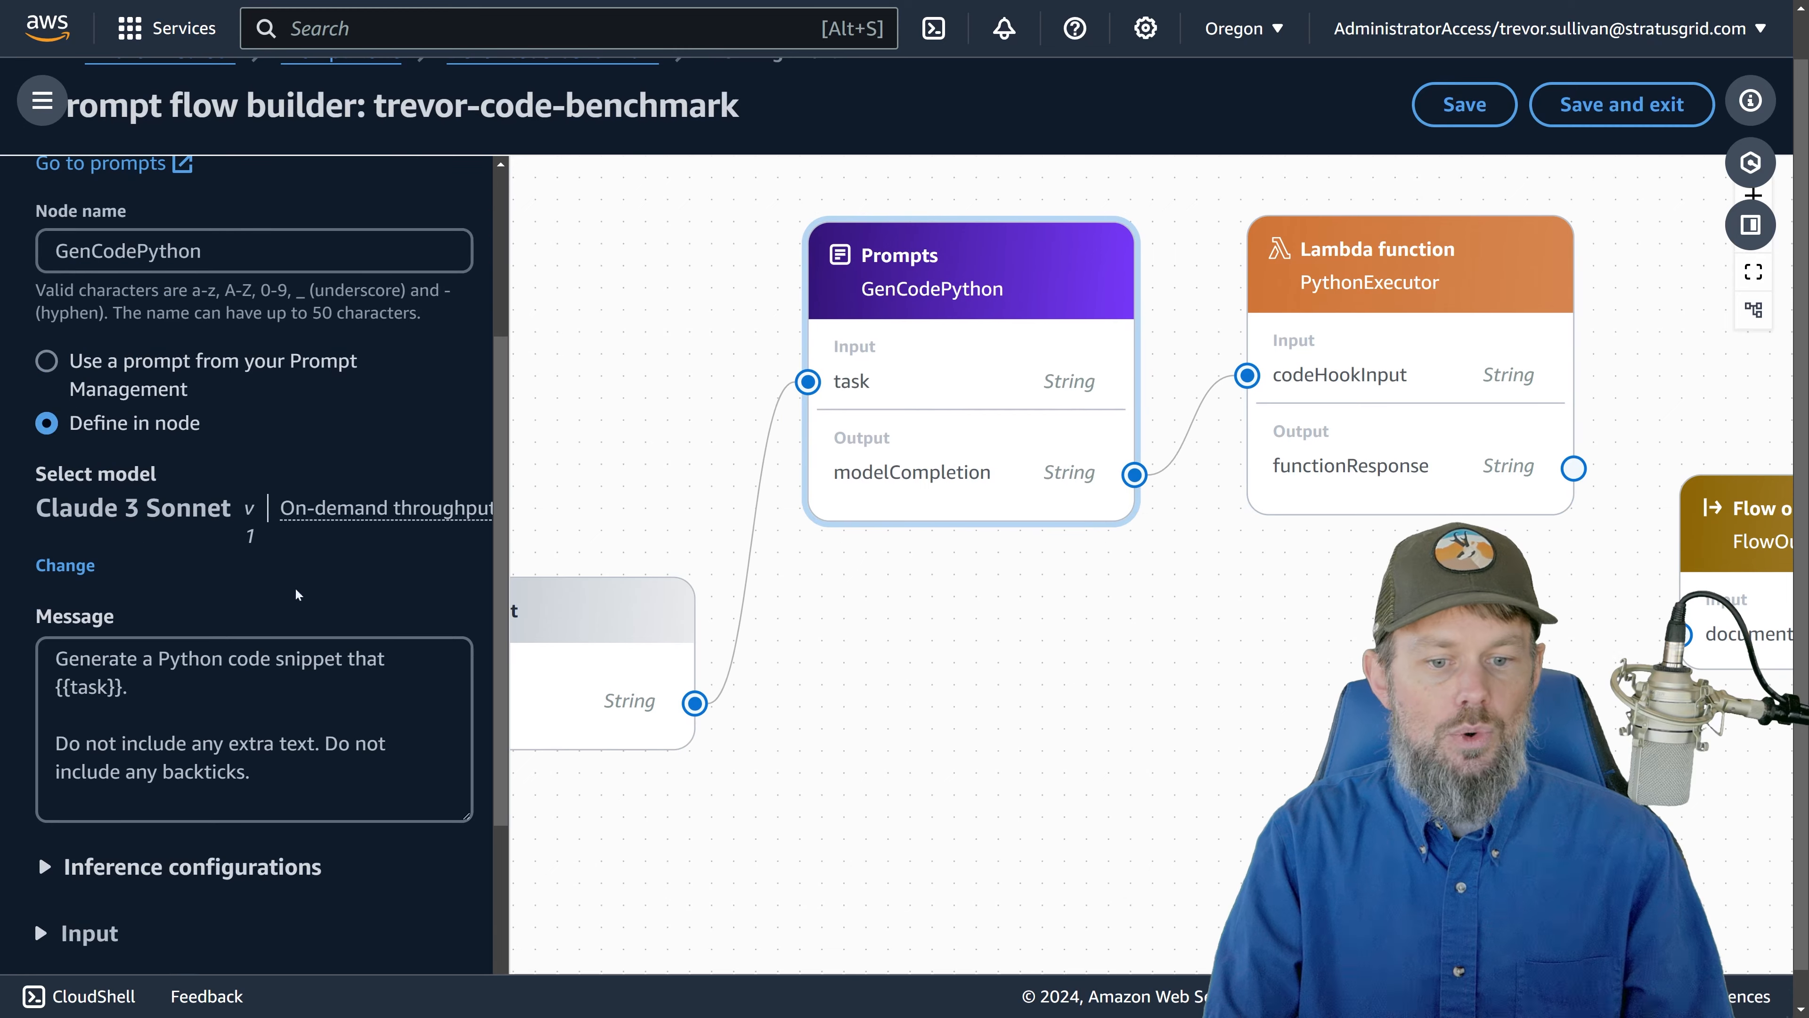
{"action": "left_click_drag", "start_coordinate": [659, 655], "coordinate": [659, 401]}
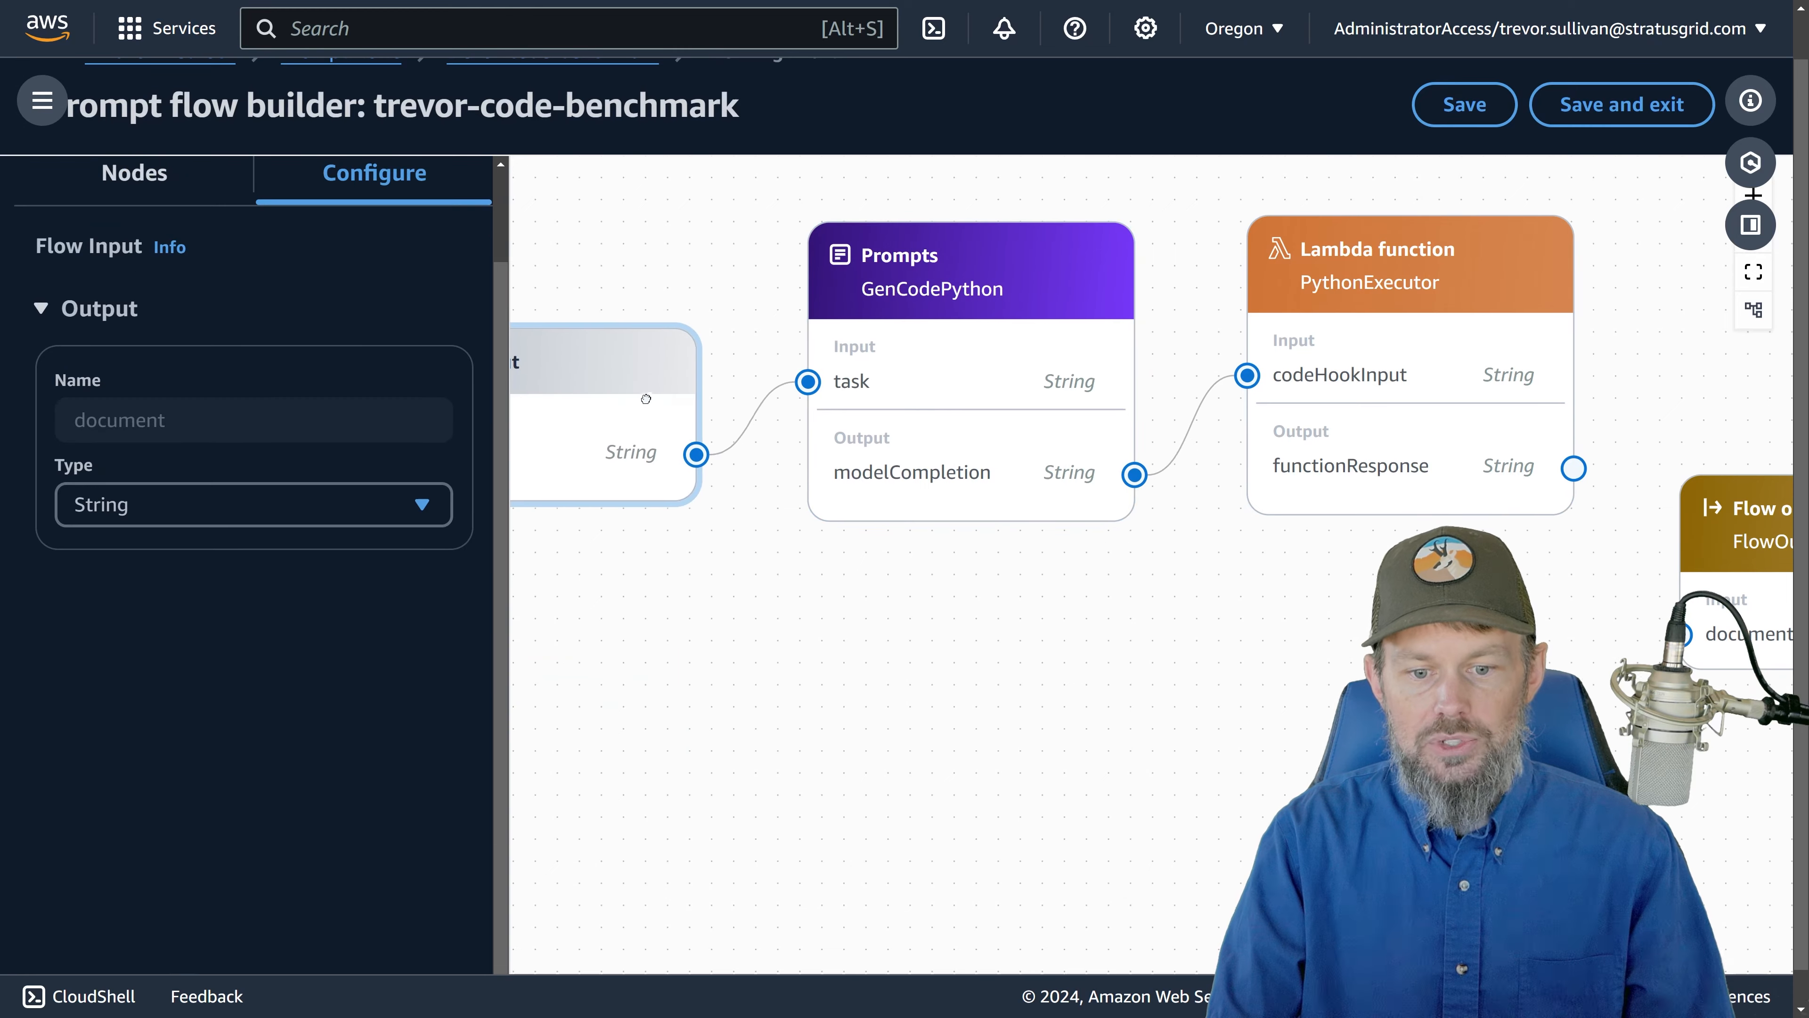
{"action": "left_click_drag", "start_coordinate": [946, 345], "coordinate": [999, 364]}
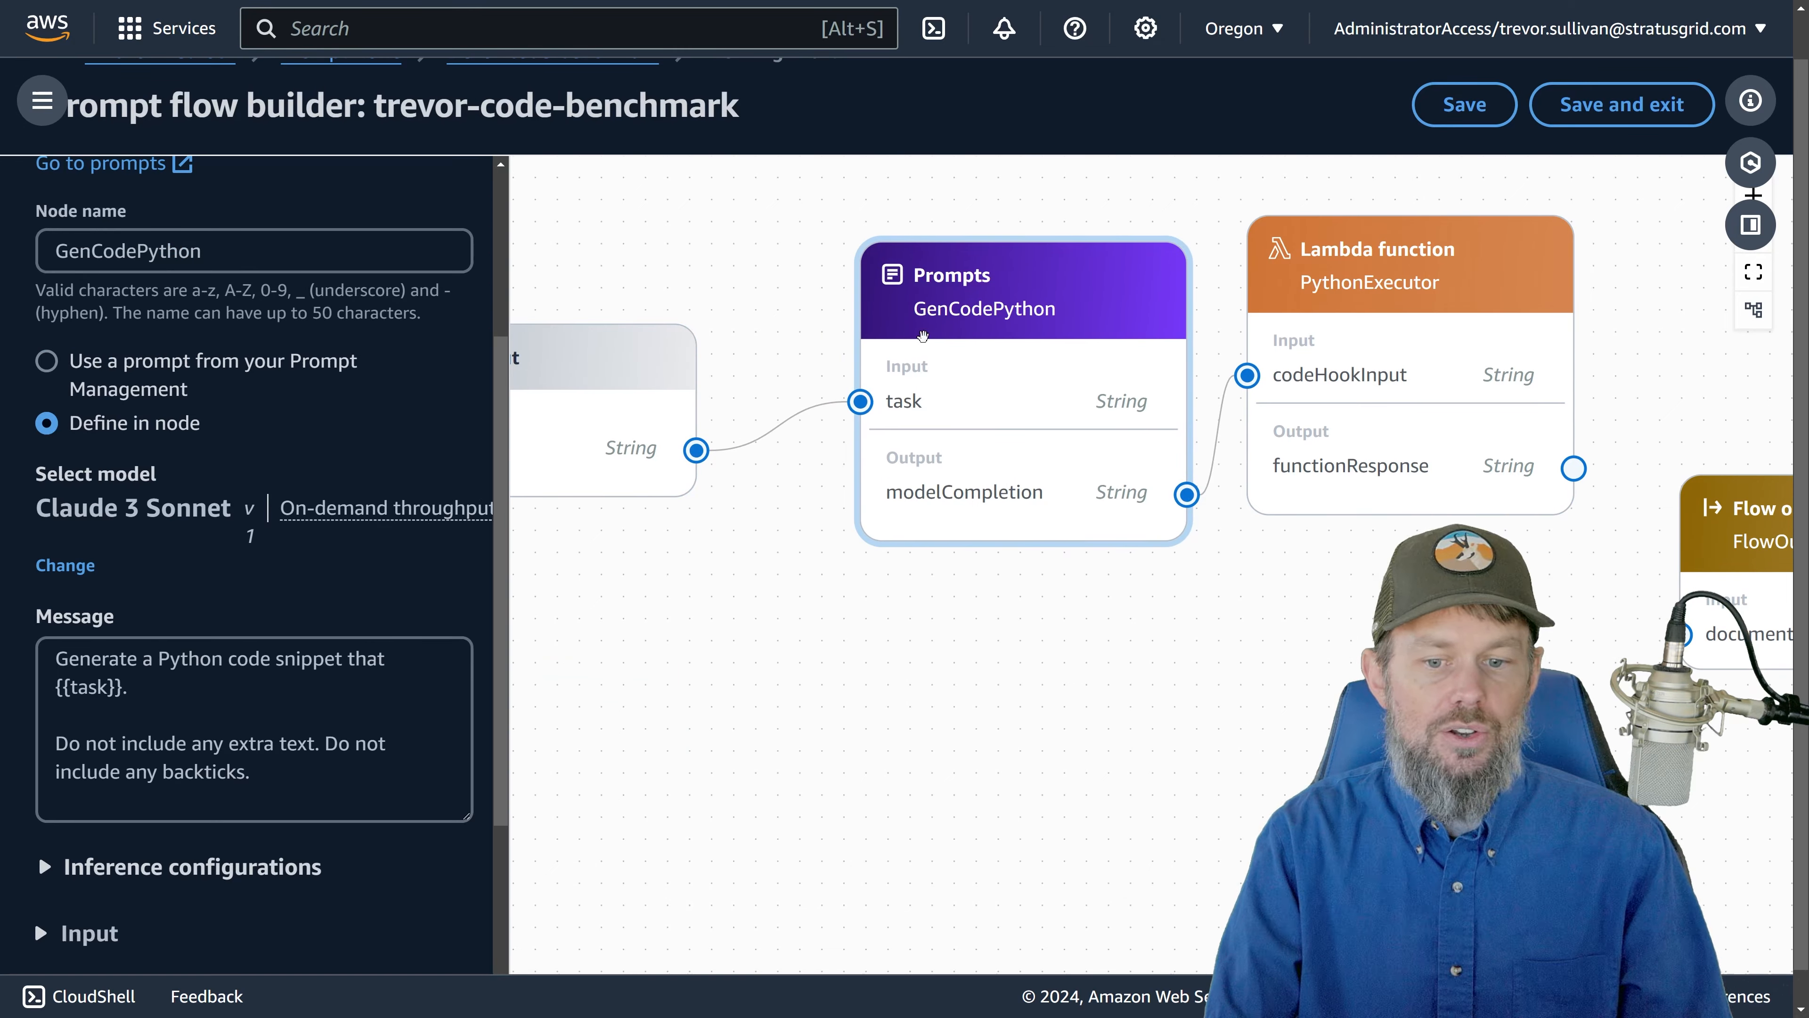
{"action": "scroll", "coordinate": [248, 342], "scroll_direction": "up", "scroll_amount": 4}
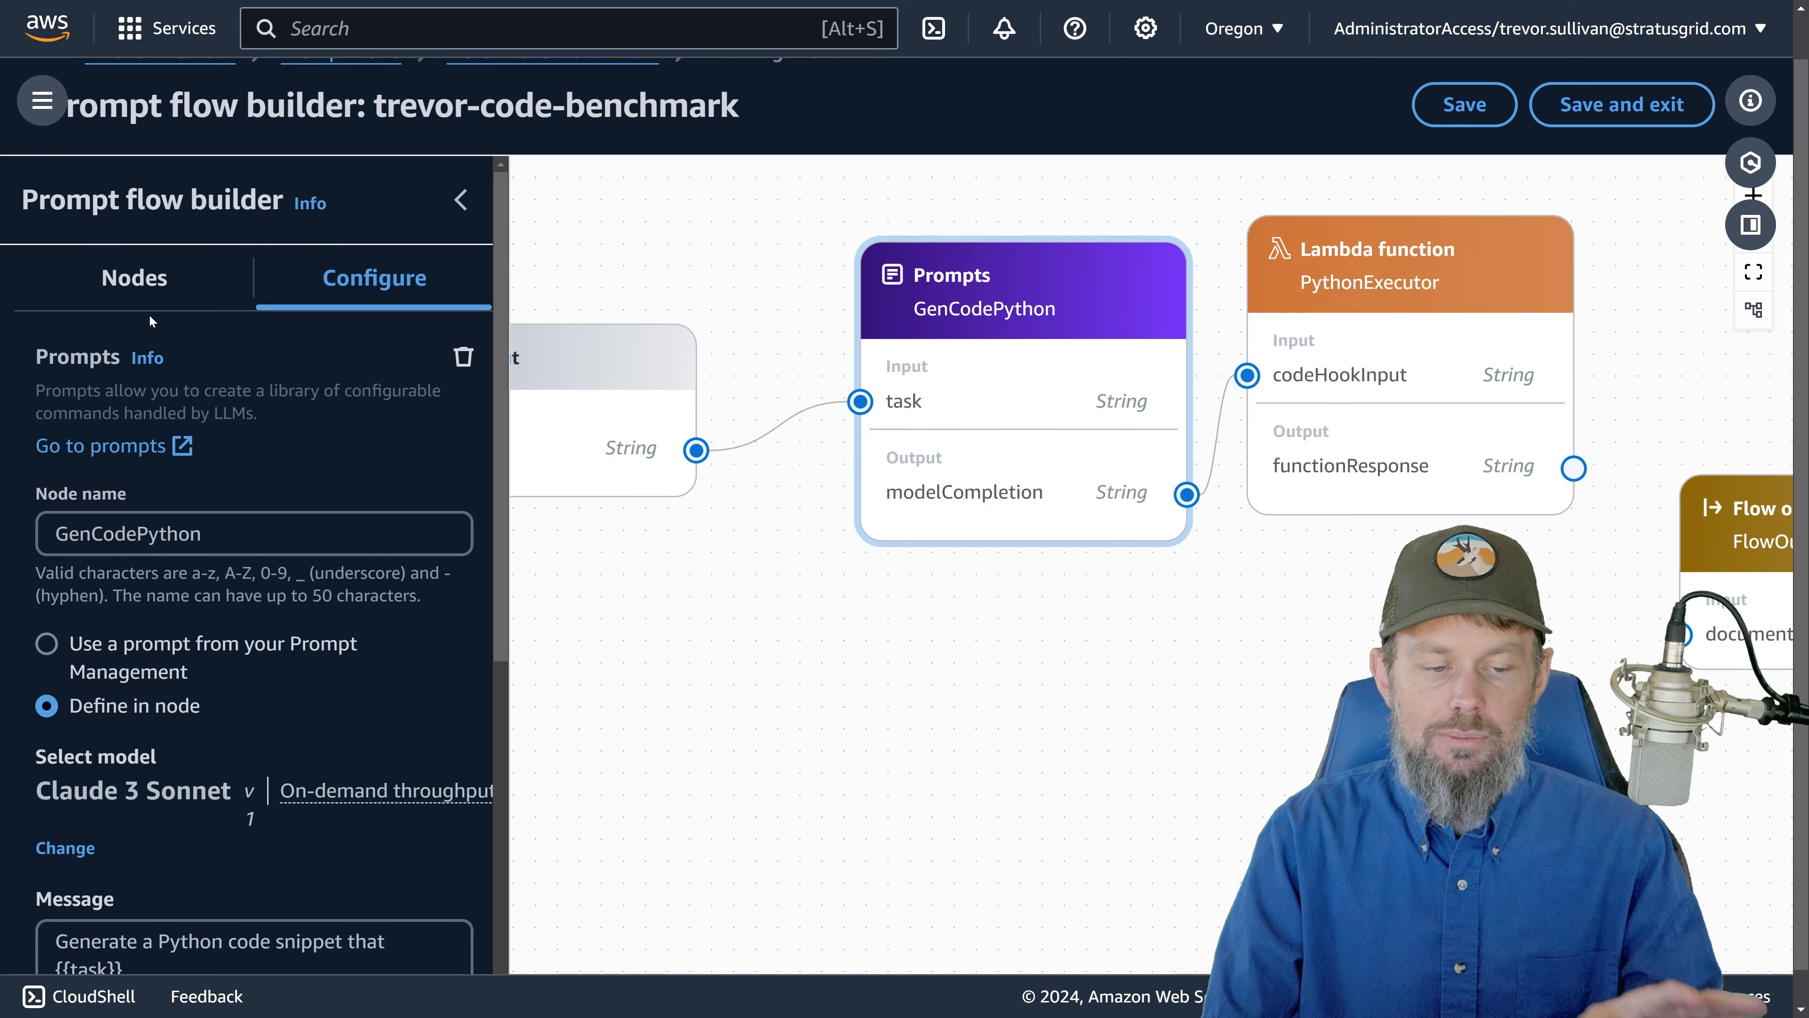
Step: Add a second Prompts node below GenCodePython and copy the message text from GenCodePython
{"action": "left_click", "coordinate": [139, 281]}
{"action": "left_click_drag", "start_coordinate": [319, 739], "coordinate": [819, 663]}
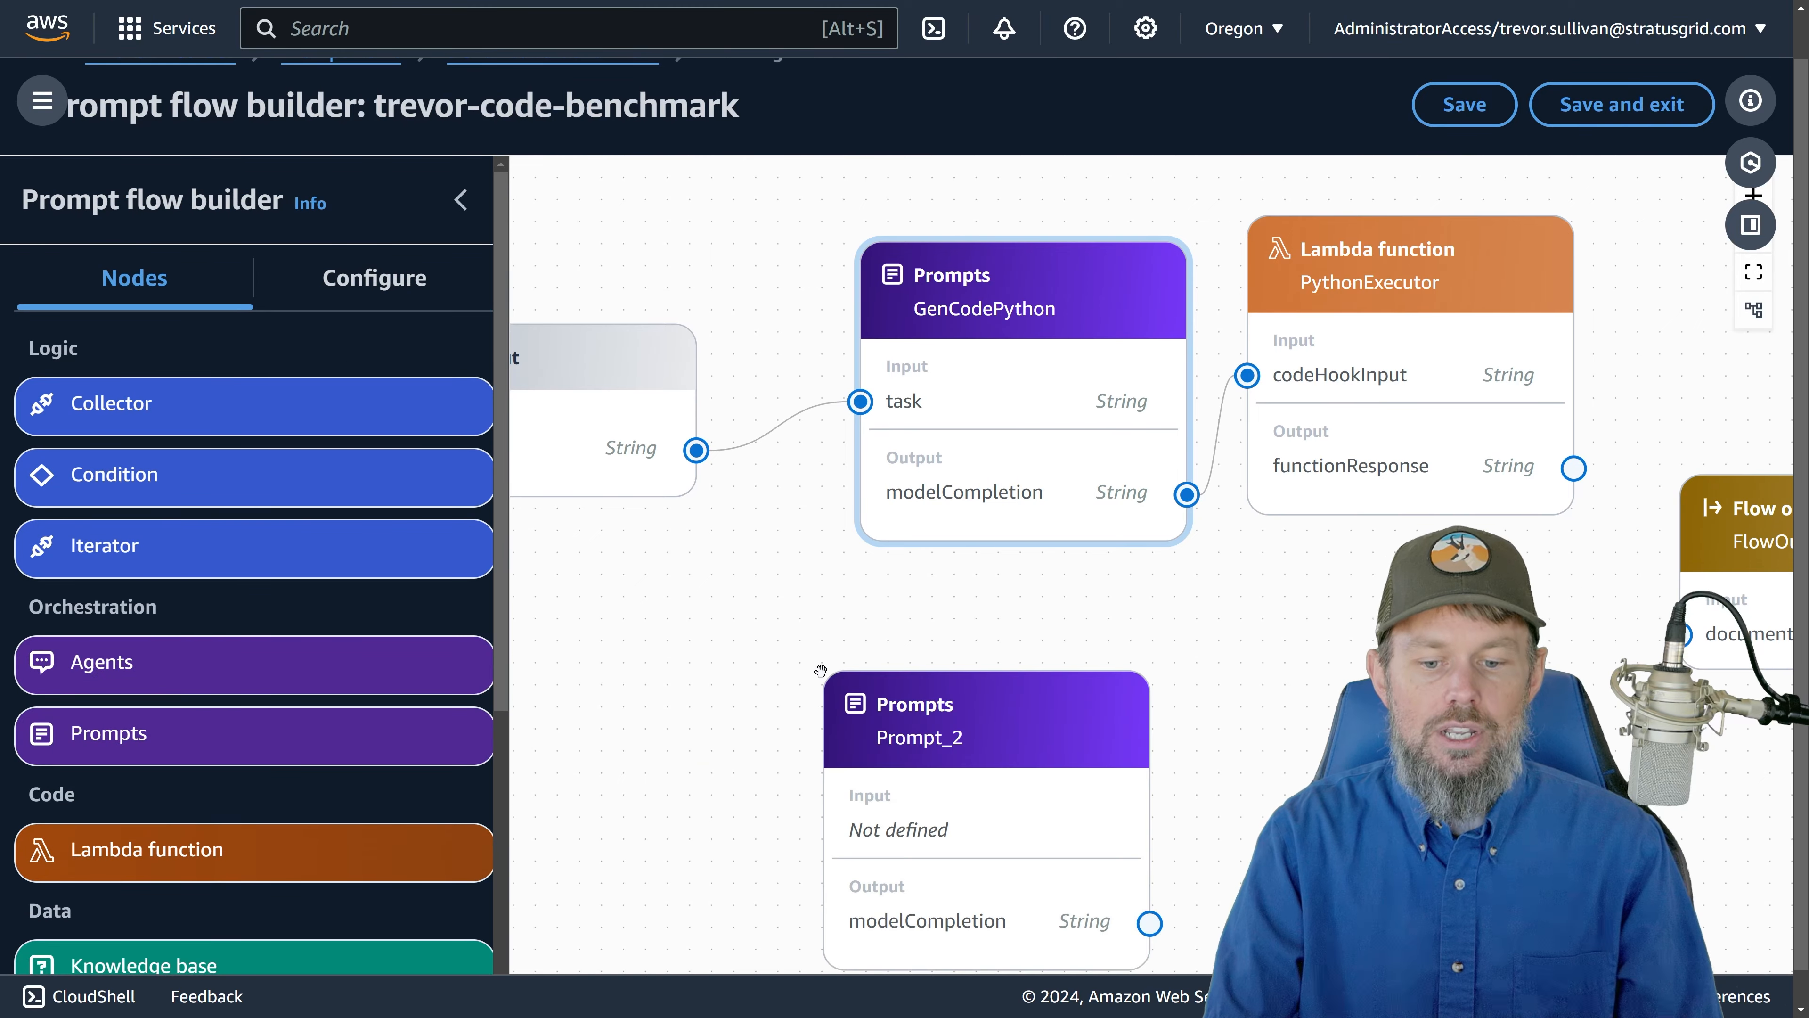
{"action": "left_click", "coordinate": [961, 405]}
{"action": "left_click_drag", "start_coordinate": [285, 706], "coordinate": [21, 510]}
{"action": "key", "text": "ctrl+c"}
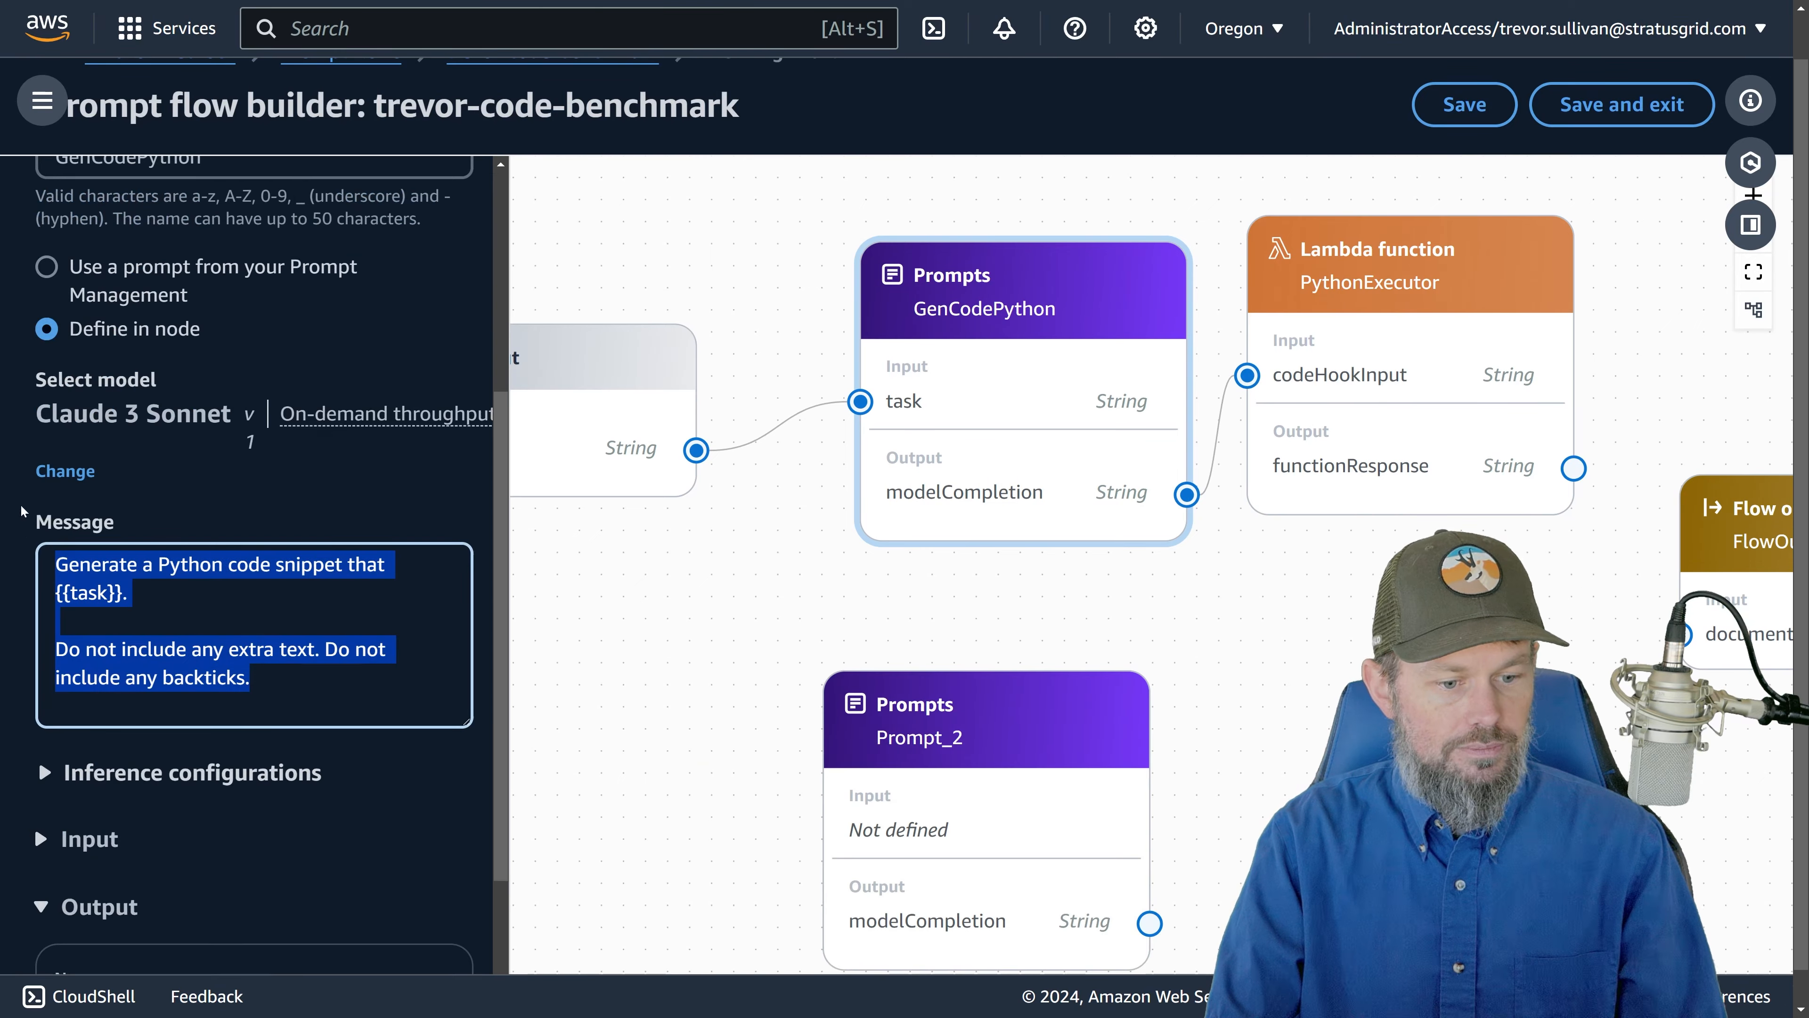
{"action": "left_click", "coordinate": [242, 620]}
{"action": "scroll", "coordinate": [954, 767], "scroll_direction": "down", "scroll_amount": 2}
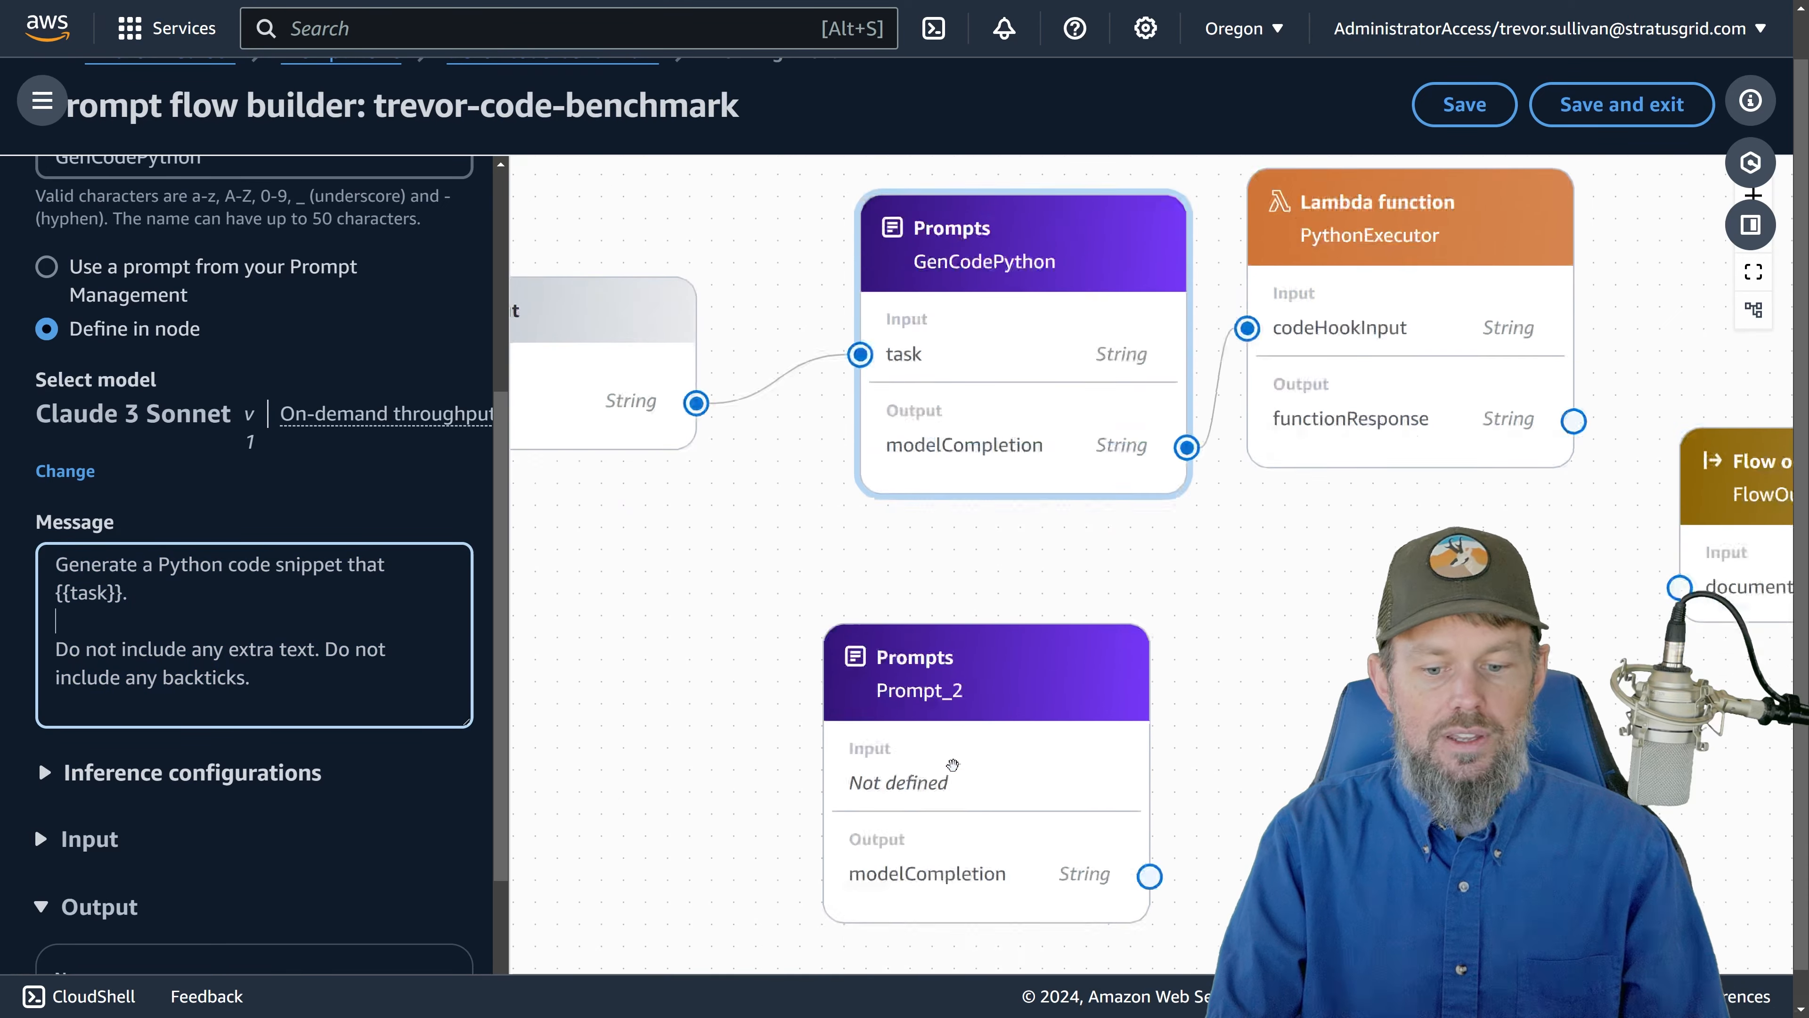
{"action": "left_click", "coordinate": [945, 659]}
{"action": "left_click_drag", "start_coordinate": [695, 353], "coordinate": [1679, 539]}
{"action": "left_click", "coordinate": [1584, 531]}
{"action": "key", "text": "Delete"}
Step: Nudge the new Prompts node up slightly and rename it as GenCodeJavaScript
{"action": "left_click_drag", "start_coordinate": [1019, 620], "coordinate": [1020, 600]}
{"action": "double_click", "coordinate": [100, 533]}
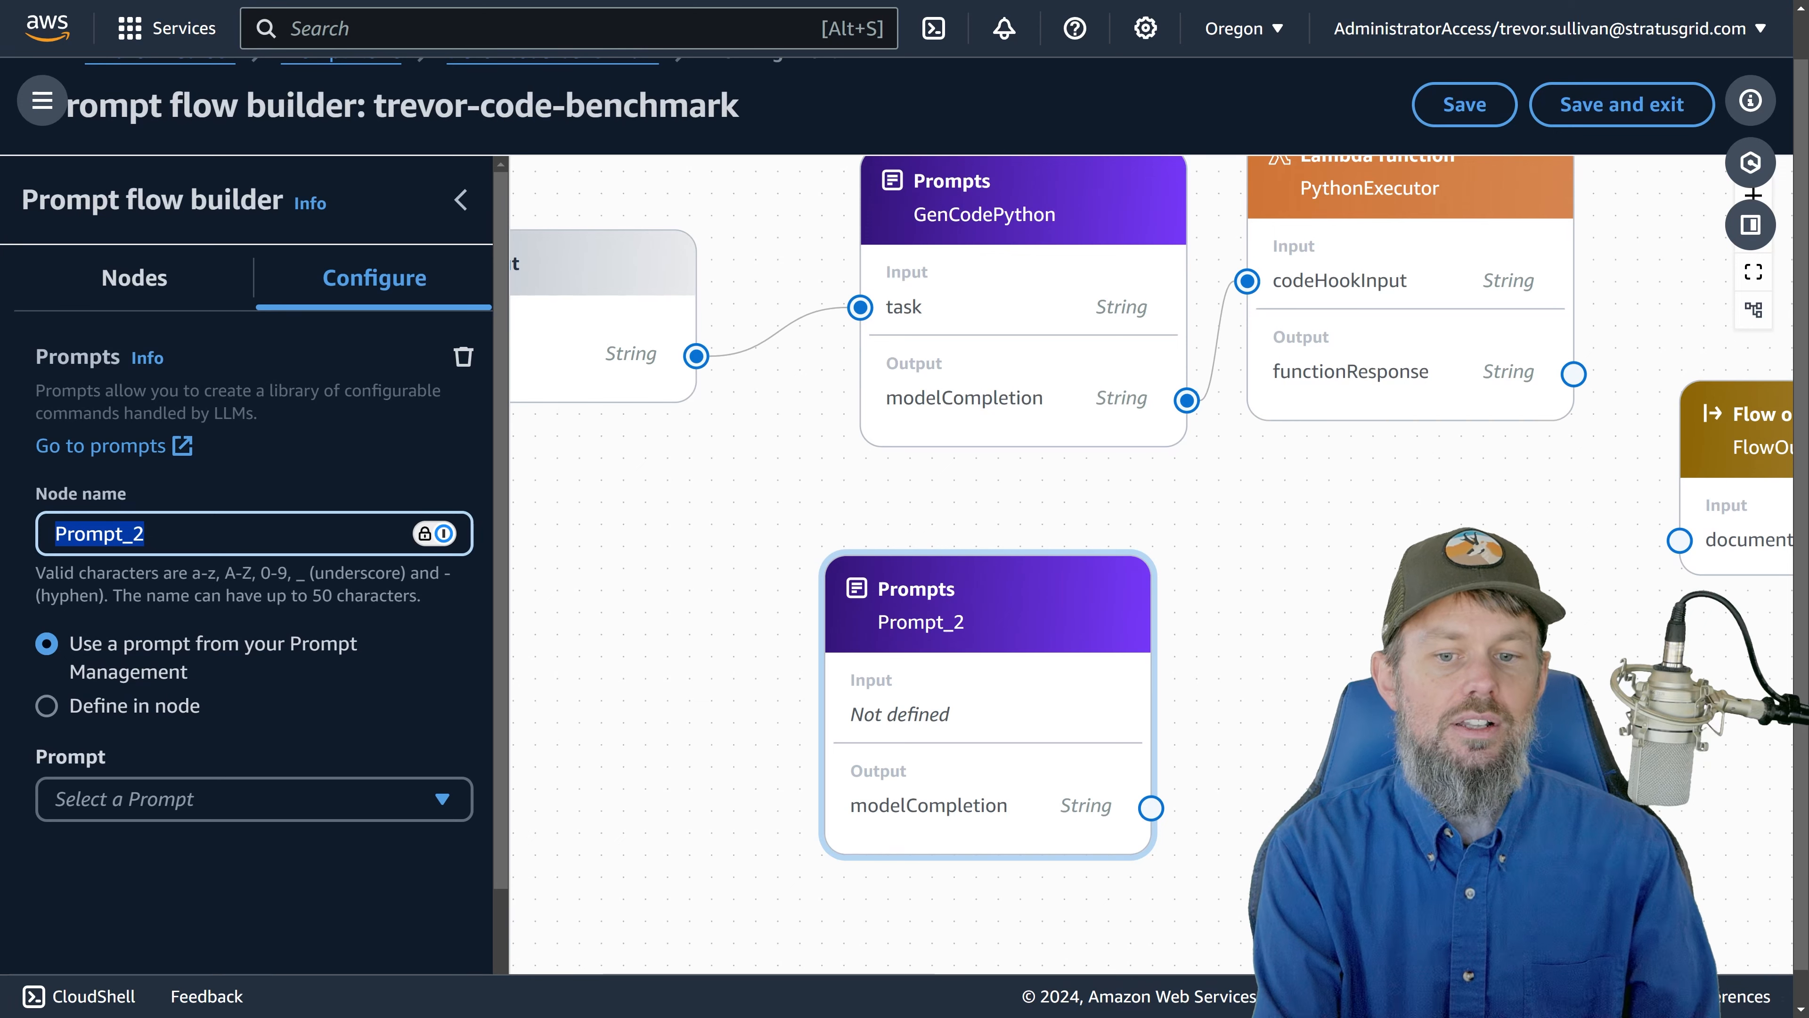
{"action": "type", "text": "GenCodeJ"}
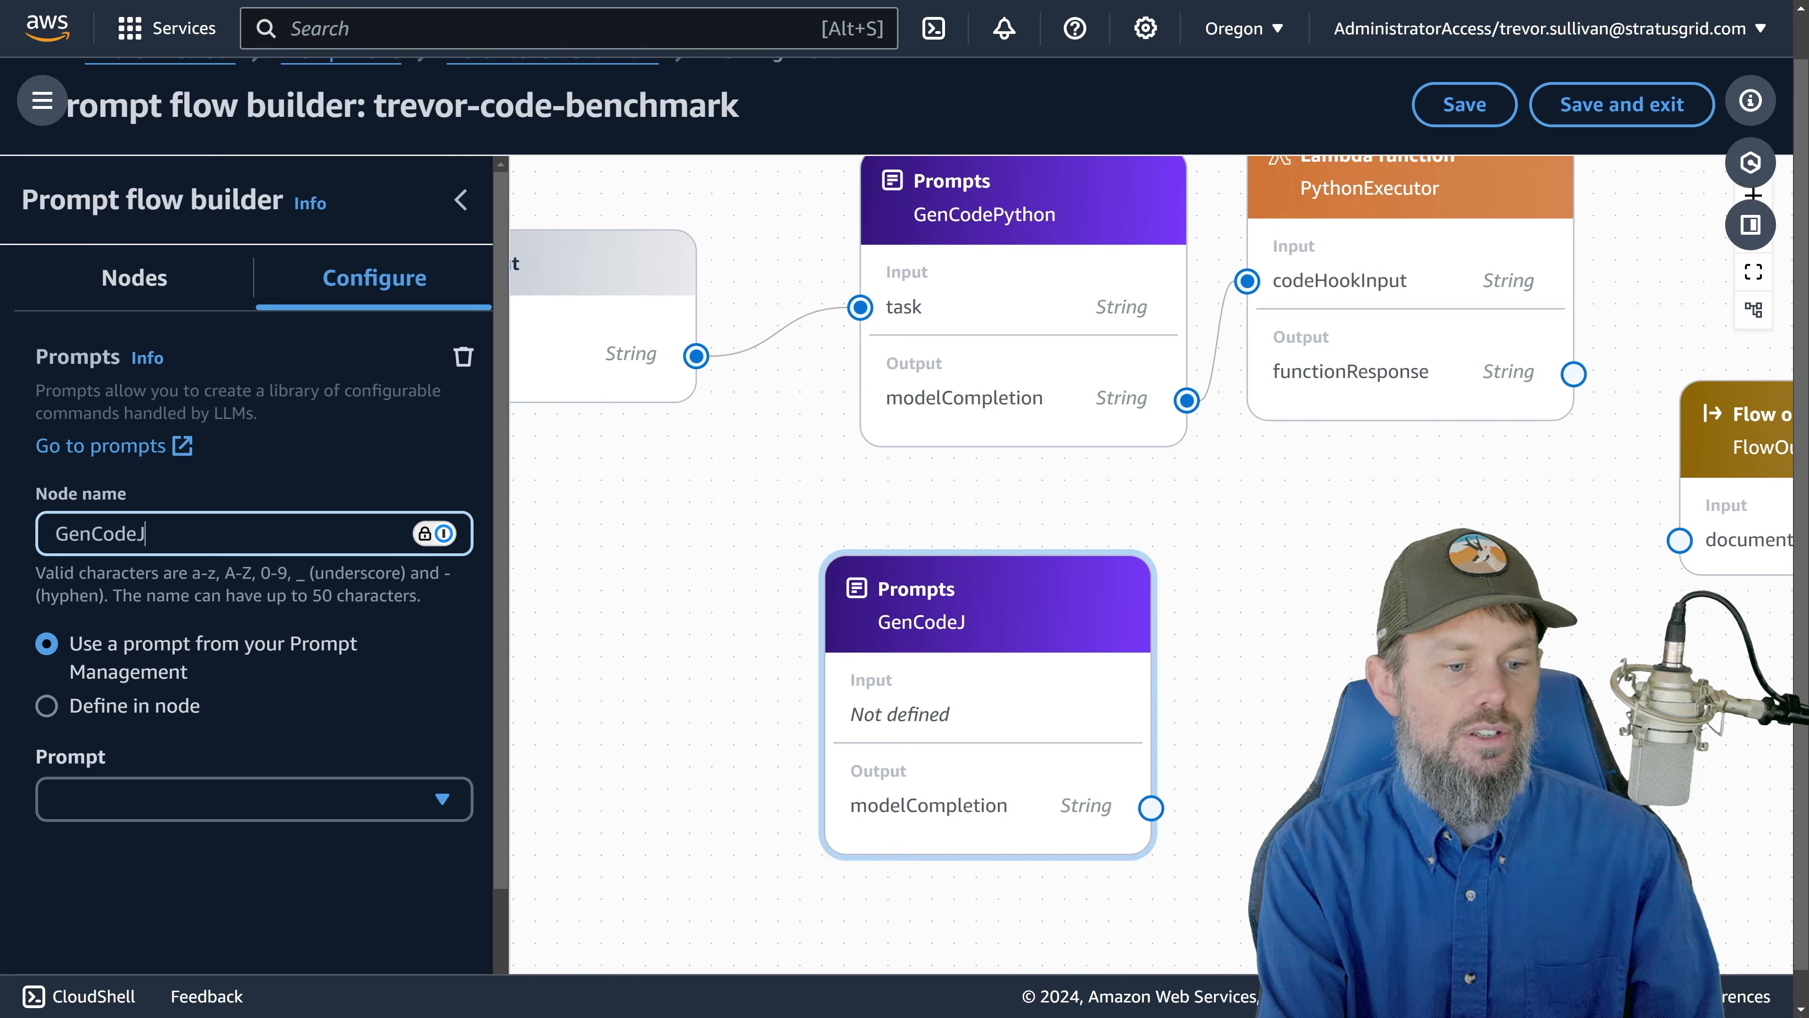
{"action": "type", "text": "avaScript"}
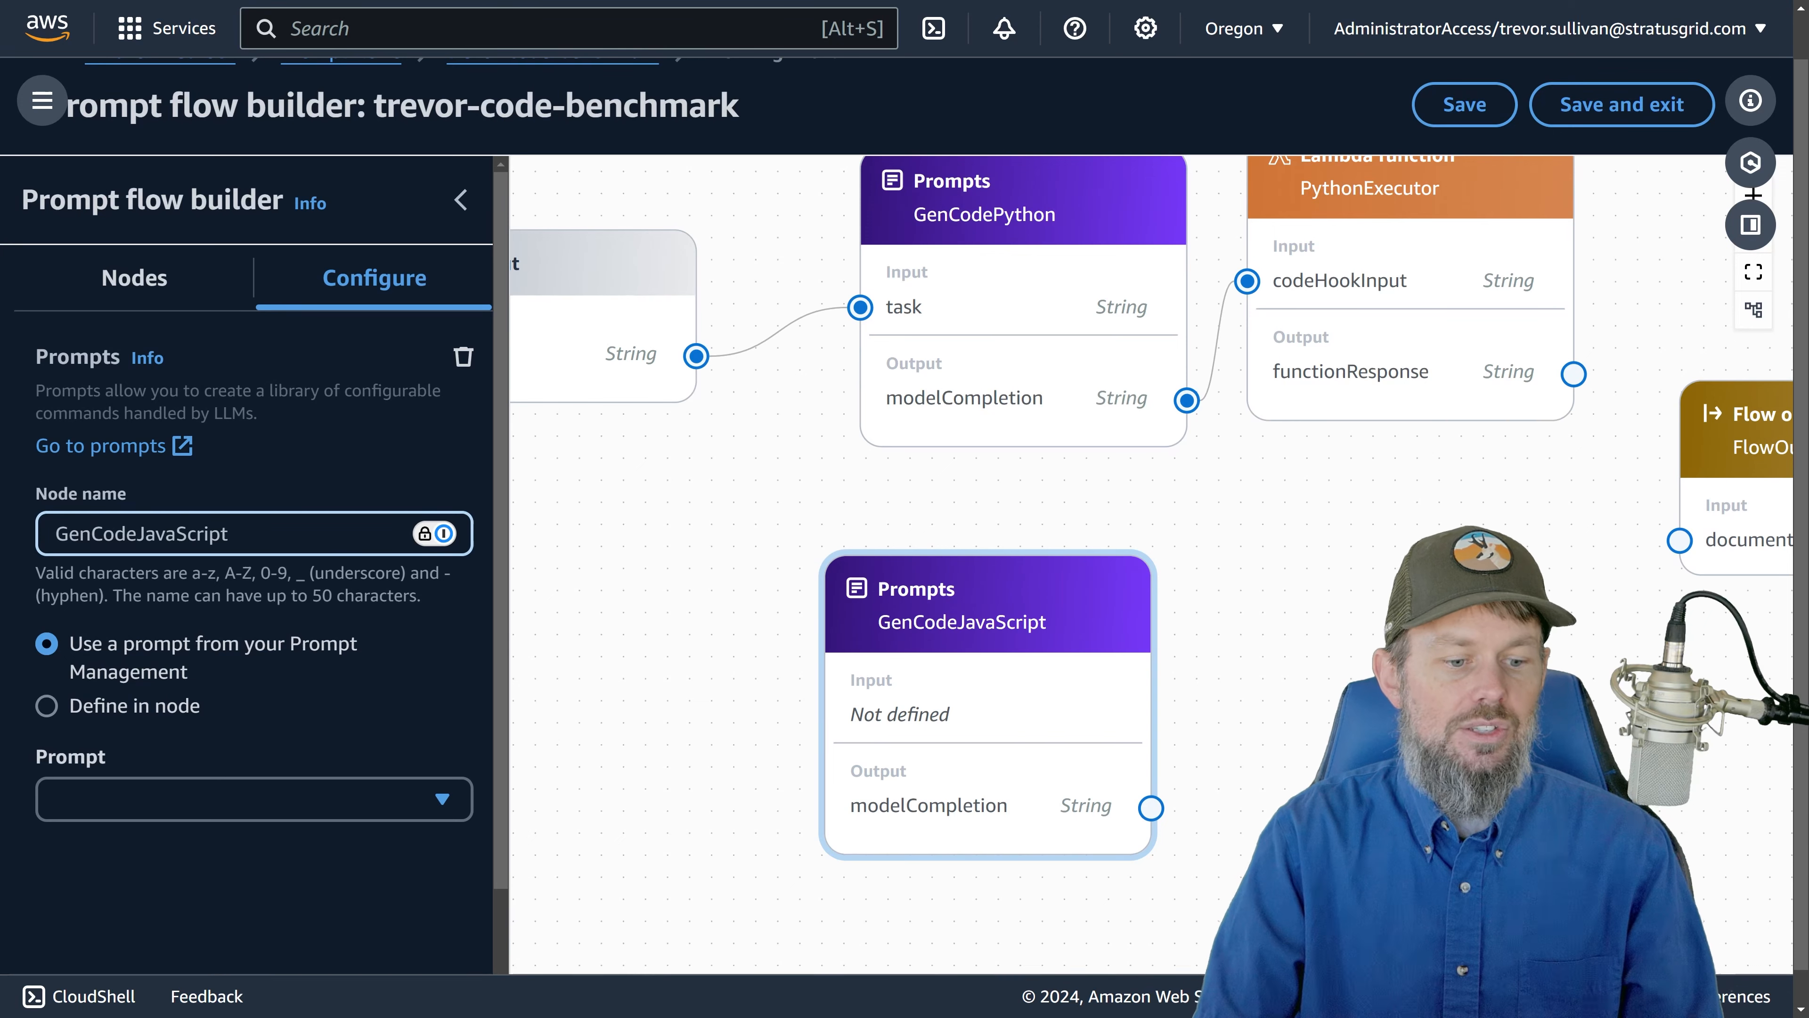
Step: Define the GenCodeJavaScript prompt in the node and select Anthropic's Claude 3 Sonnet with on-demand throughput as its model
{"action": "left_click", "coordinate": [111, 712]}
{"action": "left_click", "coordinate": [135, 798]}
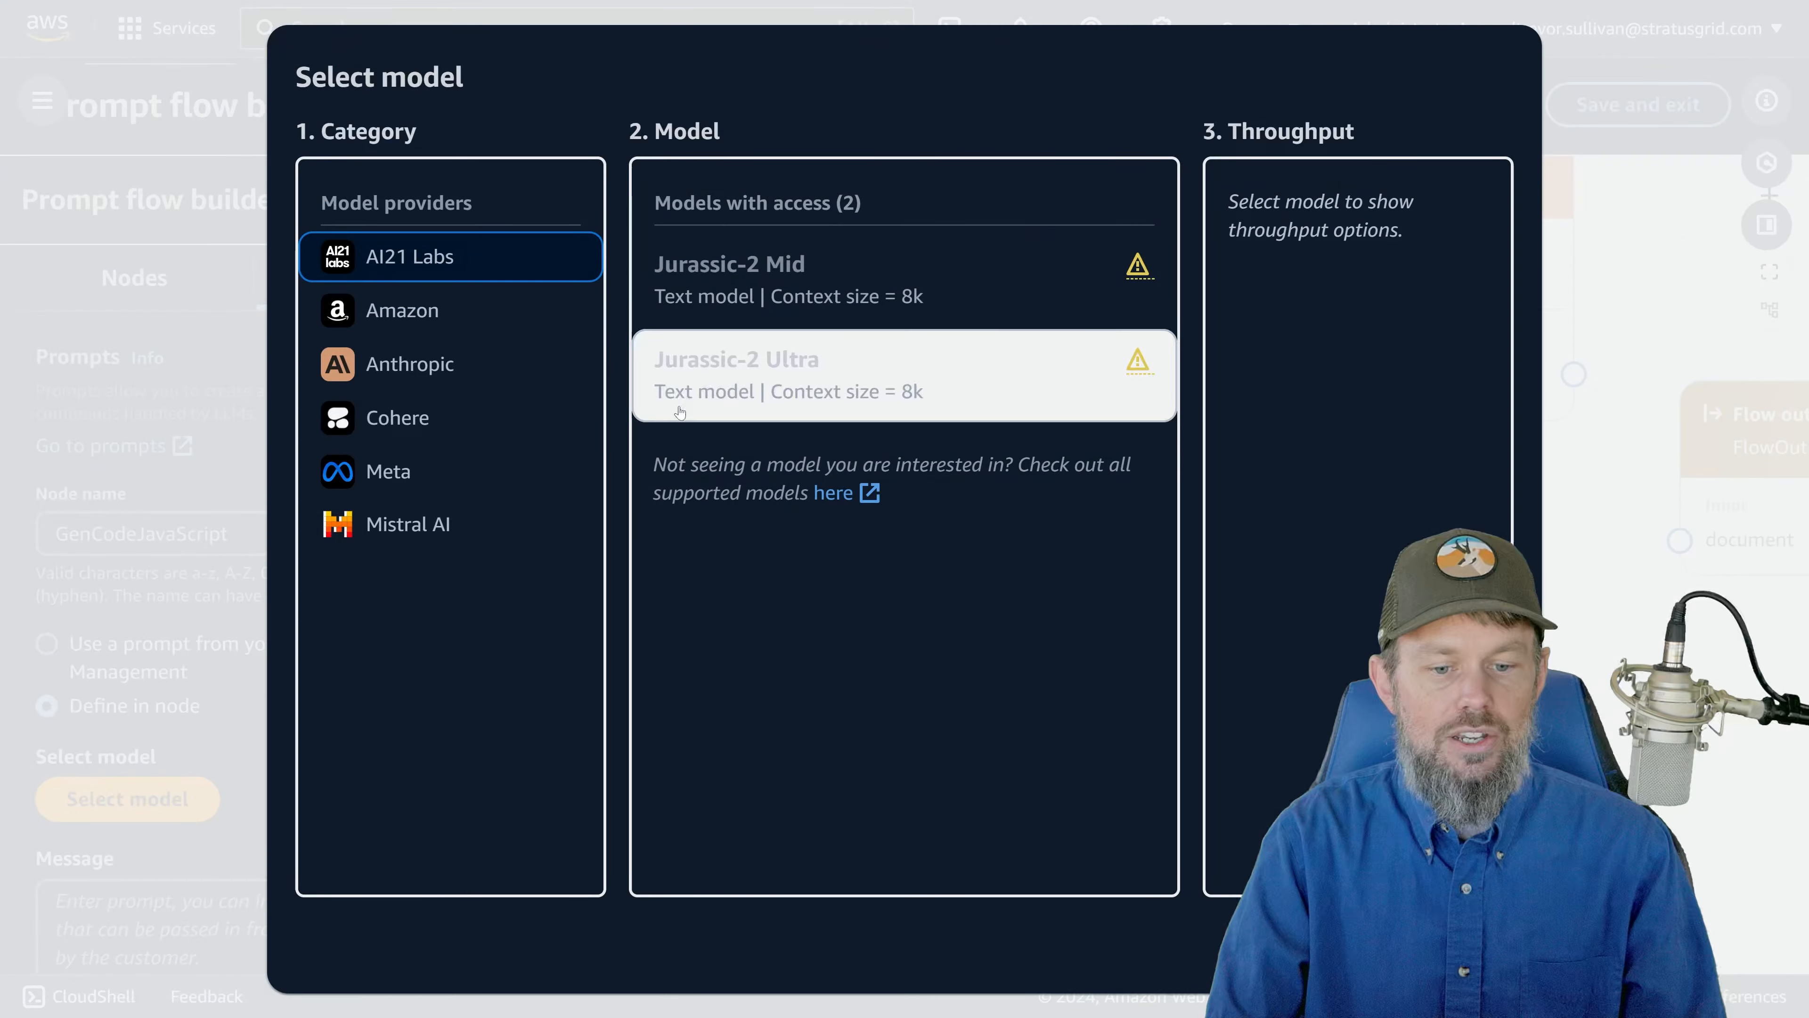
{"action": "left_click", "coordinate": [449, 385]}
{"action": "left_click", "coordinate": [741, 563]}
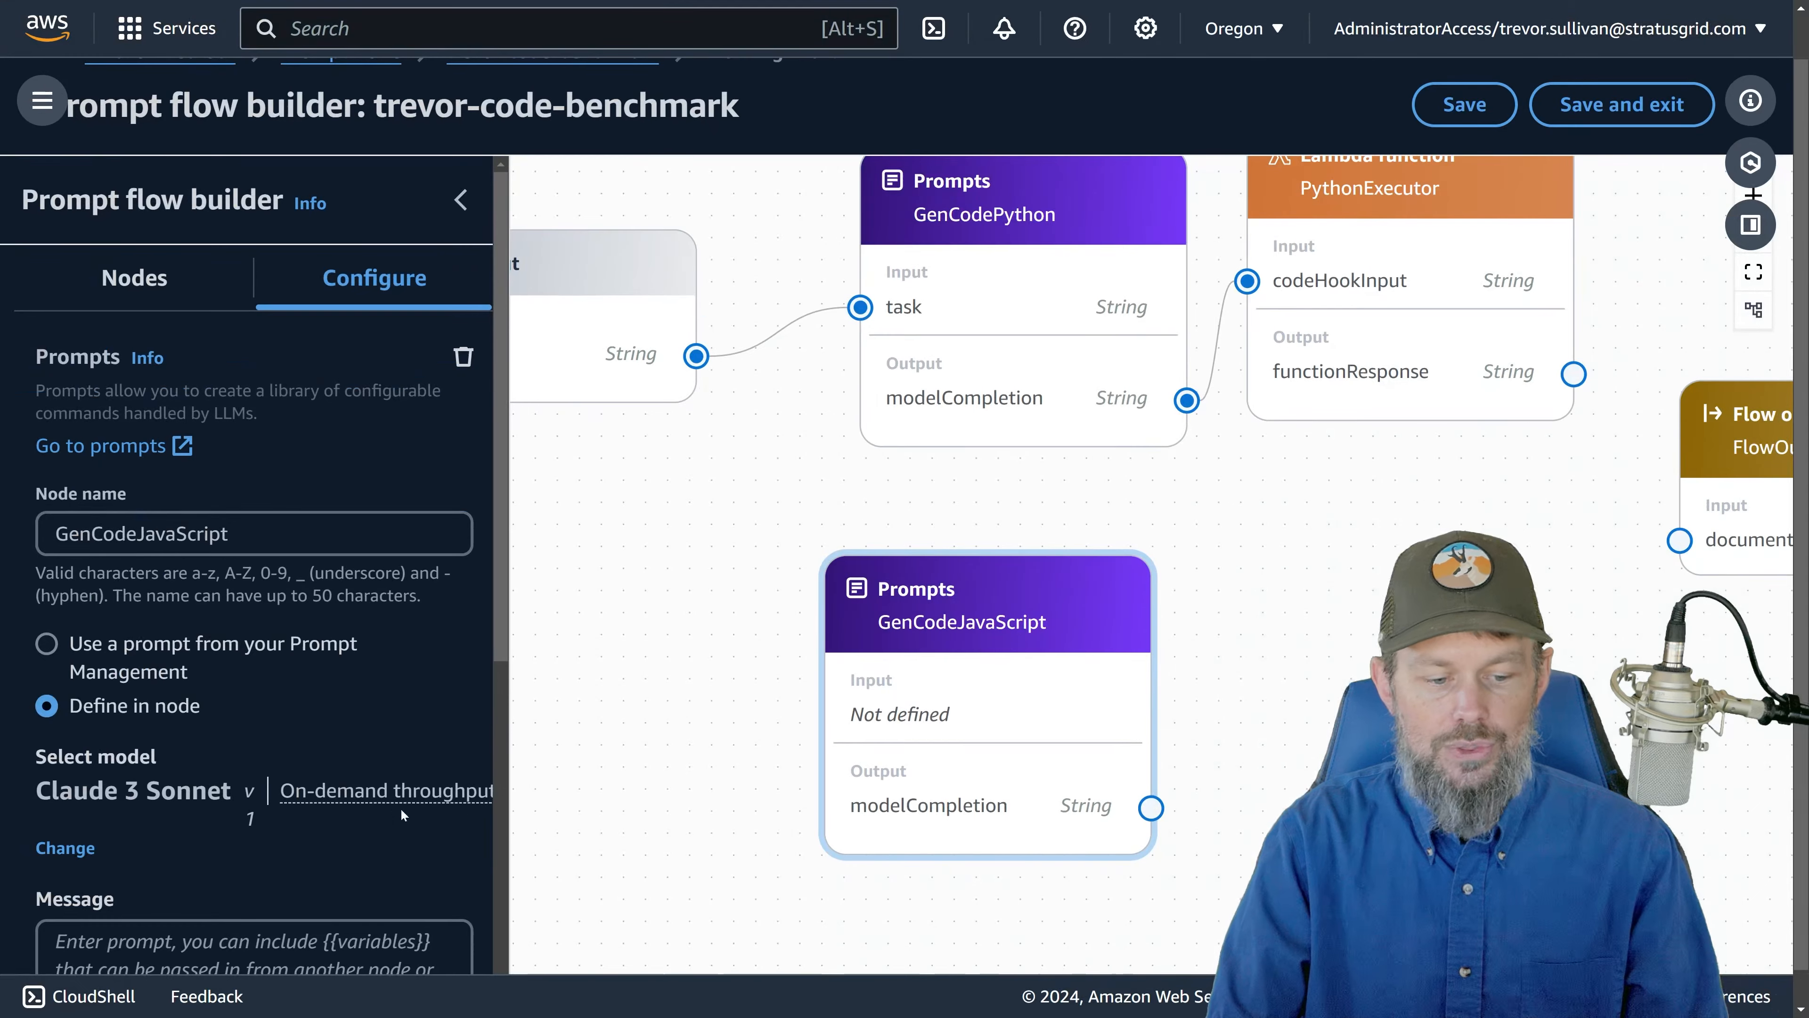
Step: Paste the copied message into GenCodeJavaScript and replace the word Python with JavaScript
{"action": "left_click", "coordinate": [255, 728]}
{"action": "key", "text": "ctrl+v"}
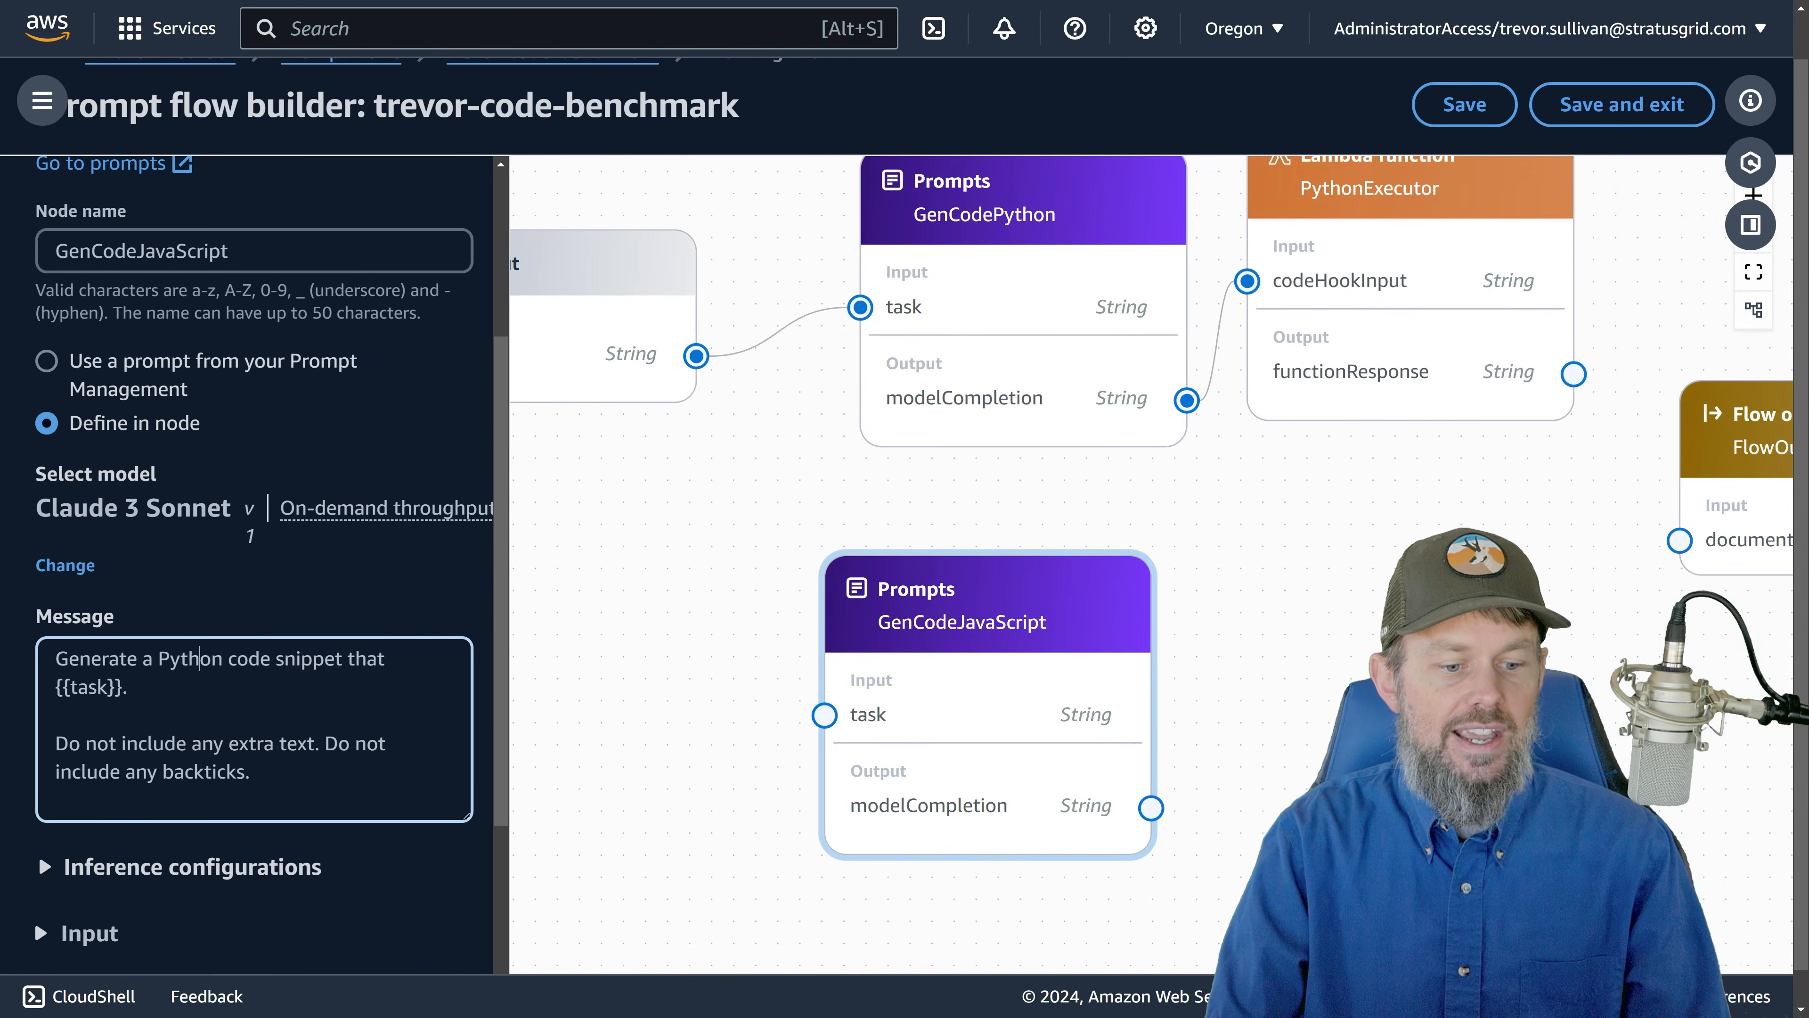
{"action": "double_click", "coordinate": [191, 659]}
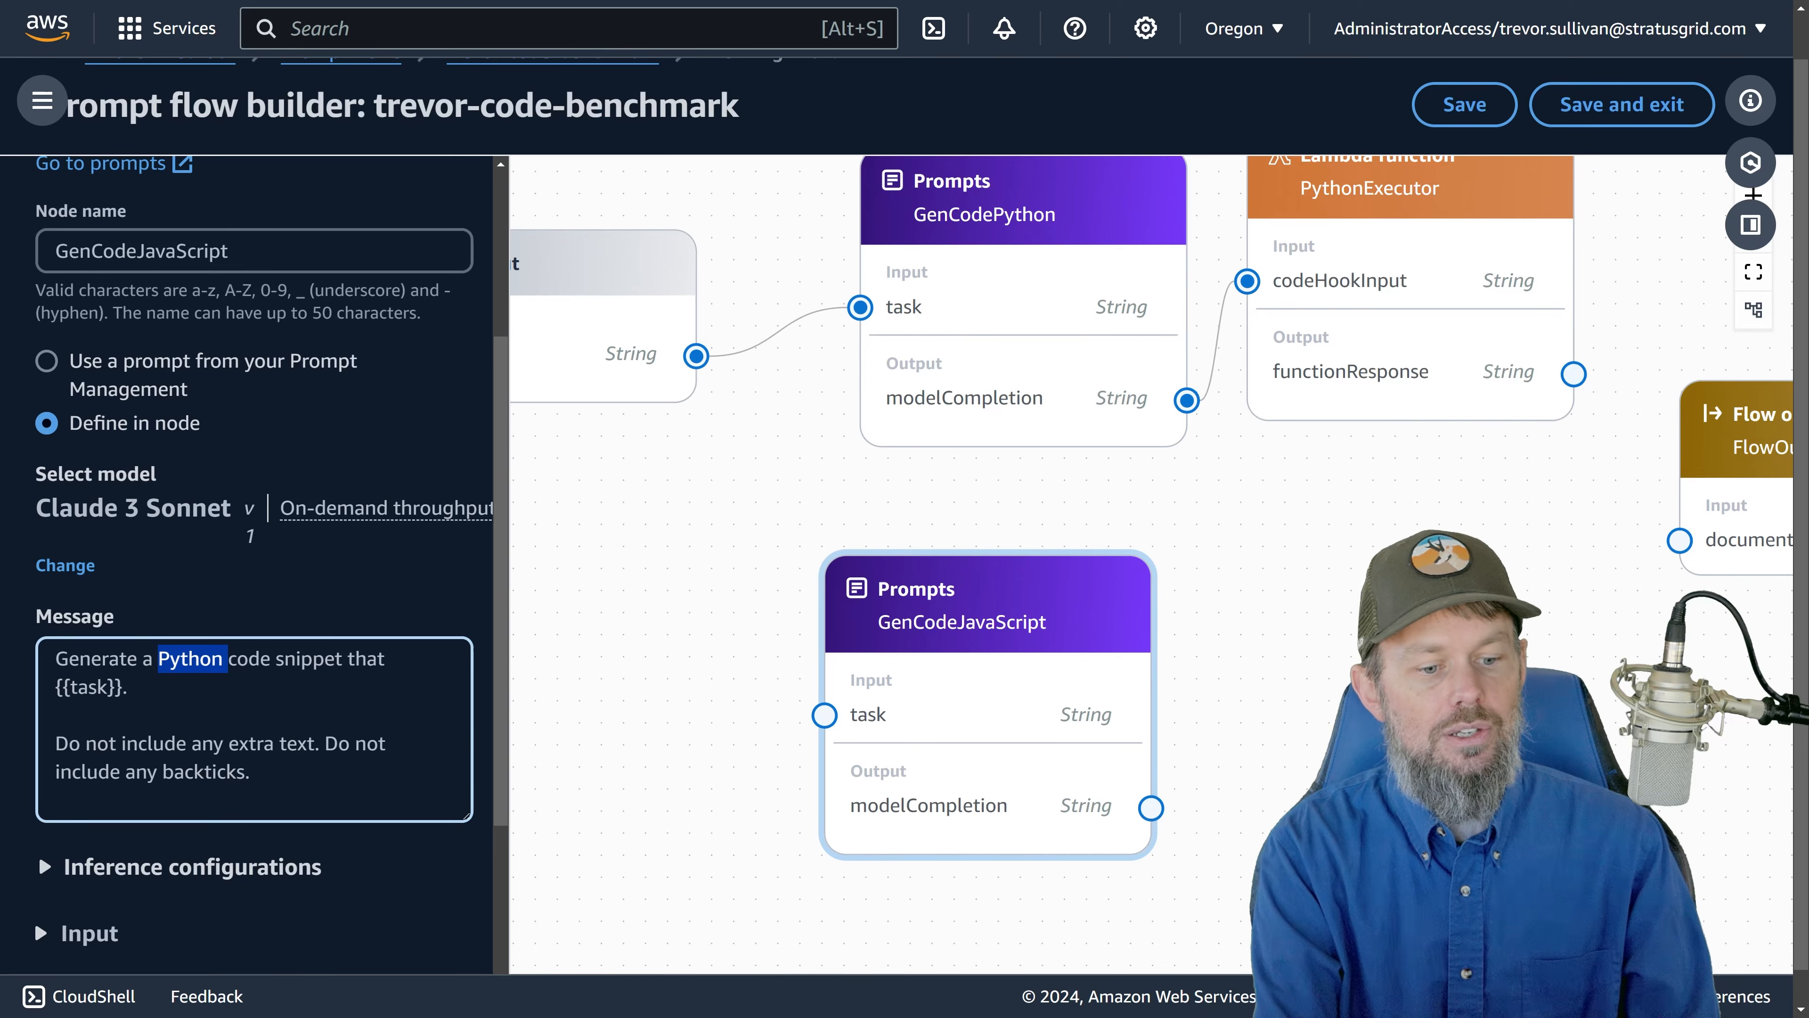
{"action": "type", "text": "JavaScript"}
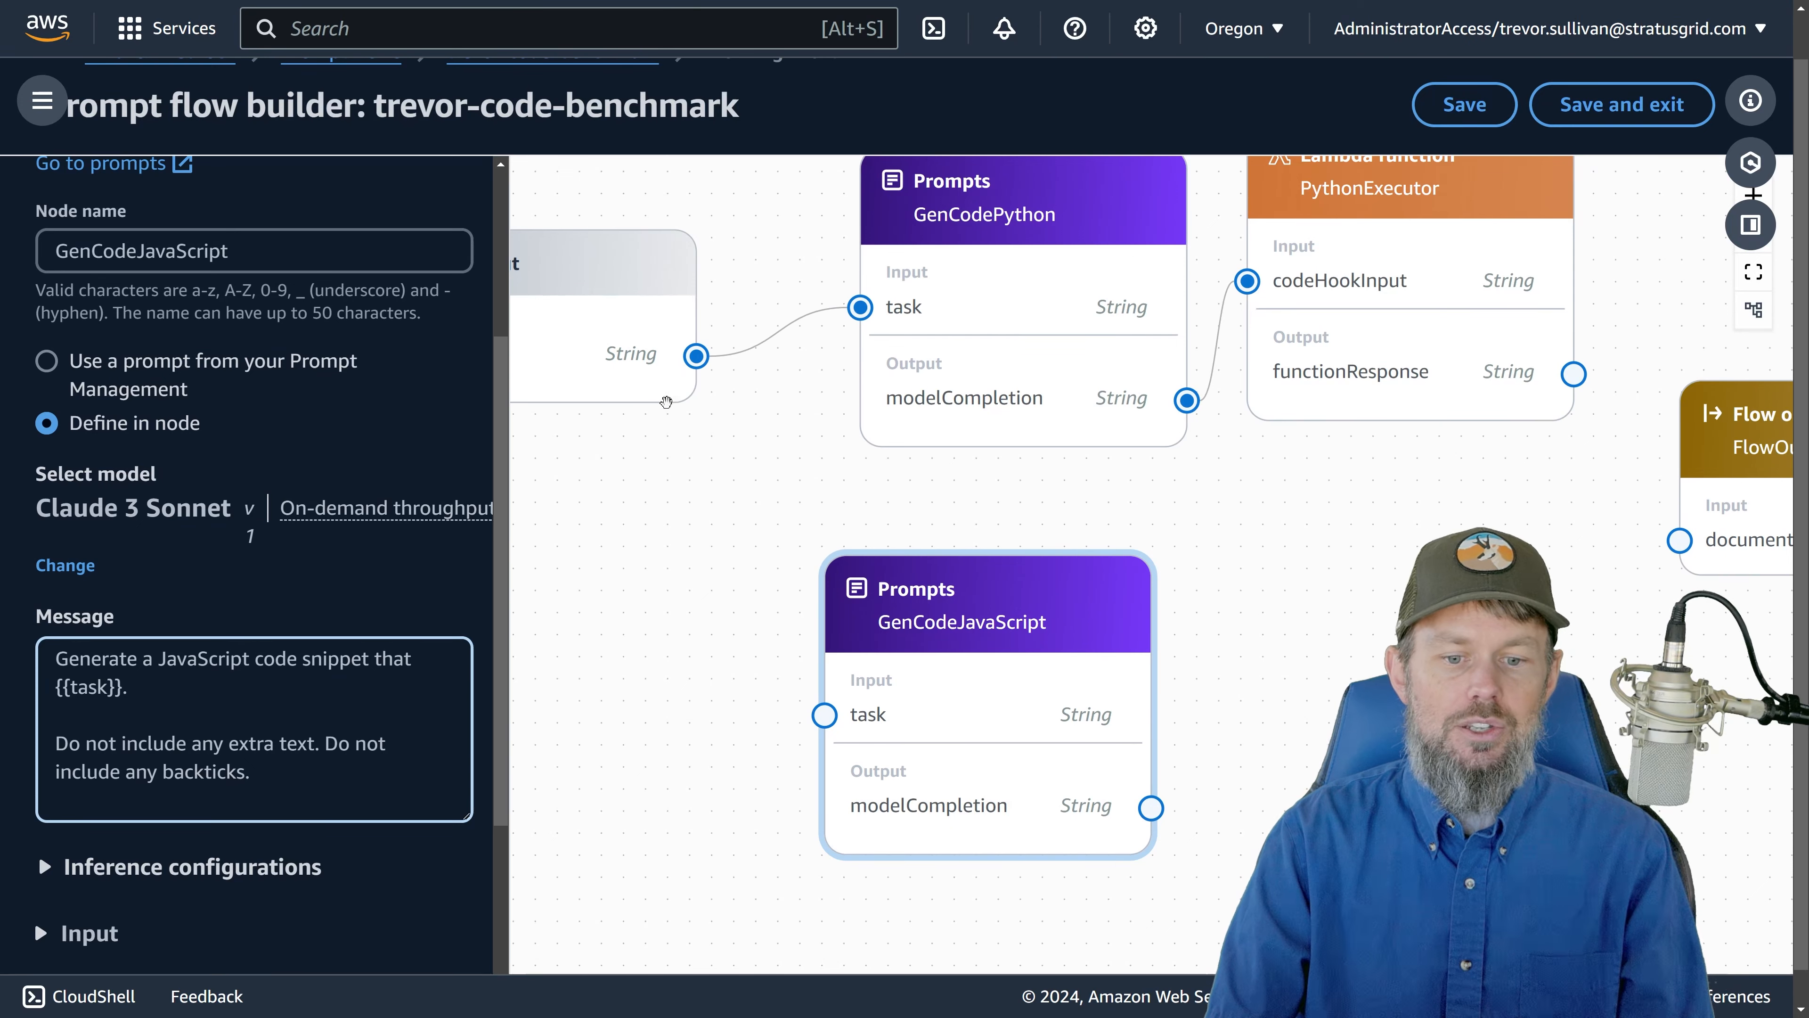
Step: Connect the flow input's document output to GenCodeJavaScript's task input and move the flow input node down to between the two prompts
{"action": "left_click_drag", "start_coordinate": [696, 356], "coordinate": [824, 714]}
{"action": "left_click_drag", "start_coordinate": [644, 374], "coordinate": [618, 552]}
{"action": "left_click_drag", "start_coordinate": [695, 726], "coordinate": [921, 706]}
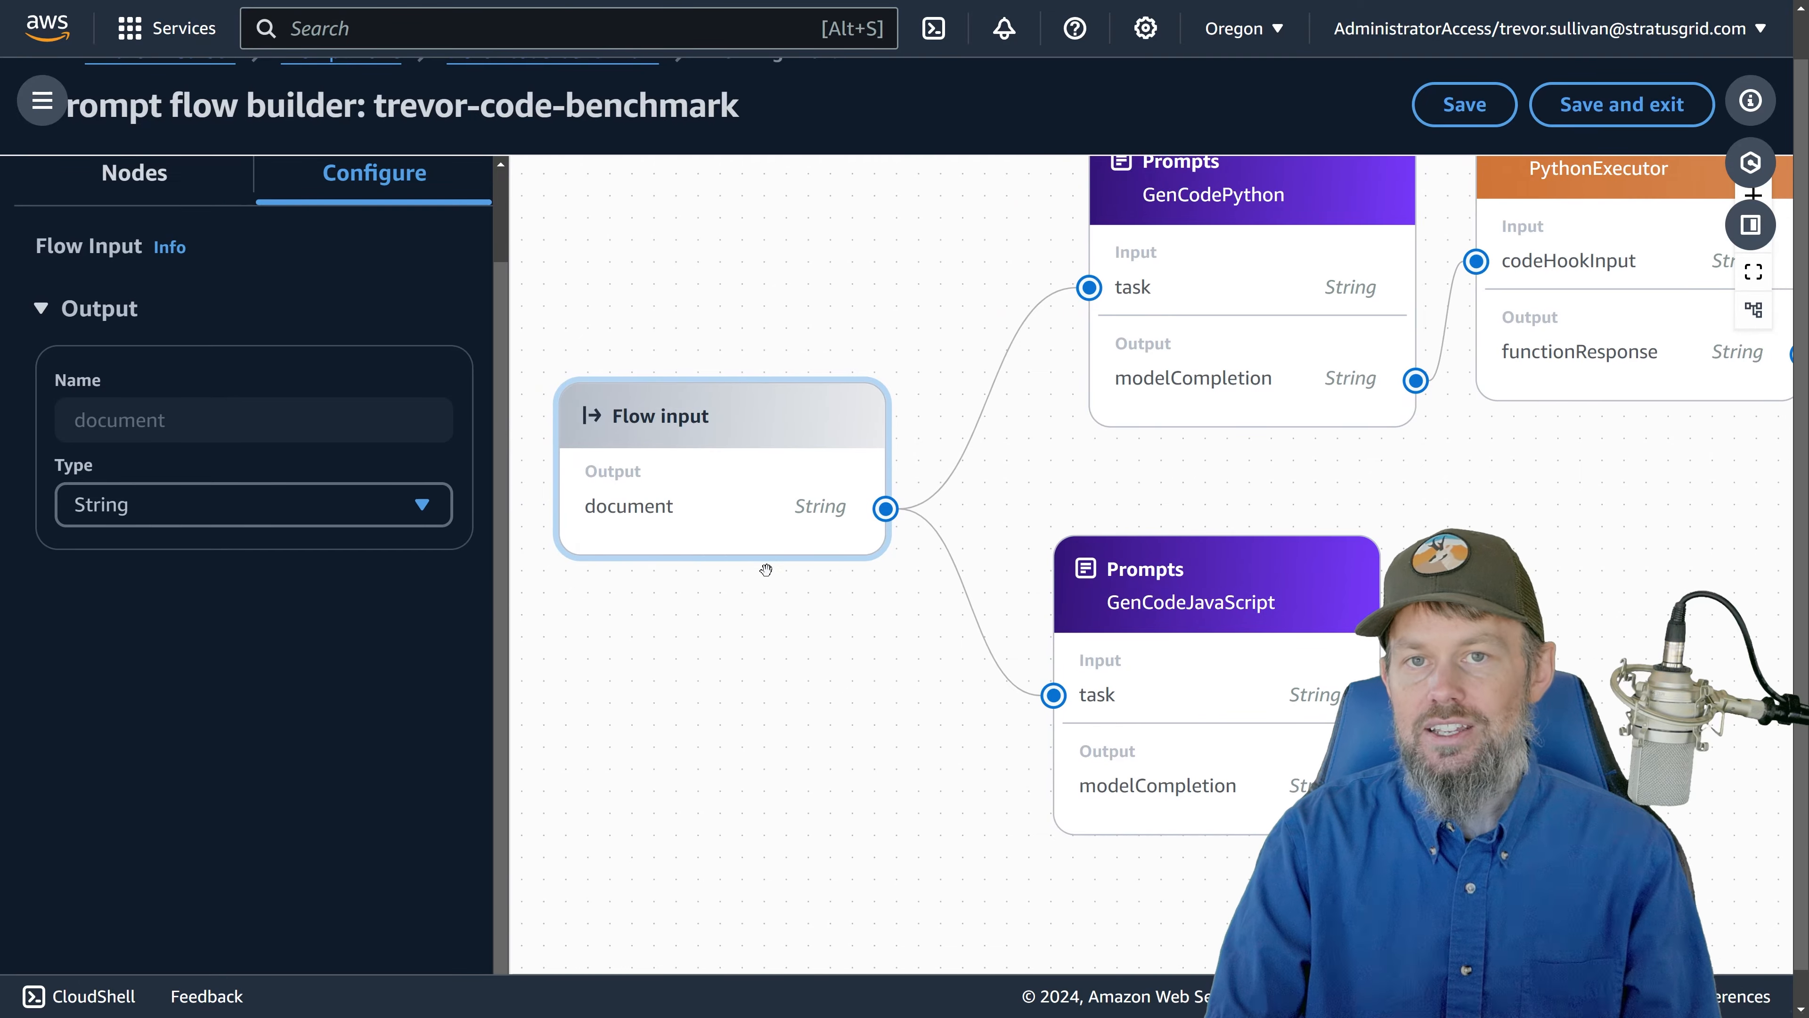
Step: Align the GenCodeJavaScript and GenCodePython nodes vertically and bring GenCodePython down closer to GenCodeJavaScript
{"action": "left_click_drag", "start_coordinate": [1473, 609], "coordinate": [1210, 604]}
{"action": "left_click_drag", "start_coordinate": [926, 606], "coordinate": [970, 631]}
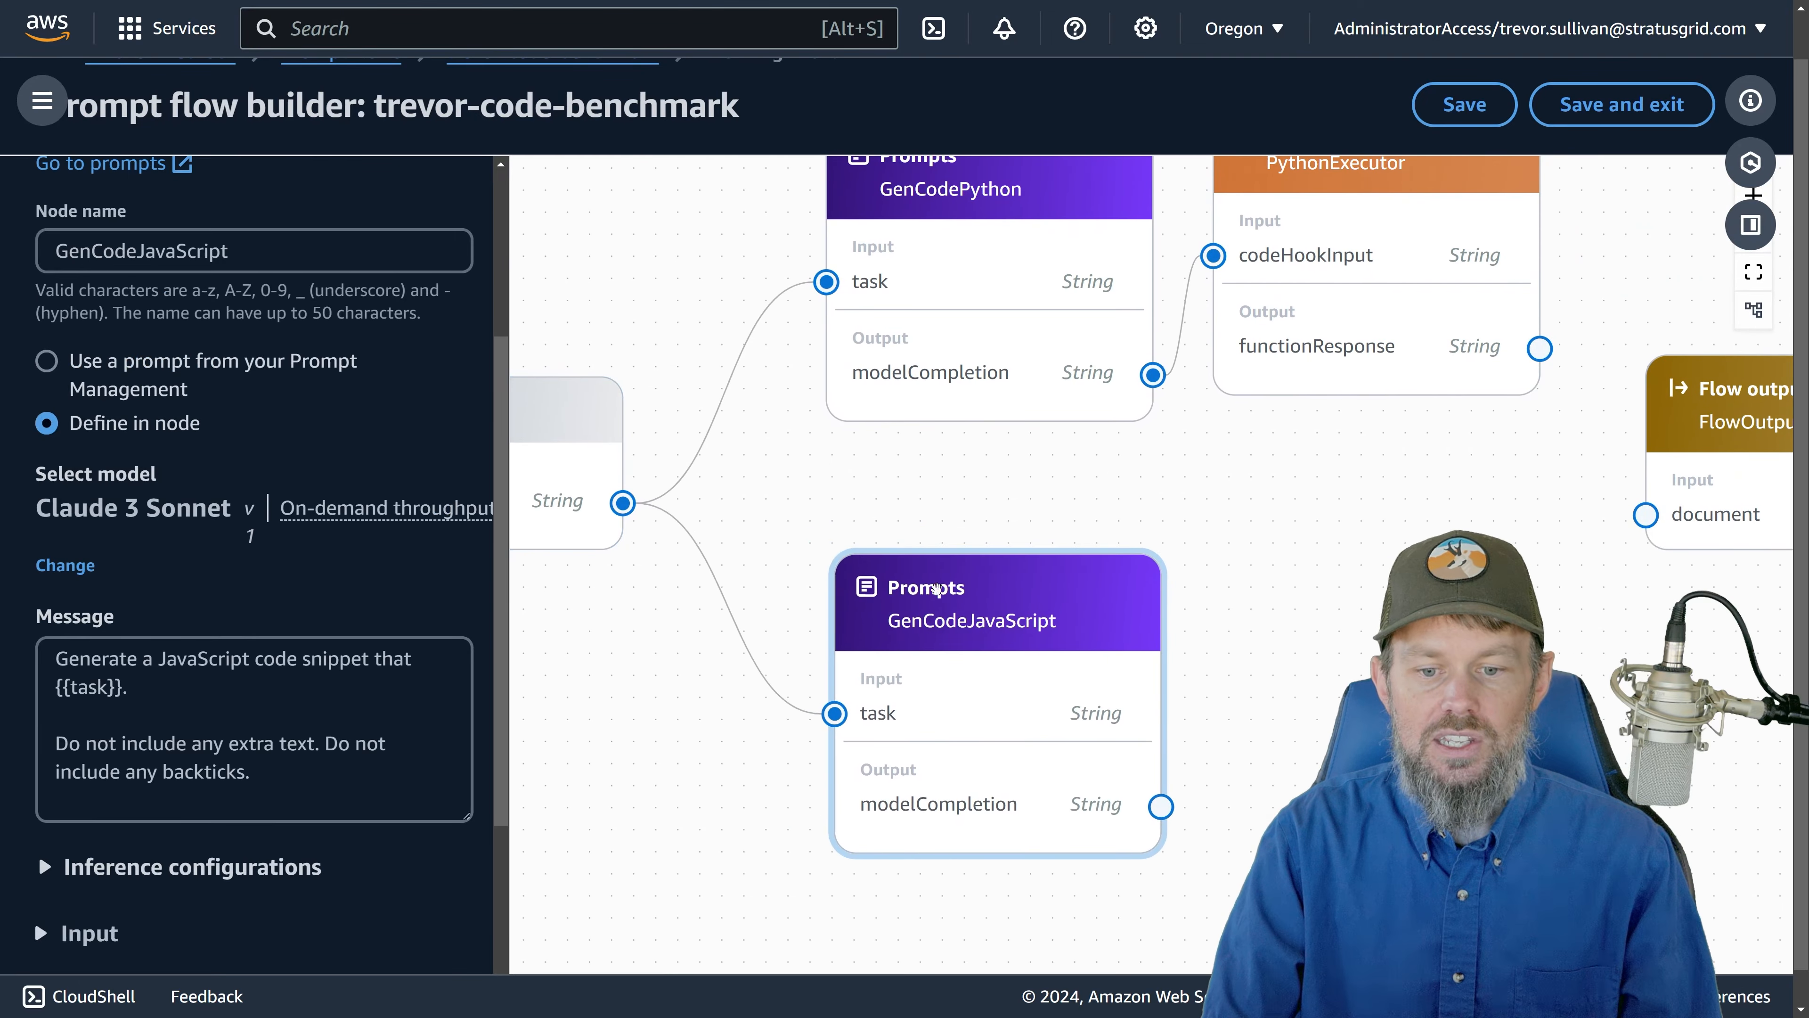
{"action": "left_click_drag", "start_coordinate": [913, 271], "coordinate": [922, 316]}
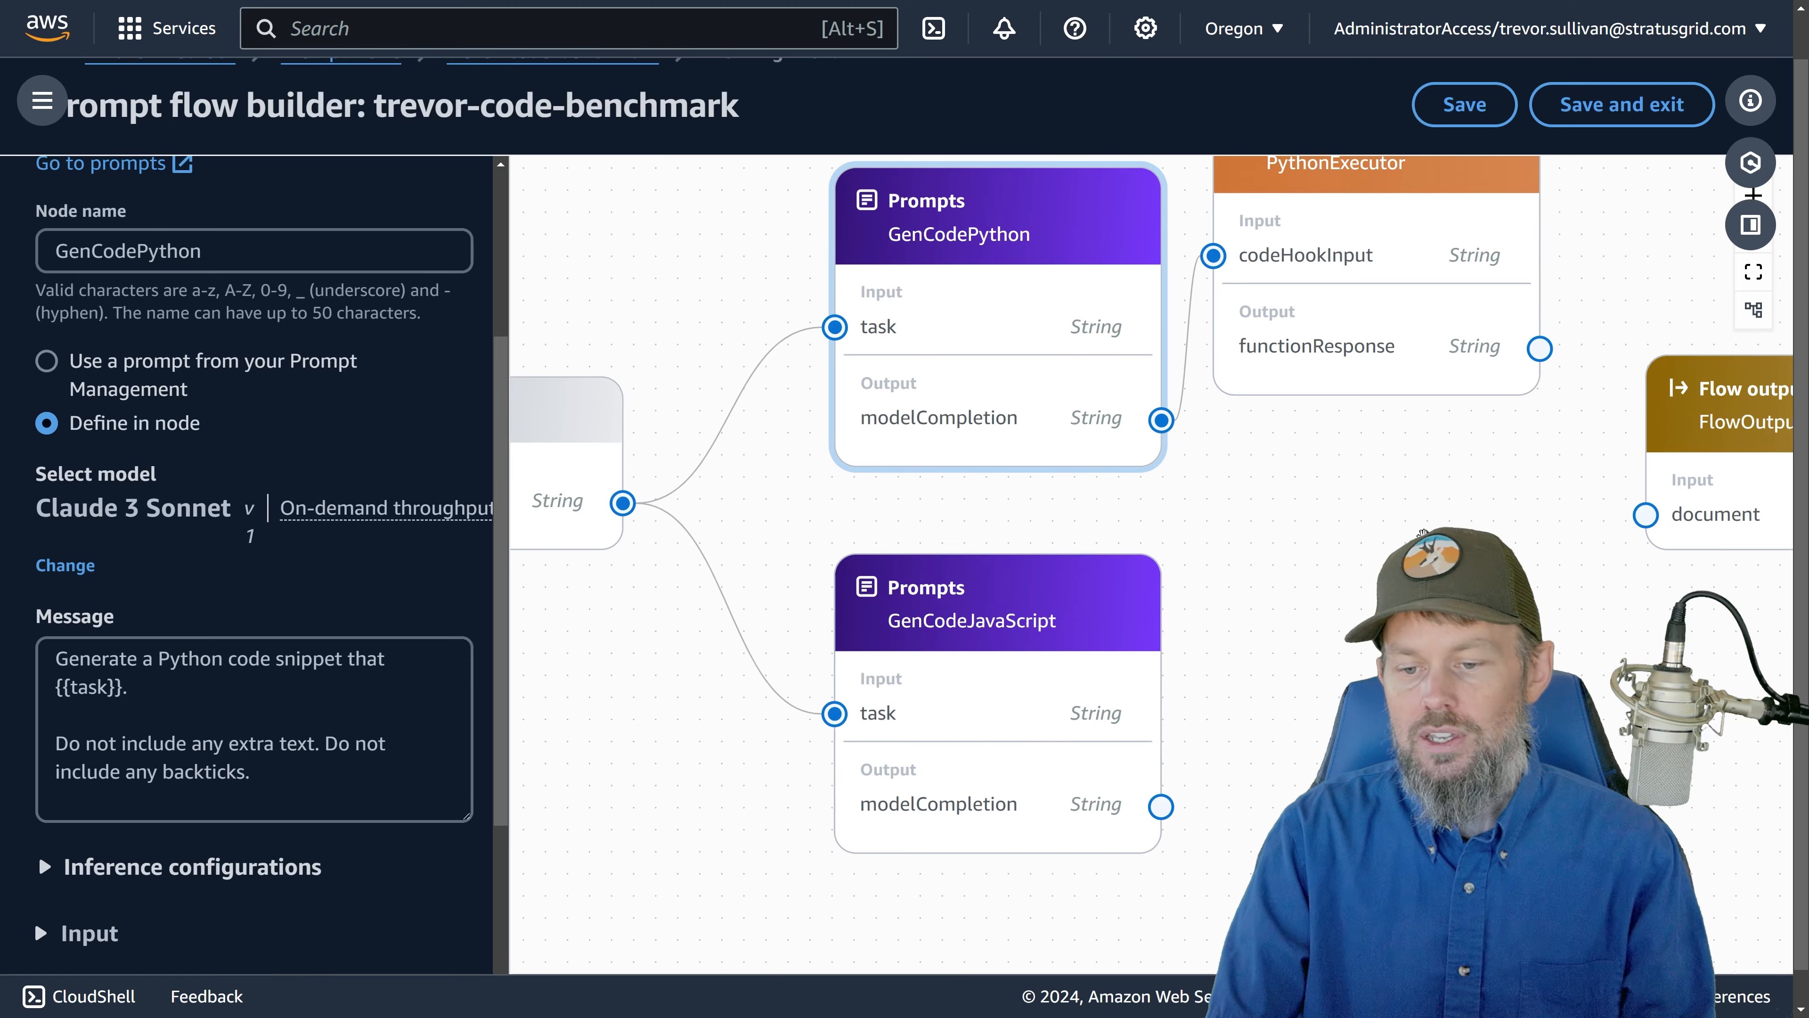
Step: Move the PythonExecutor node level with GenCodePython and shift the flow output node farther away from it
{"action": "left_click_drag", "start_coordinate": [1348, 477], "coordinate": [1013, 519]}
{"action": "left_click_drag", "start_coordinate": [1012, 333], "coordinate": [1074, 383]}
{"action": "left_click_drag", "start_coordinate": [1442, 466], "coordinate": [1646, 532]}
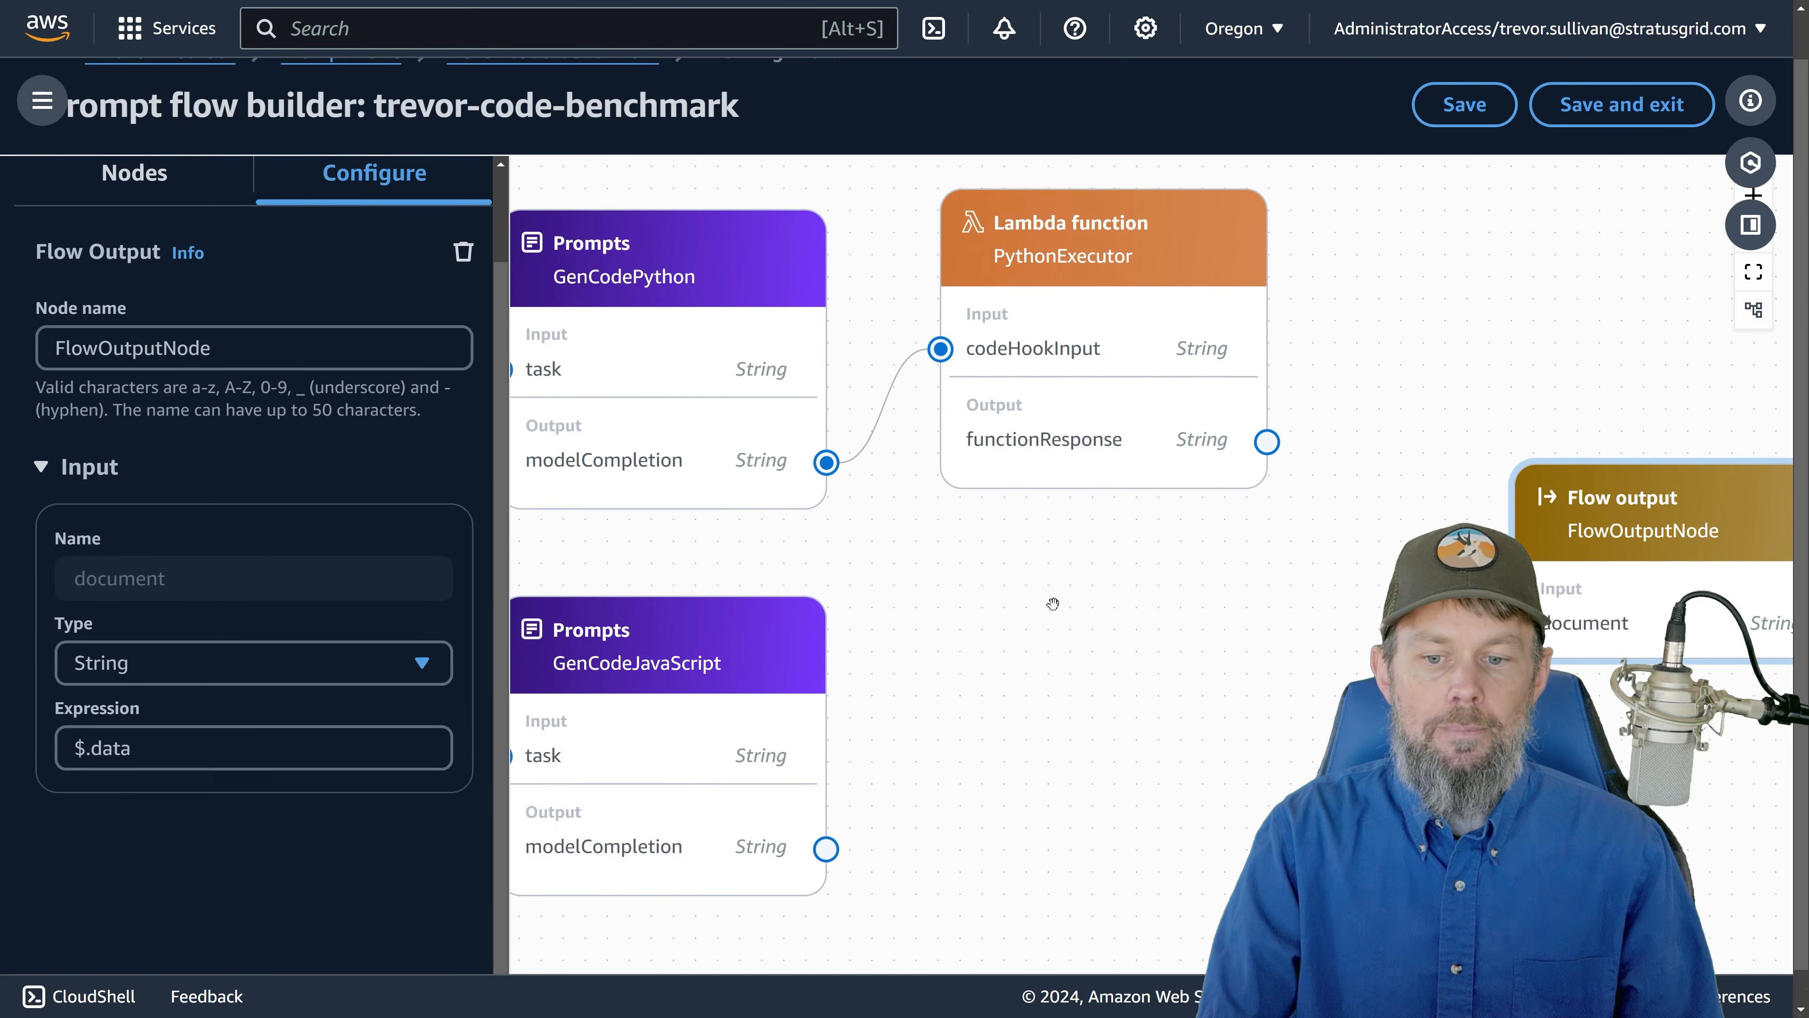
{"action": "left_click_drag", "start_coordinate": [1059, 605], "coordinate": [1239, 604]}
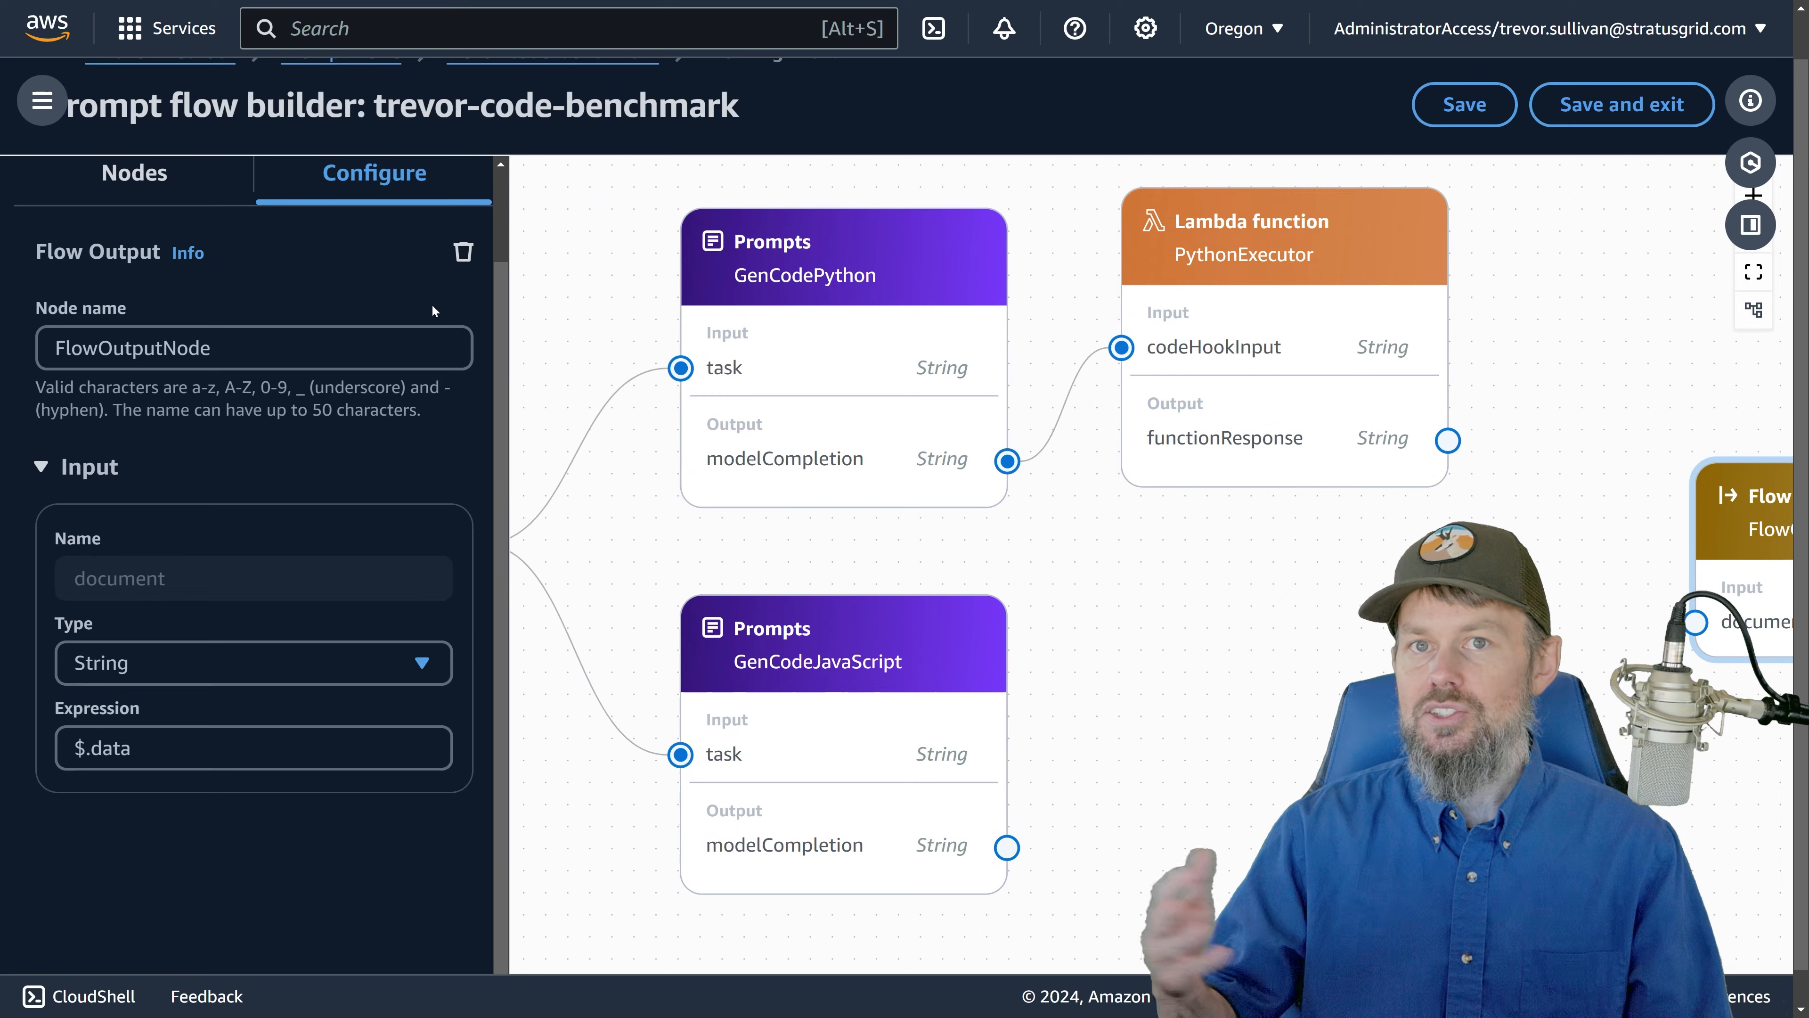